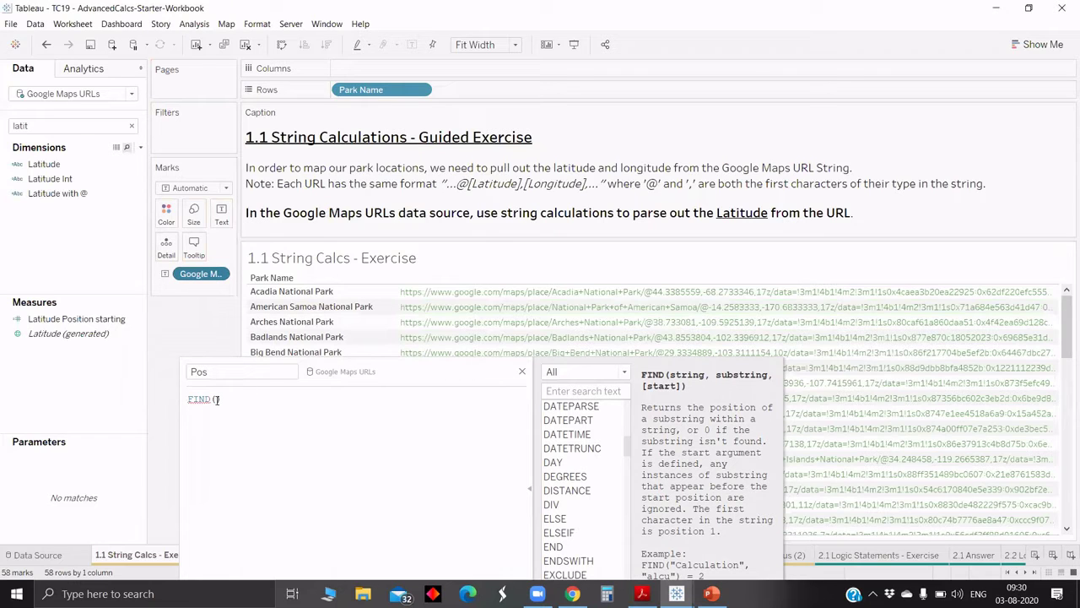
Complete the Pos calculated field as FIND([Google Maps URL],"@") and save it
left_click(217, 400)
type("goo")
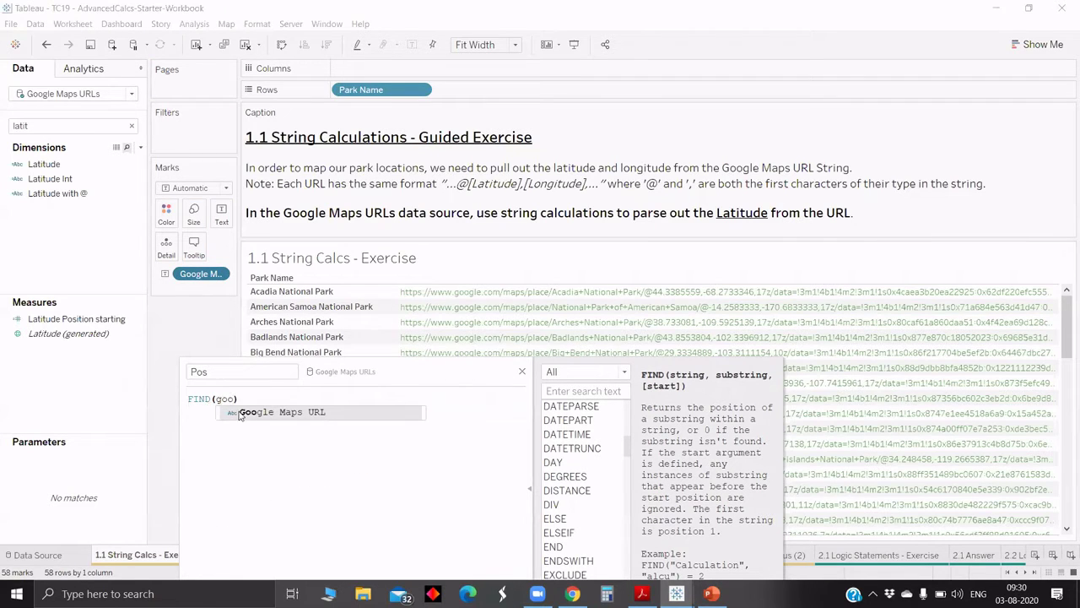
left_click(240, 414)
type(",")
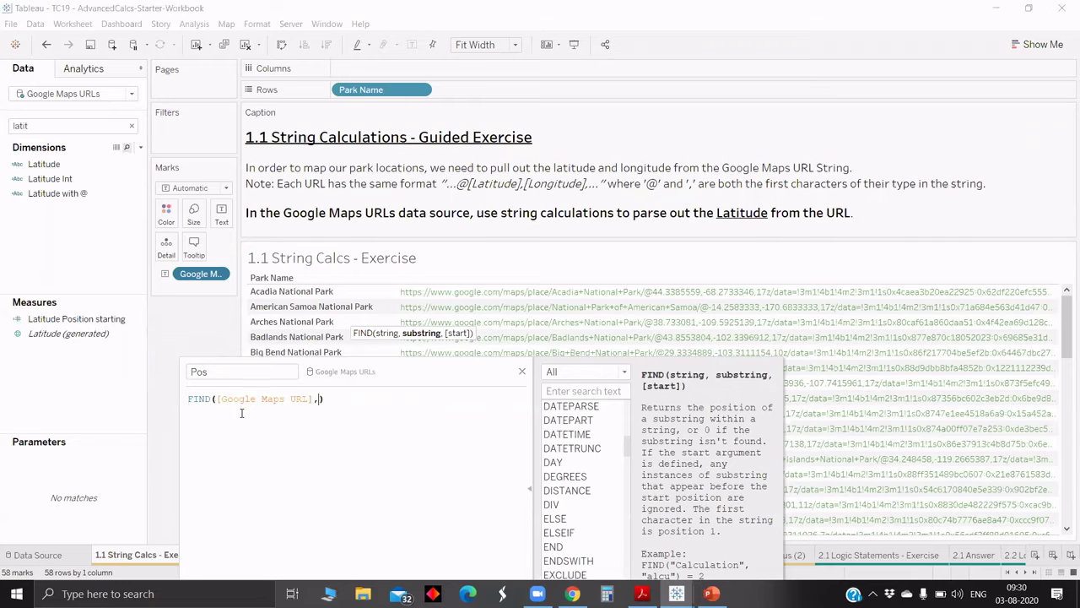
type("\"@\"")
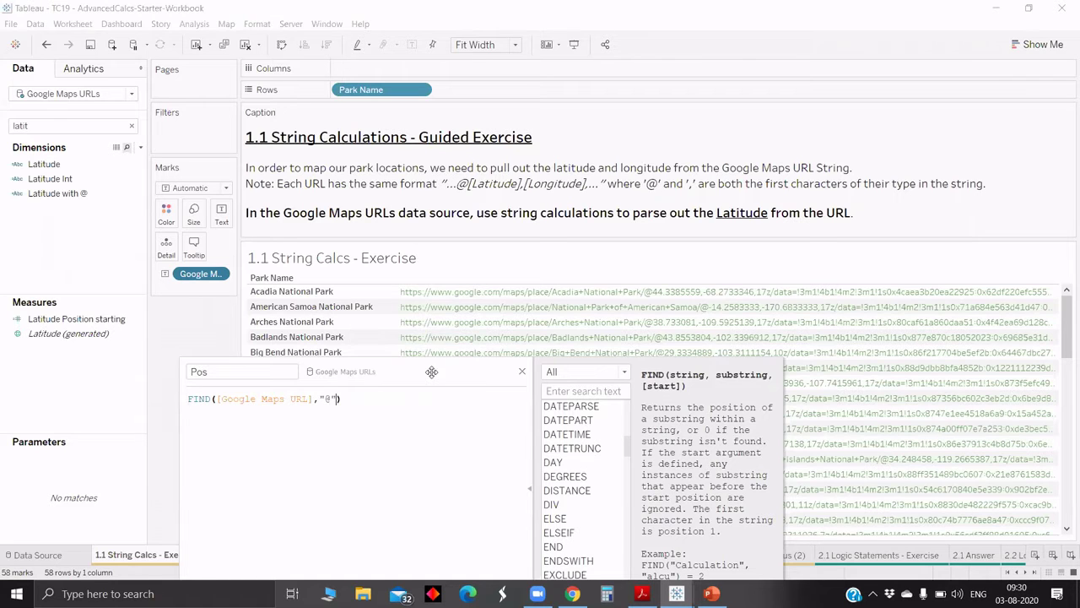
left_click_drag(430, 370, 426, 243)
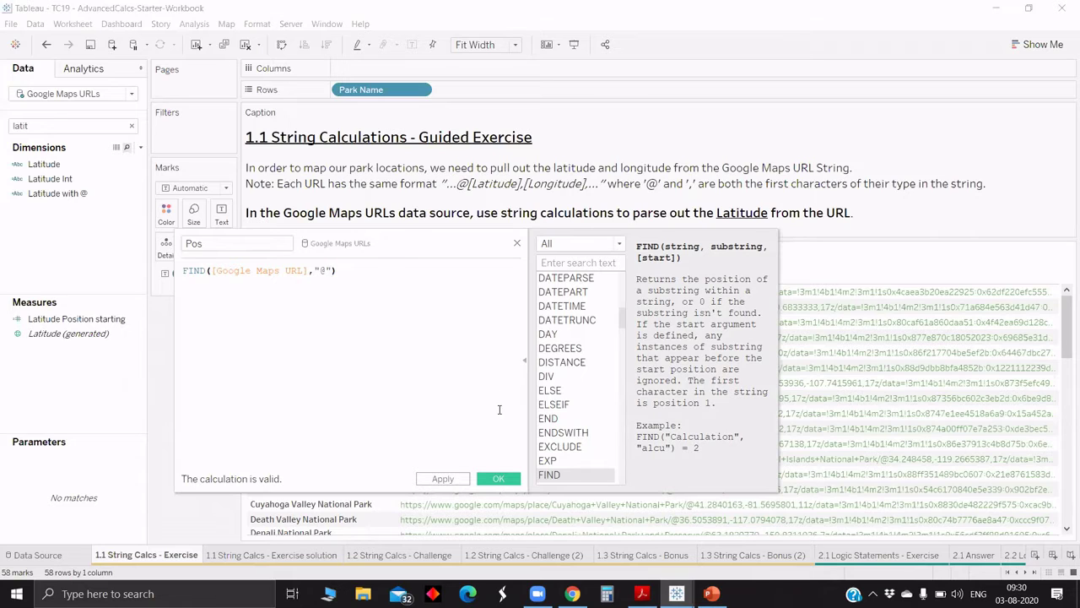
left_click(498, 479)
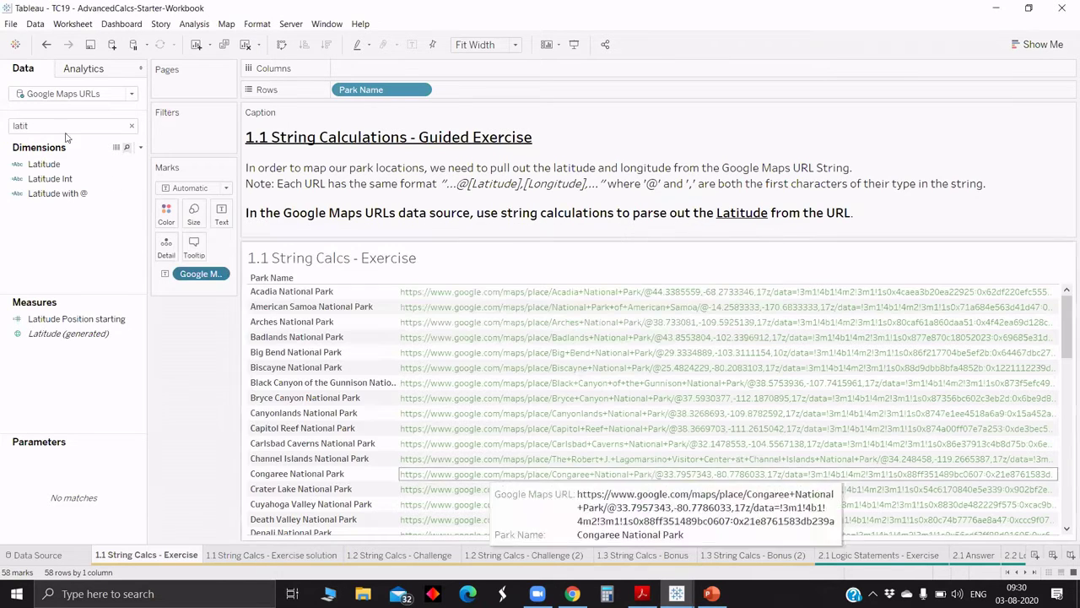
Find the Pos measure and place it in Rows after Park Name as an unaggregated, discrete field
type("pos")
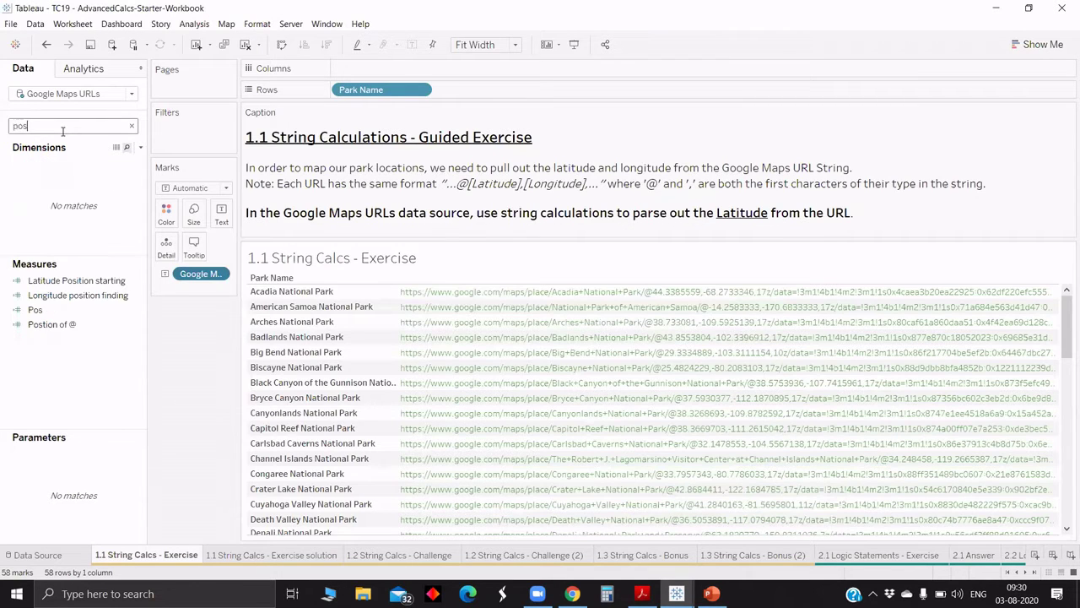
mouse_move(35, 310)
left_mouse_down()
mouse_move(506, 73)
mouse_move(197, 181)
mouse_move(42, 300)
left_mouse_up()
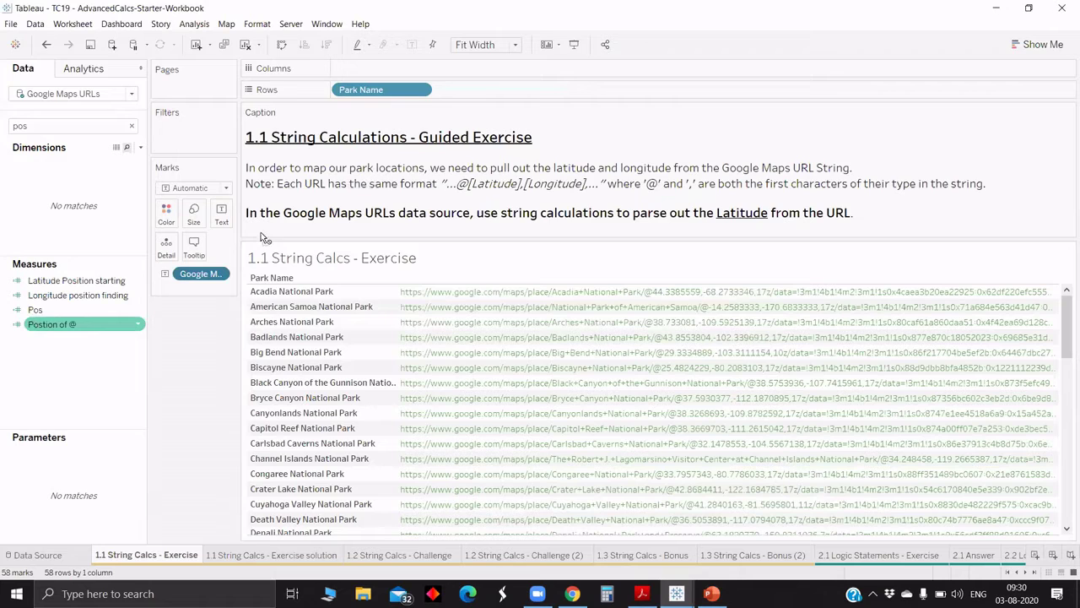
left_click_drag(445, 111, 453, 92)
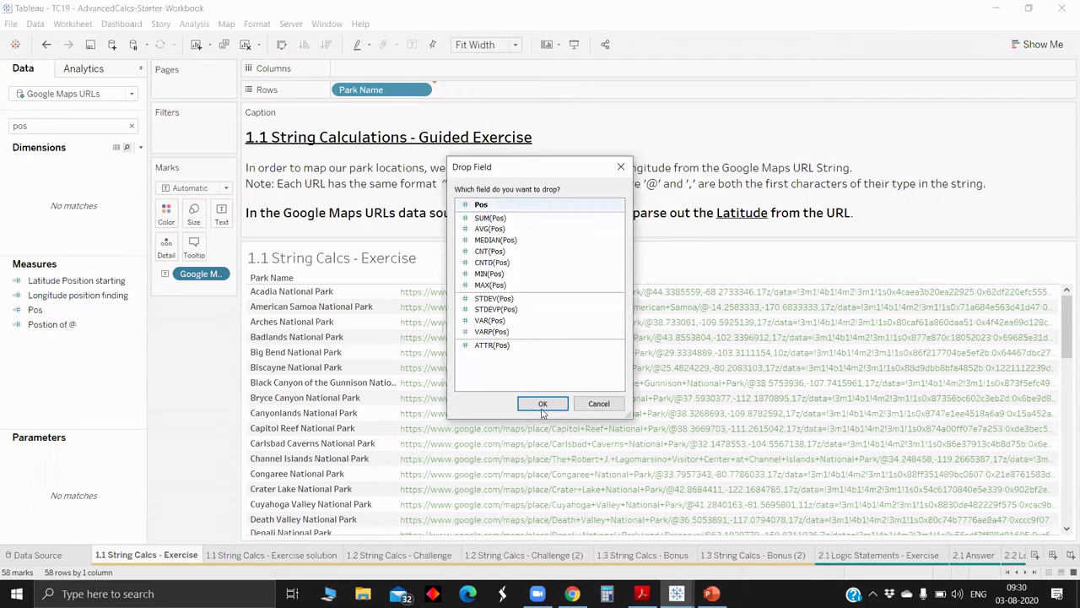
left_click(543, 403)
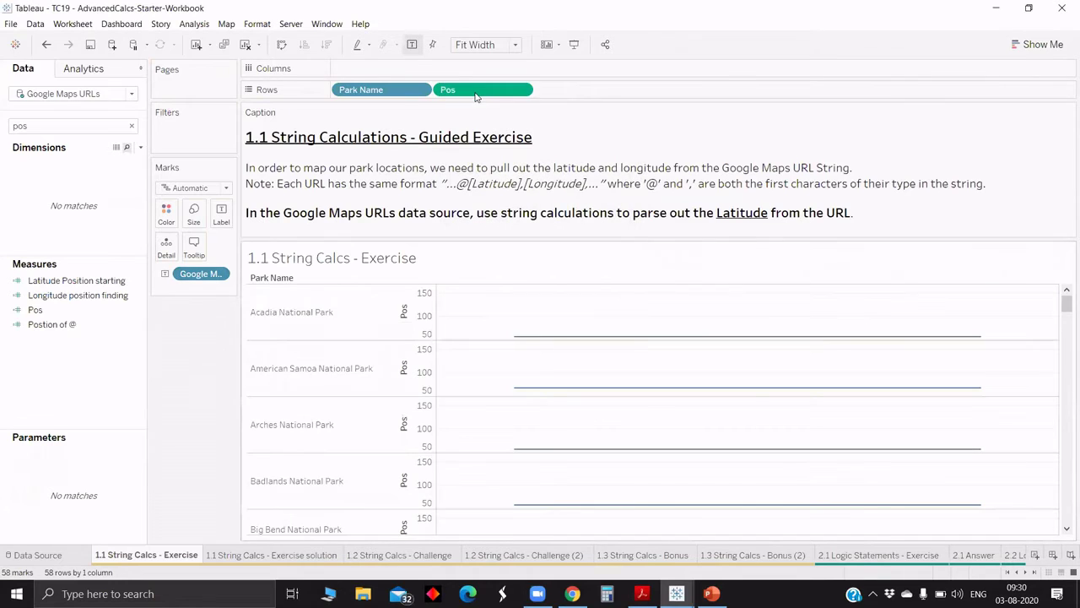
right_click(475, 92)
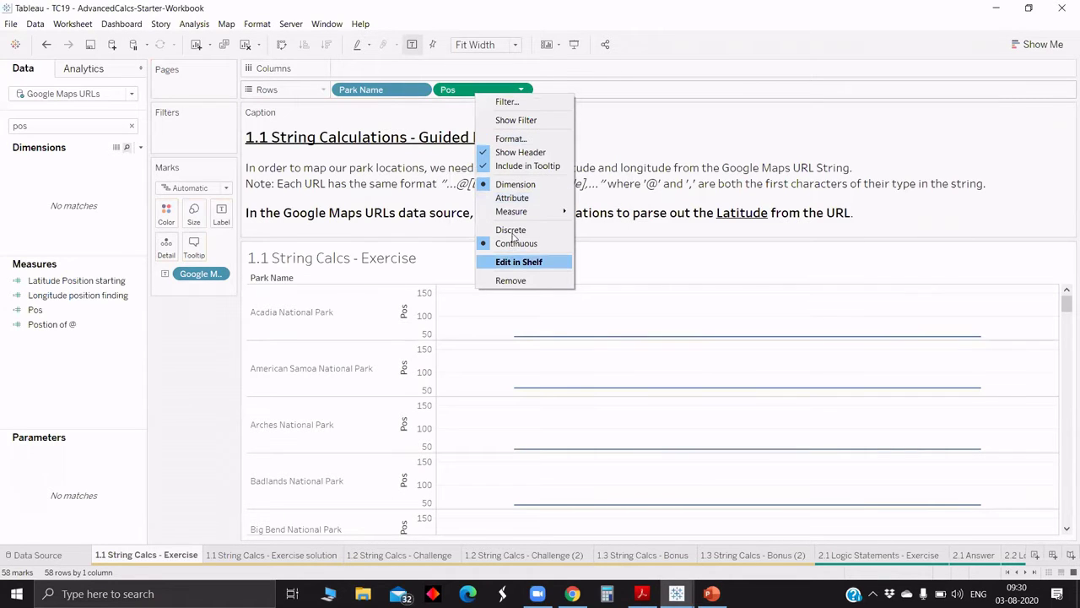
left_click(513, 231)
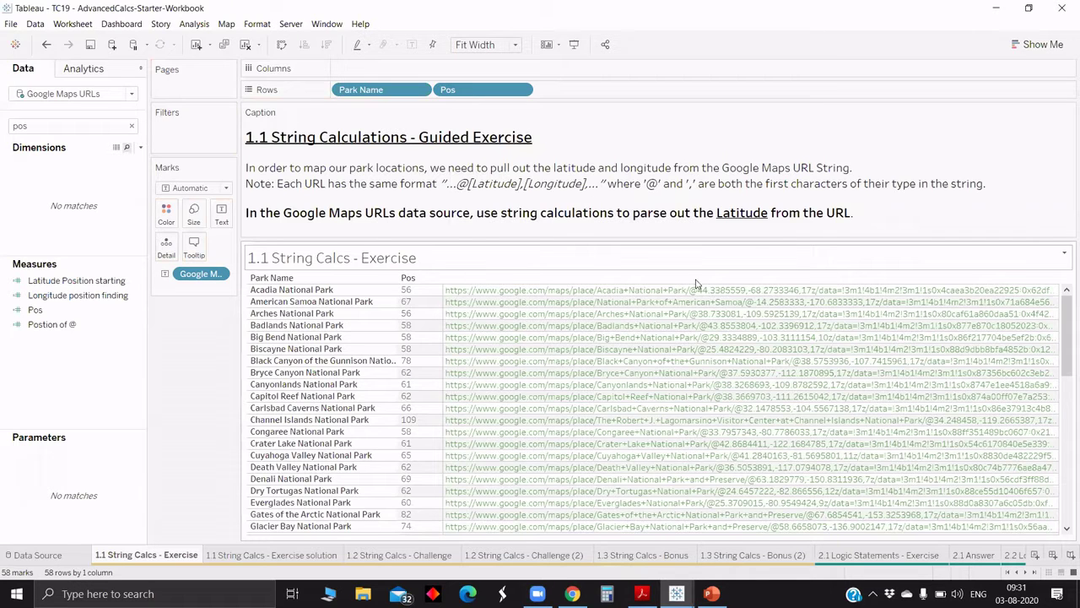
mouse_move(714, 301)
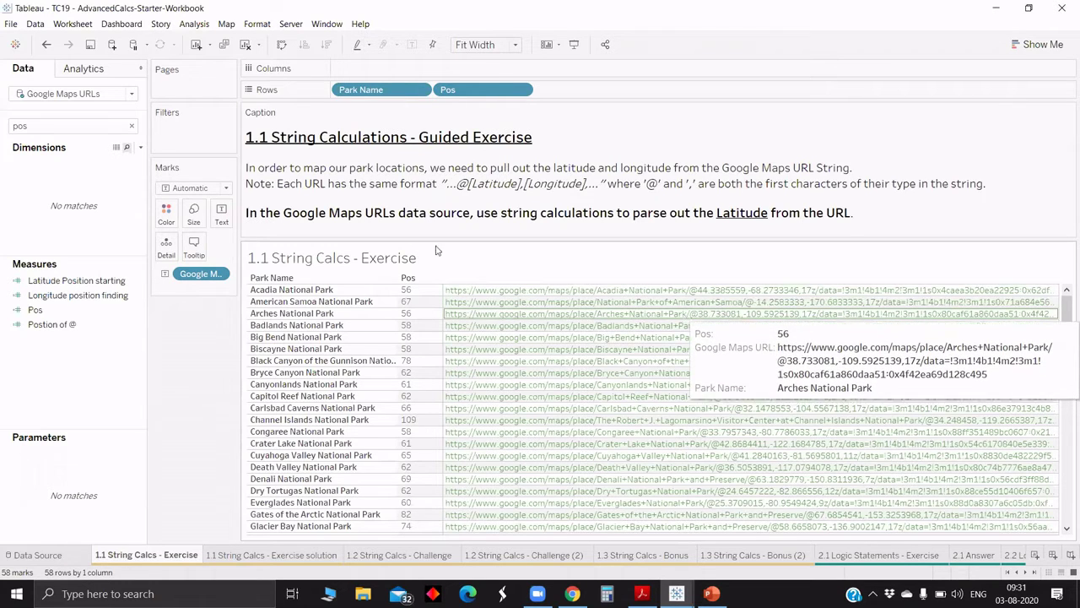
Create a new calculated field with the formula MID([Google Maps URL],[Pos])
left_click(140, 147)
left_click(105, 168)
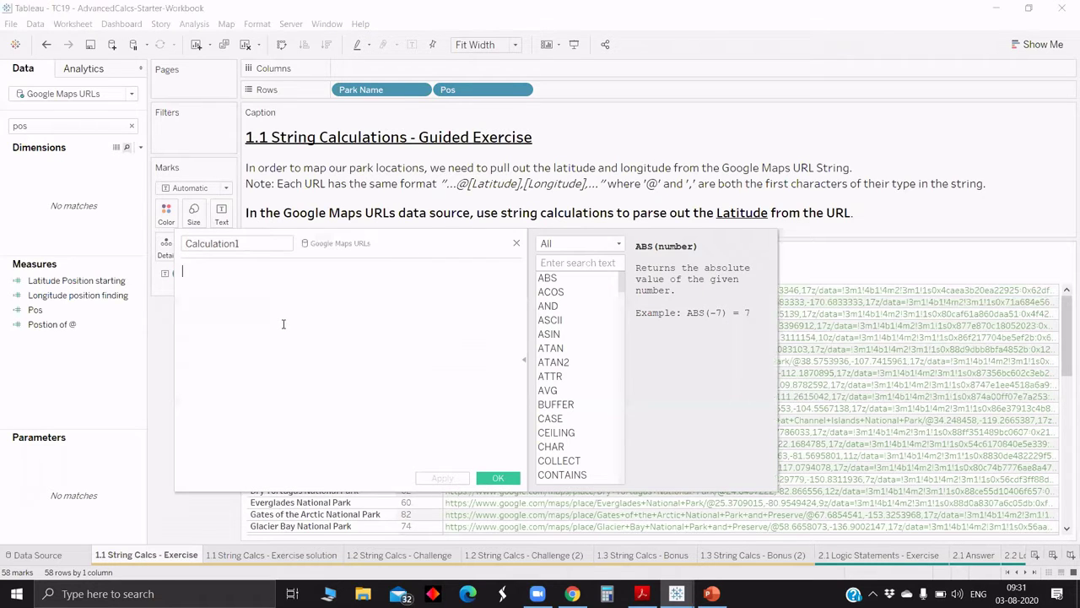
type("MID(")
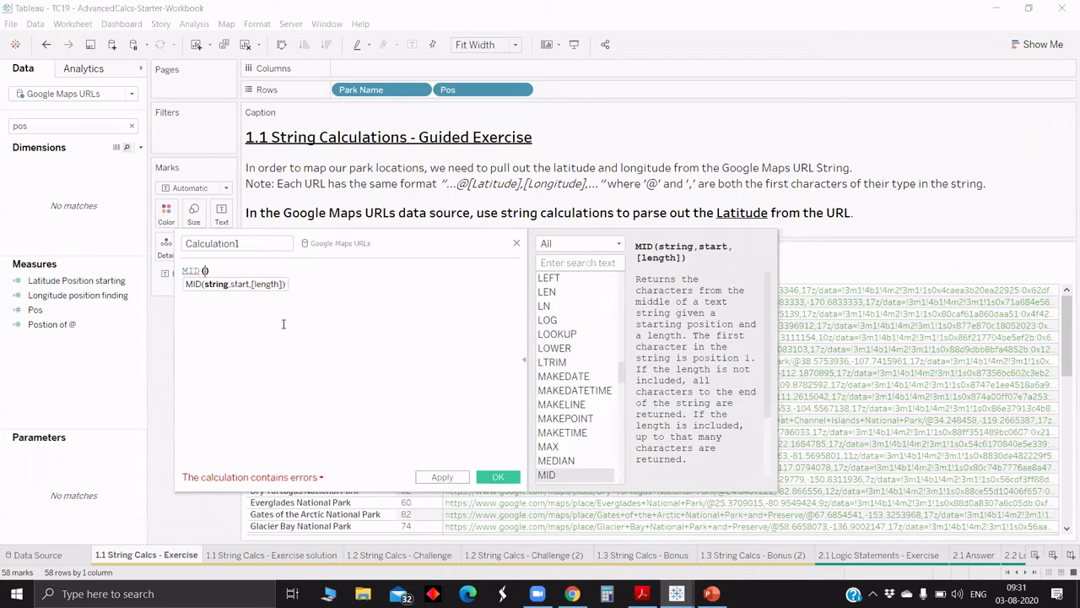
type("go")
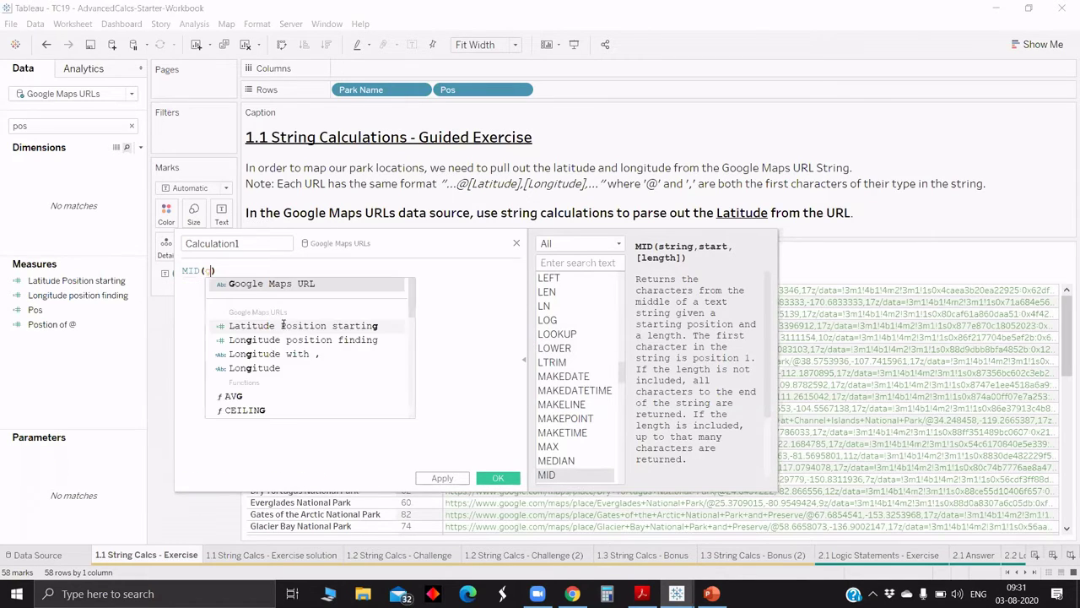
left_click(295, 285)
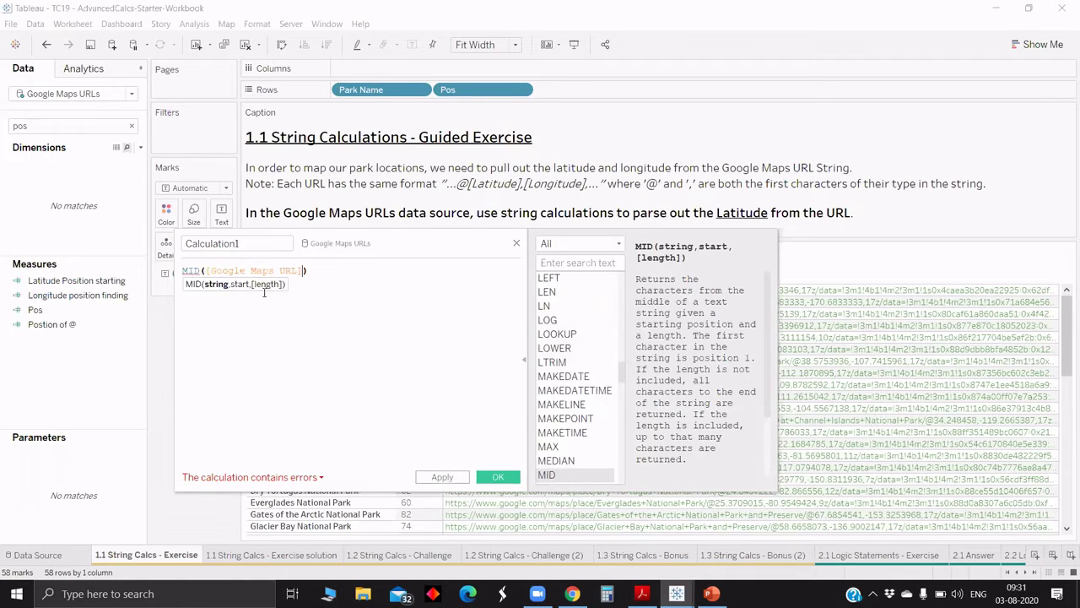
left_click_drag(404, 239, 422, 209)
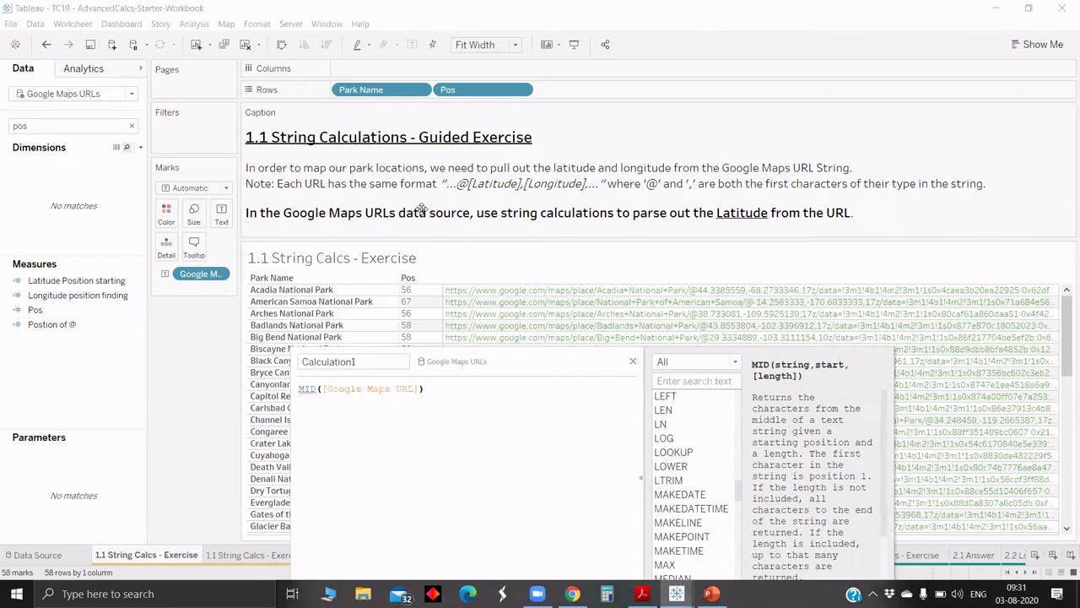
type(",")
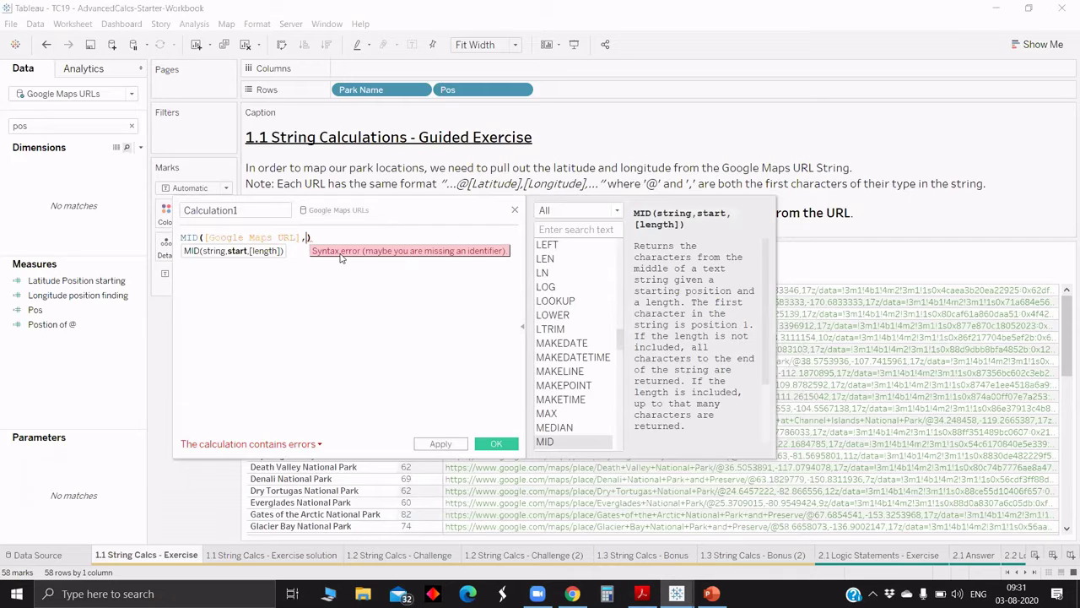
type("pos")
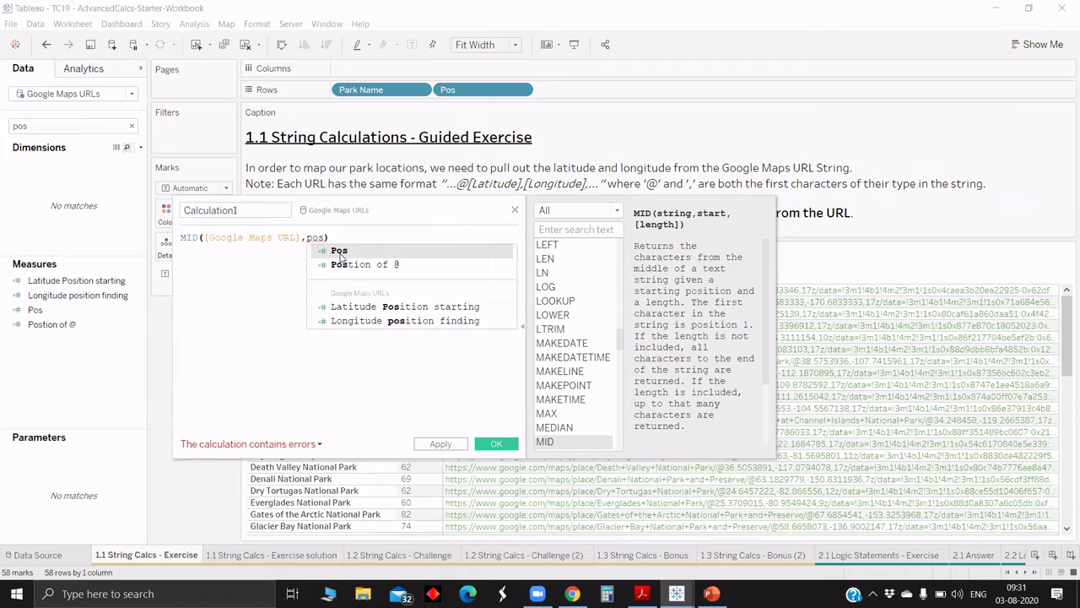
left_click(340, 251)
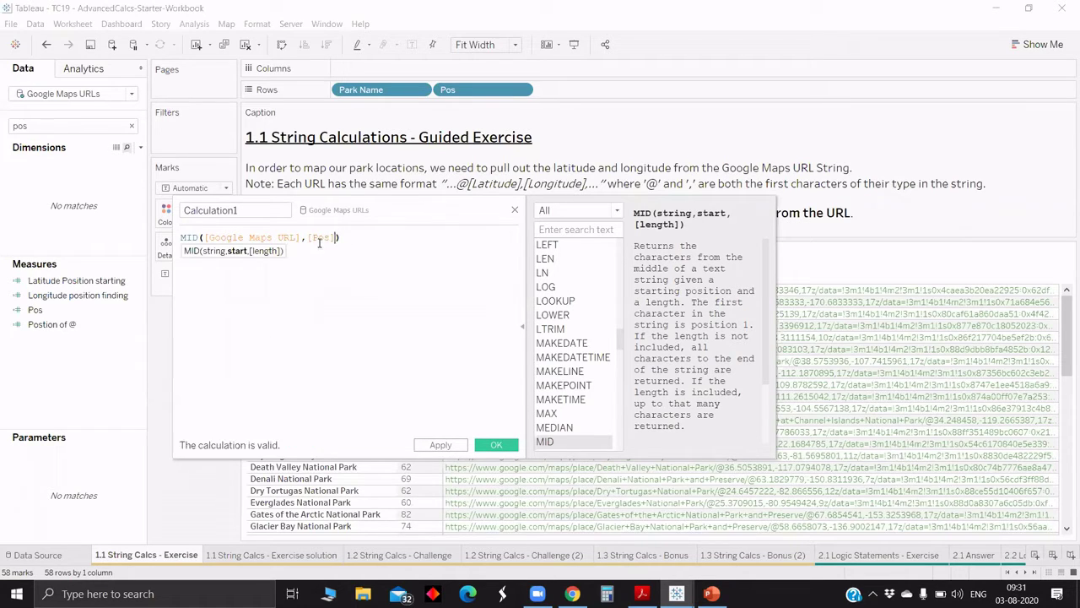
Add a length of 9 to the MID formula and name the calculated field Latitude C
left_click_drag(447, 212, 463, 439)
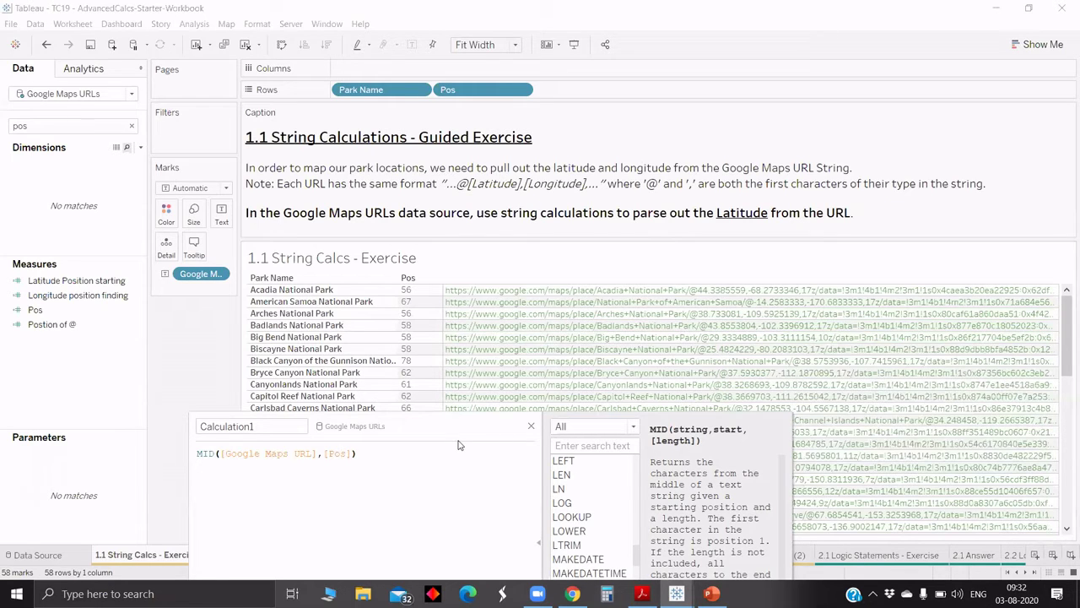
left_click_drag(458, 439, 447, 238)
type(",9")
double_click(227, 228)
type("LA")
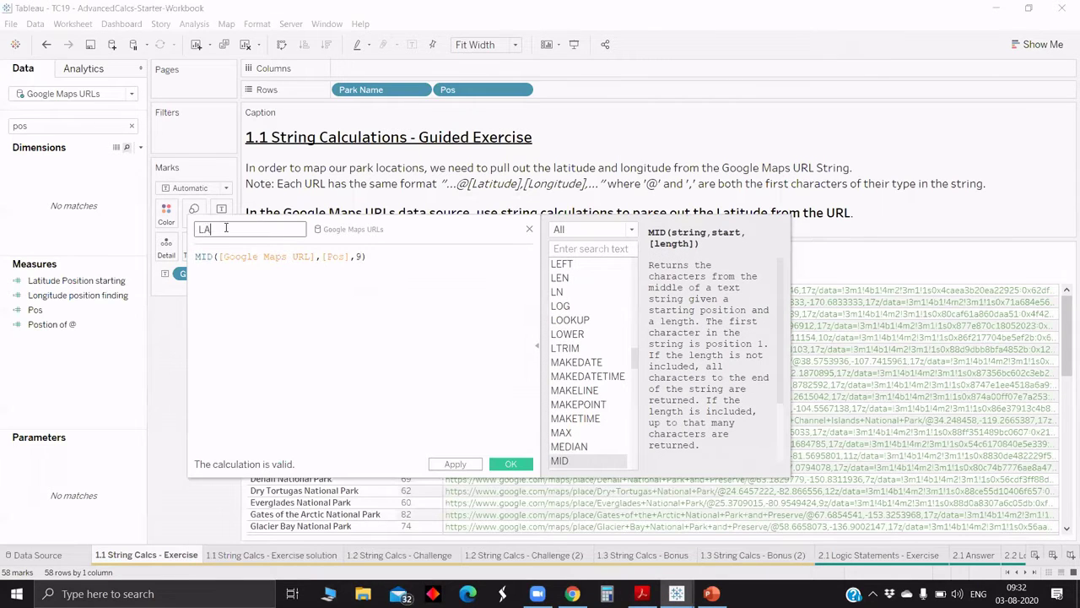
type("t")
key("BackSpace")
key("BackSpace")
type("atitude")
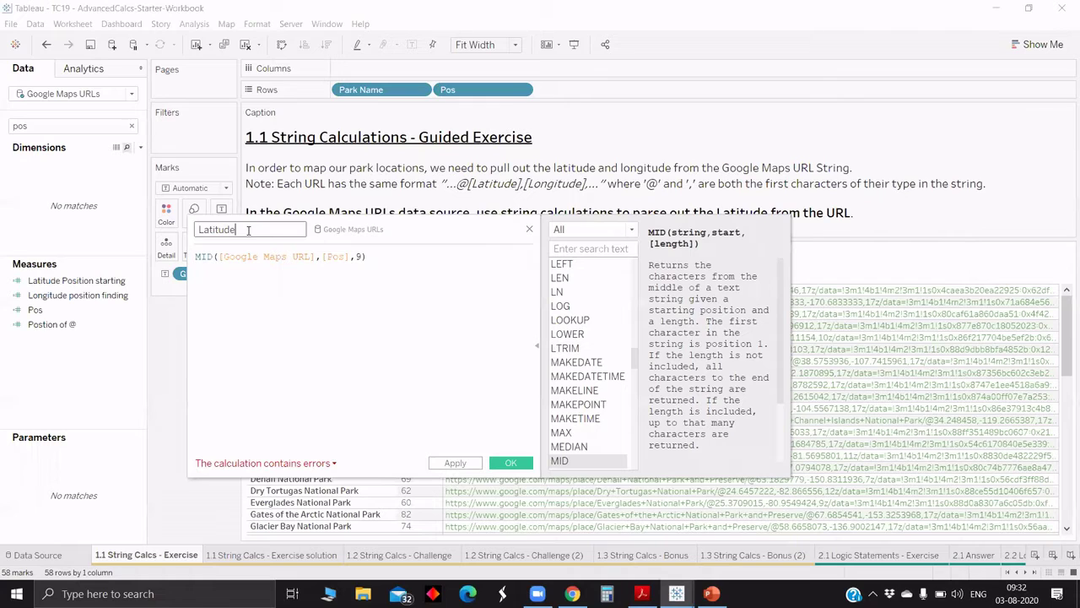
type(" C")
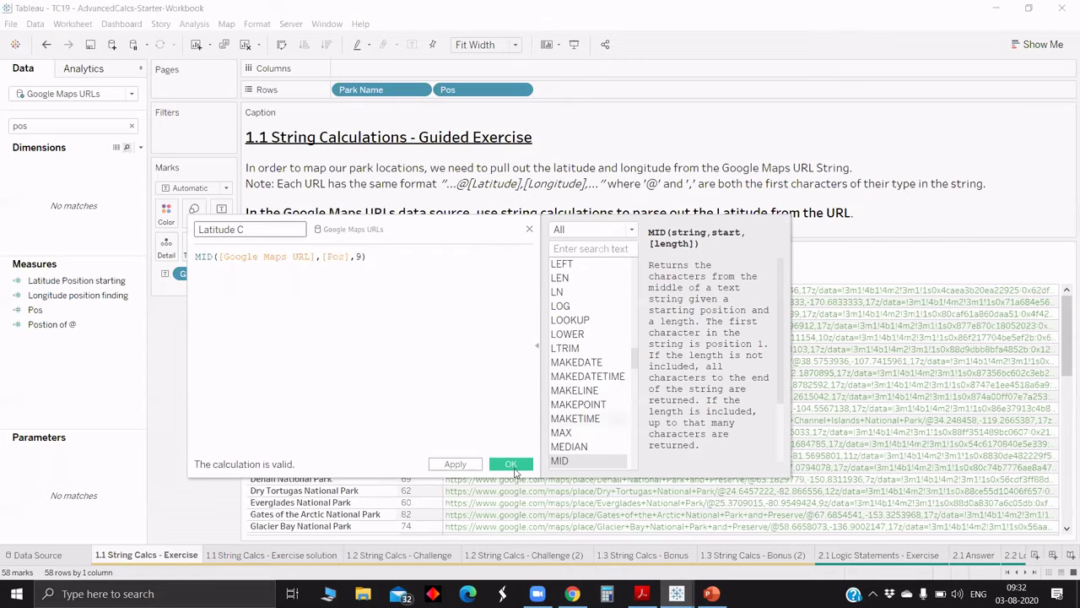
Find the Latitude C field and add it to Rows after Pos
double_click(72, 128)
type("lati")
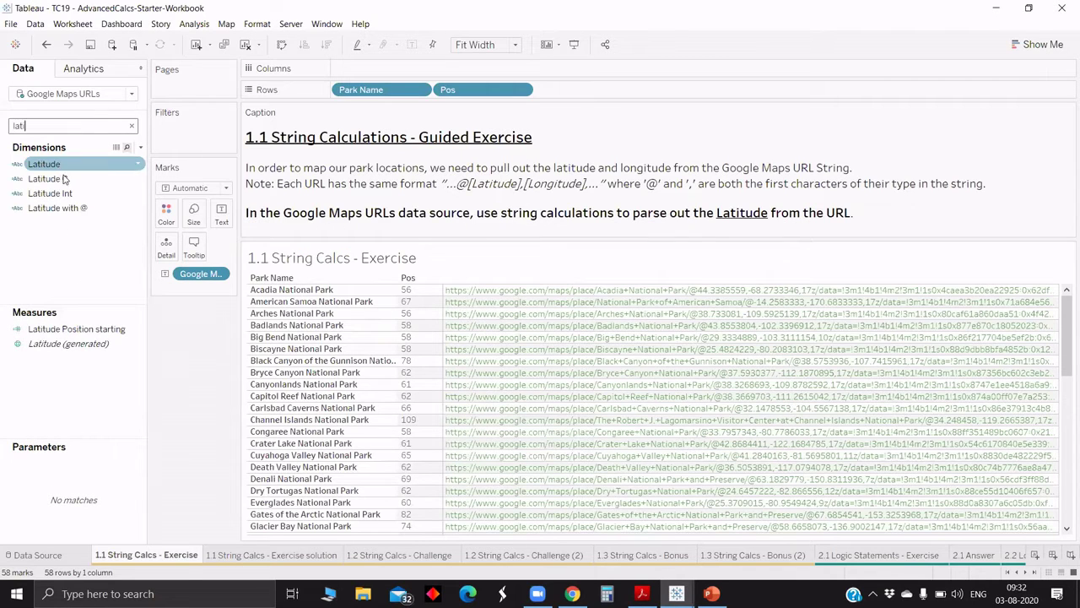
left_click_drag(61, 178, 579, 93)
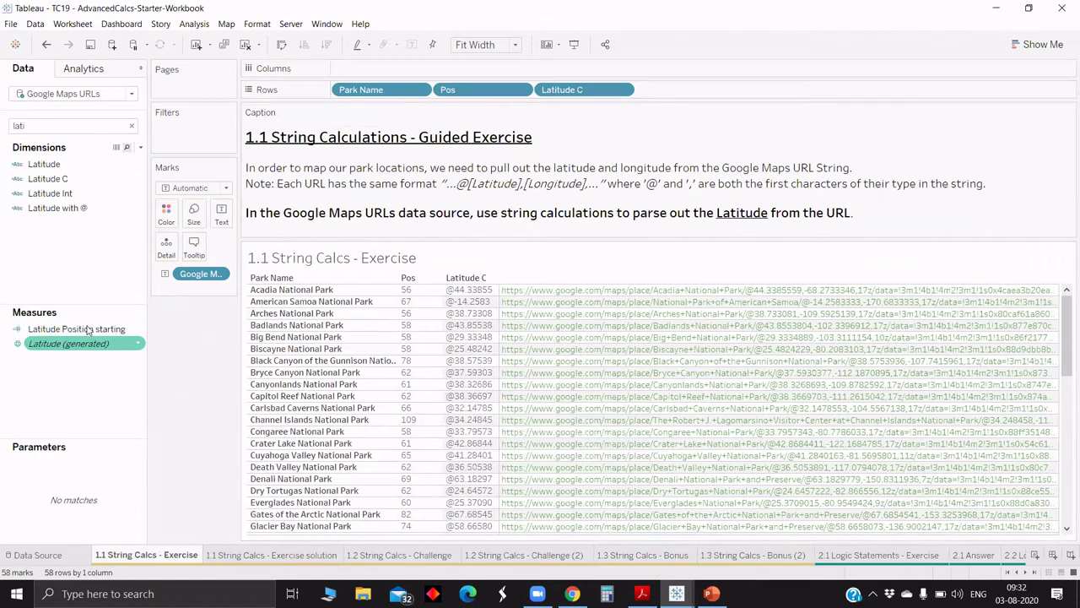
Change the start argument in the Latitude C formula to [Pos]+1, save it and check the column's values
right_click(90, 178)
left_click(139, 250)
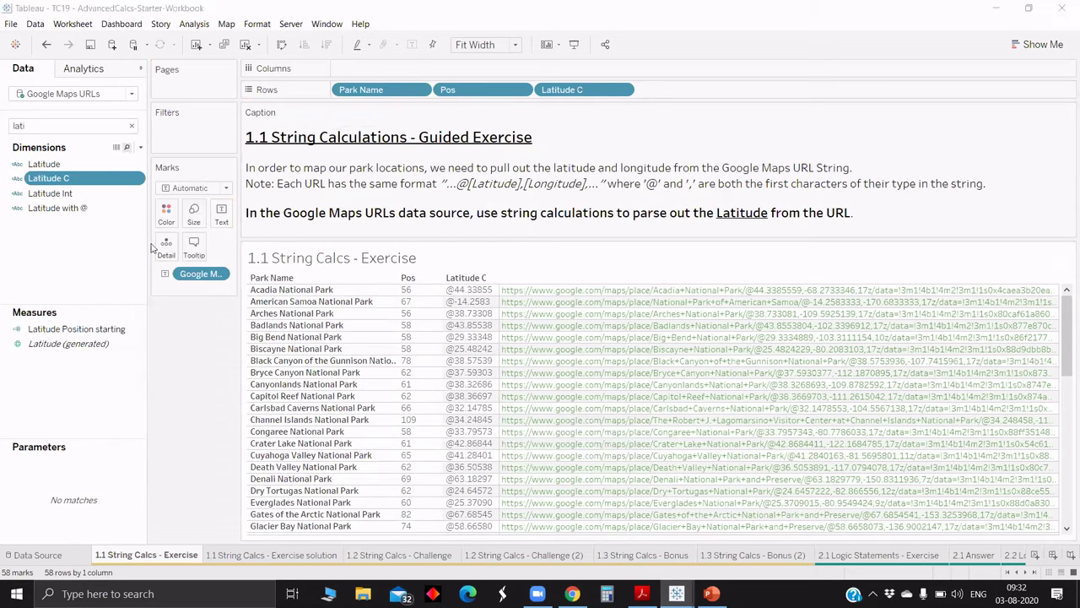
left_click(349, 257)
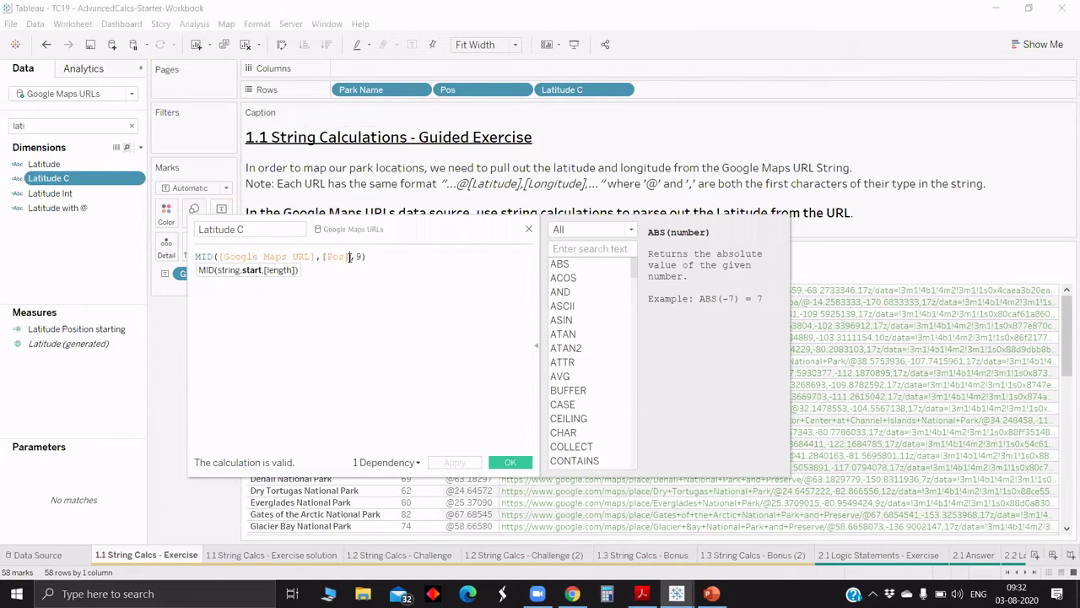
type("+1")
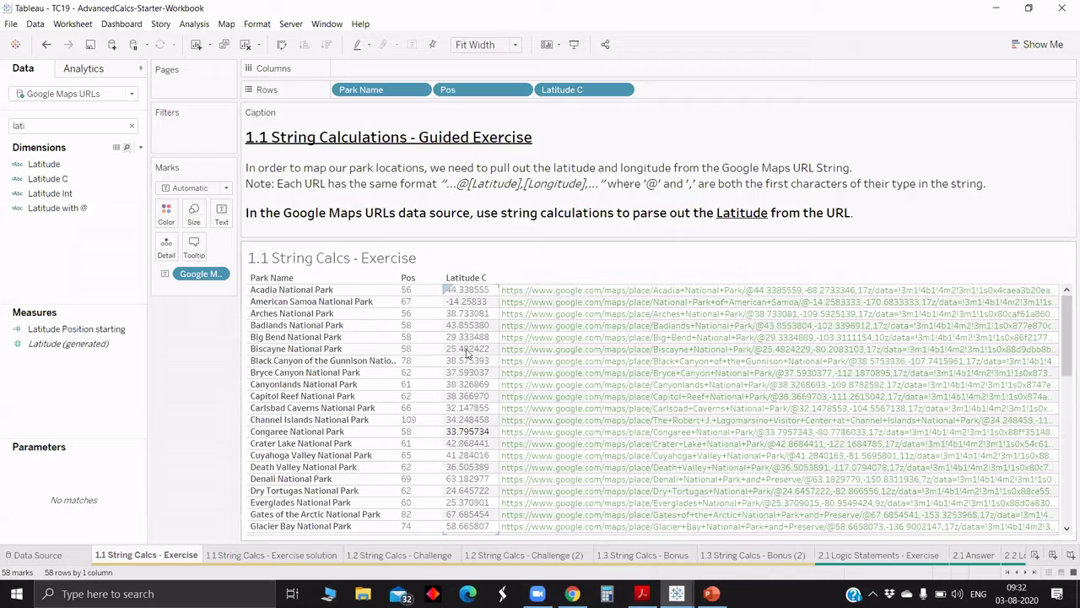
scroll(472, 353, "down", 3)
scroll(473, 350, "up", 3)
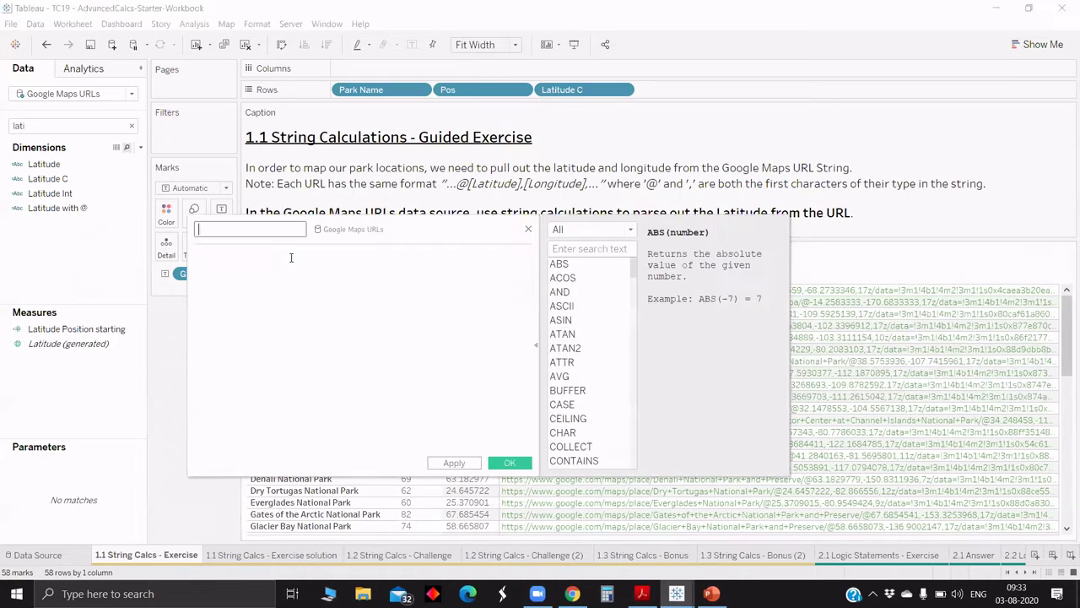
Name the new calculated field Find comma, enter the formula FIND([Google Maps URL],",") and save it
type("Find comma")
left_click(201, 255)
type("FI")
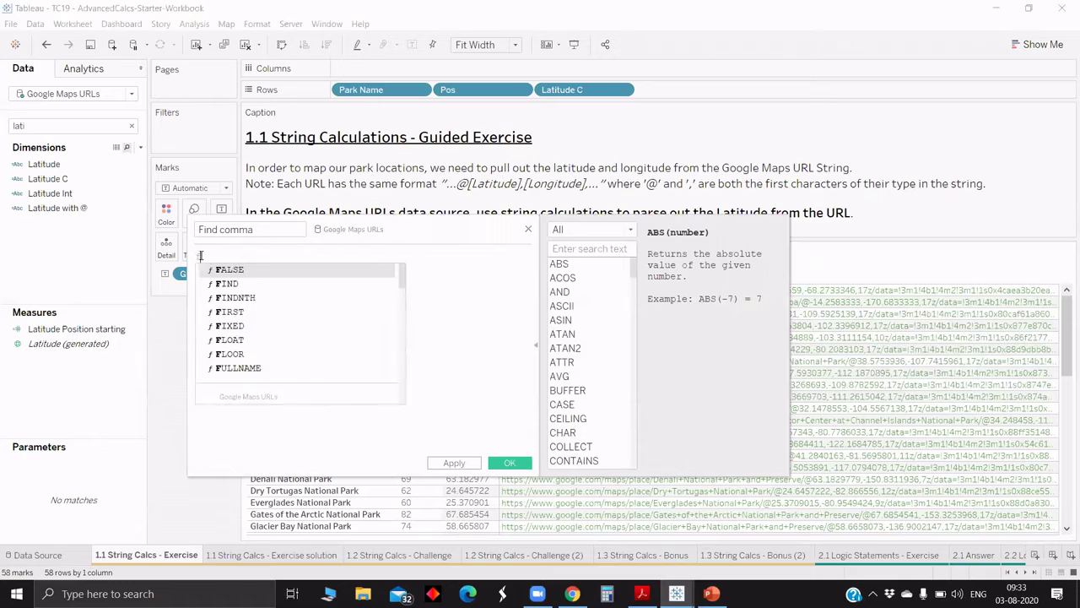
key("Return")
type("goo")
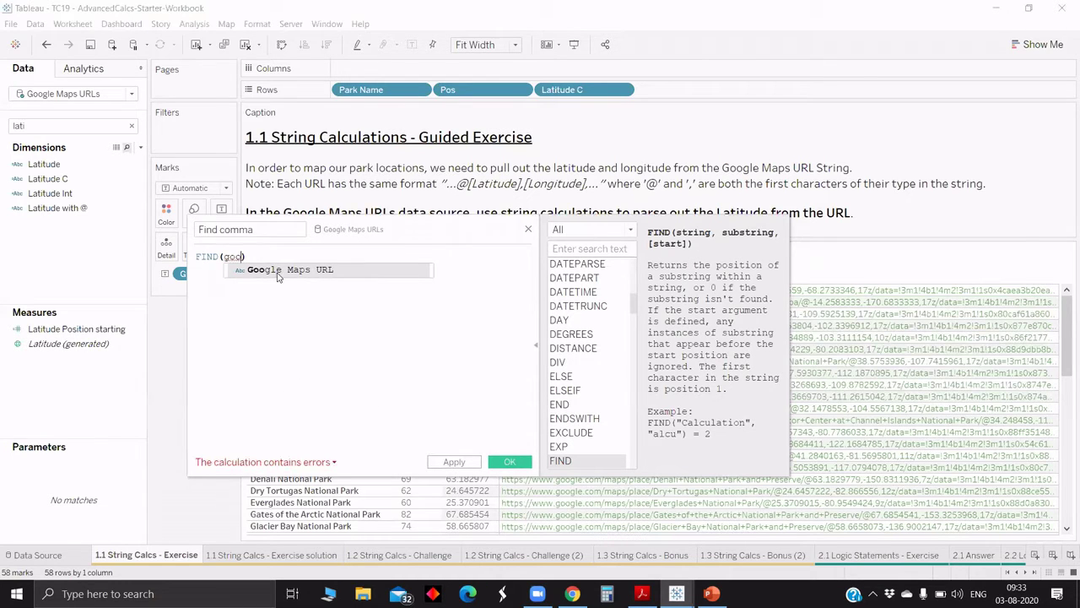
left_click(277, 270)
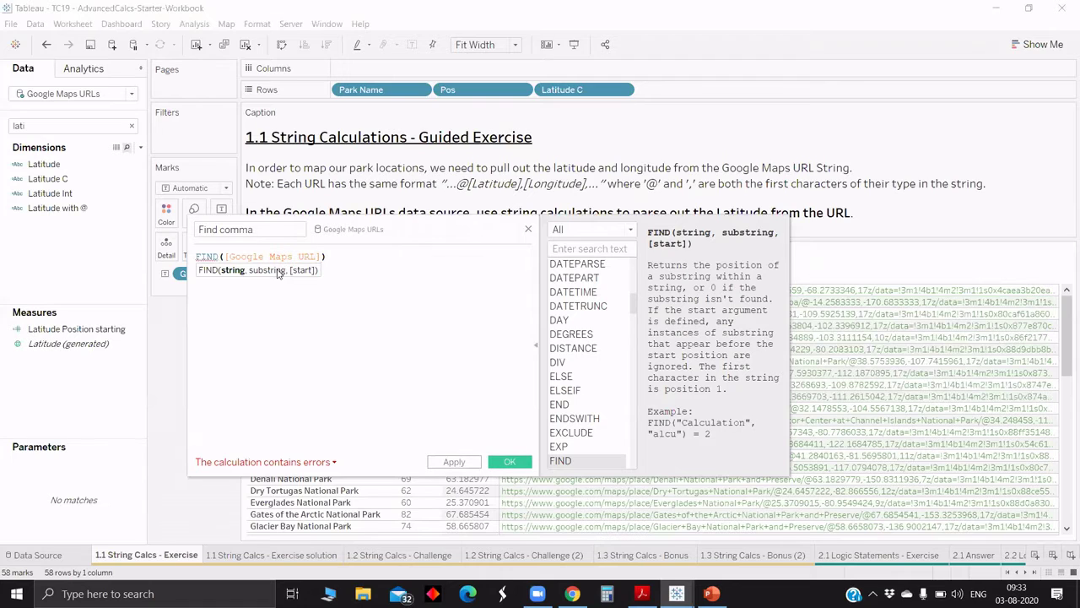
type(",")
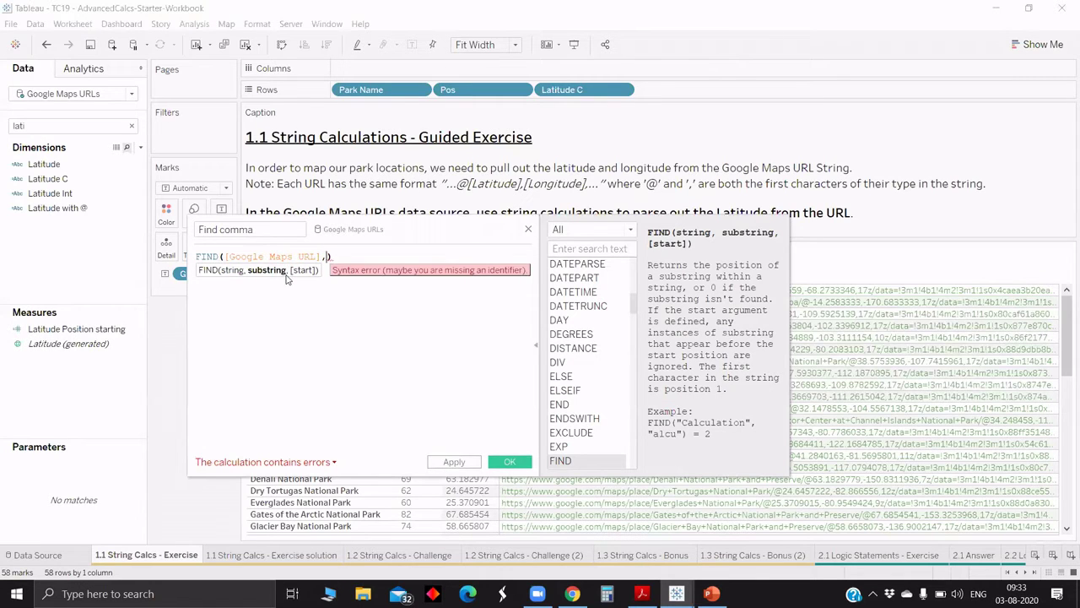
type("\"")
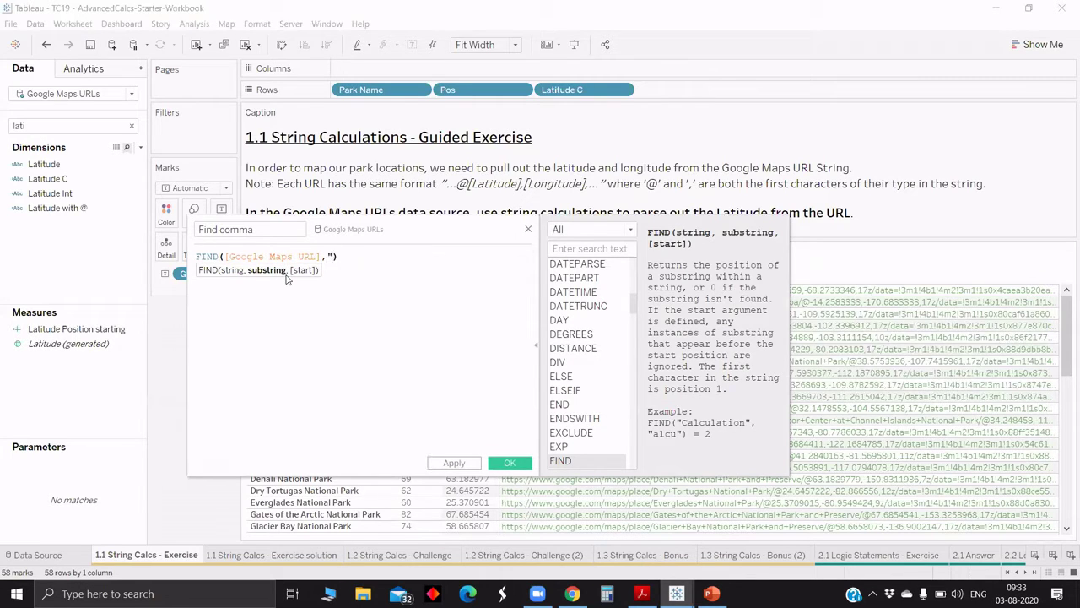
type(",\"")
type("\"")
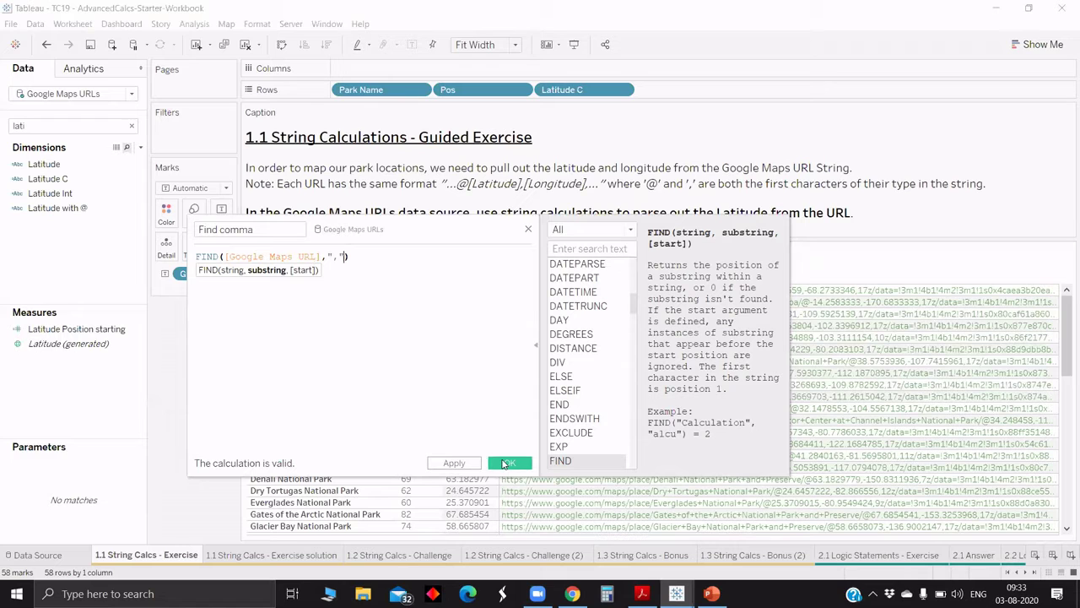
left_click(506, 463)
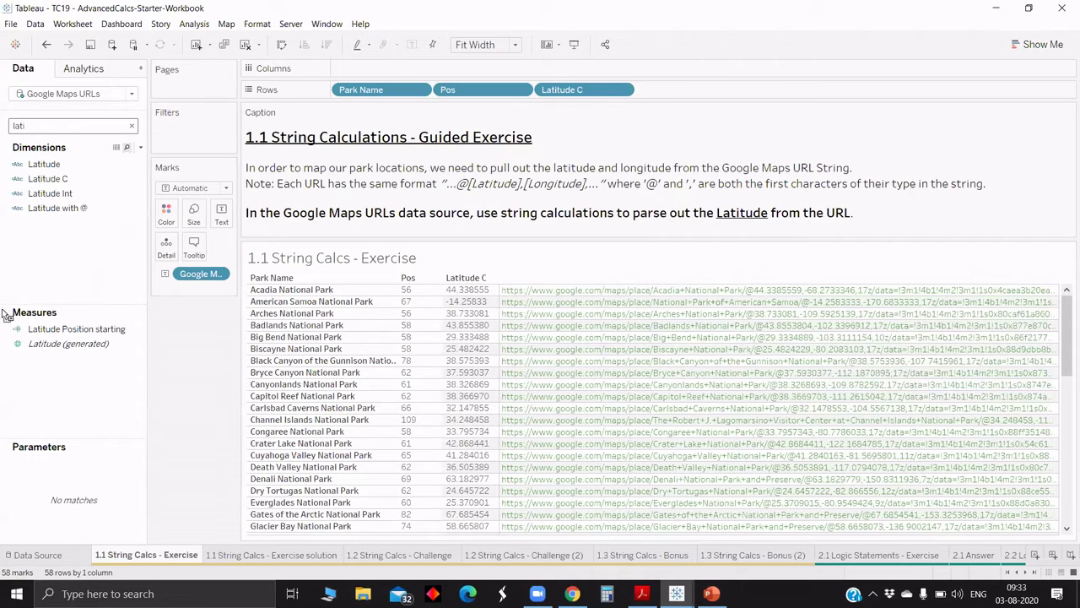
Find the Find comma field and add it to Rows after Latitude C as an unaggregated, discrete field
double_click(20, 126)
type("fin")
left_click_drag(53, 290, 669, 95)
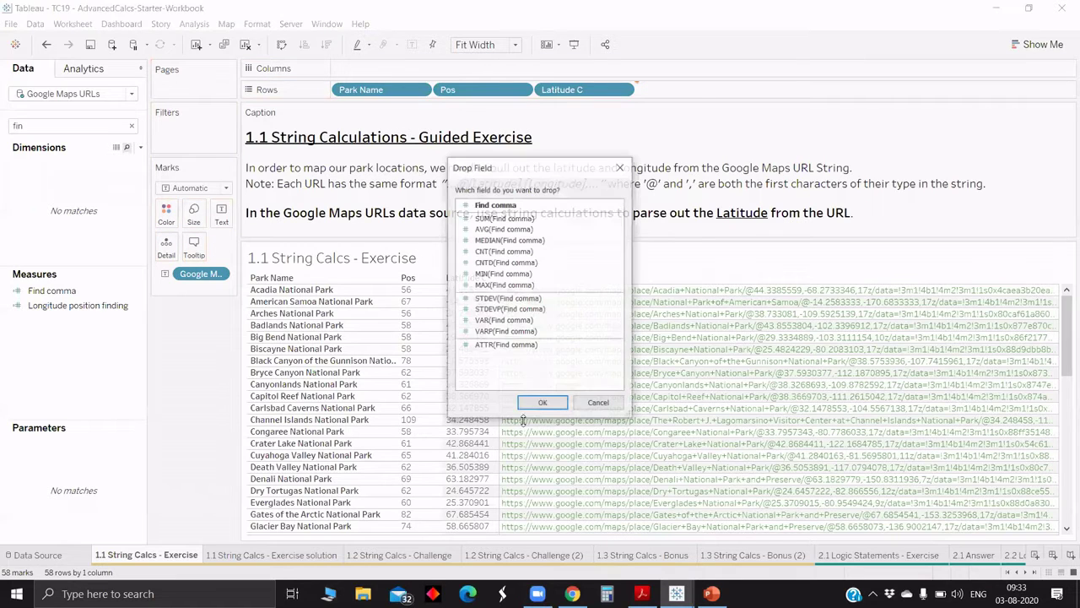
left_click(542, 405)
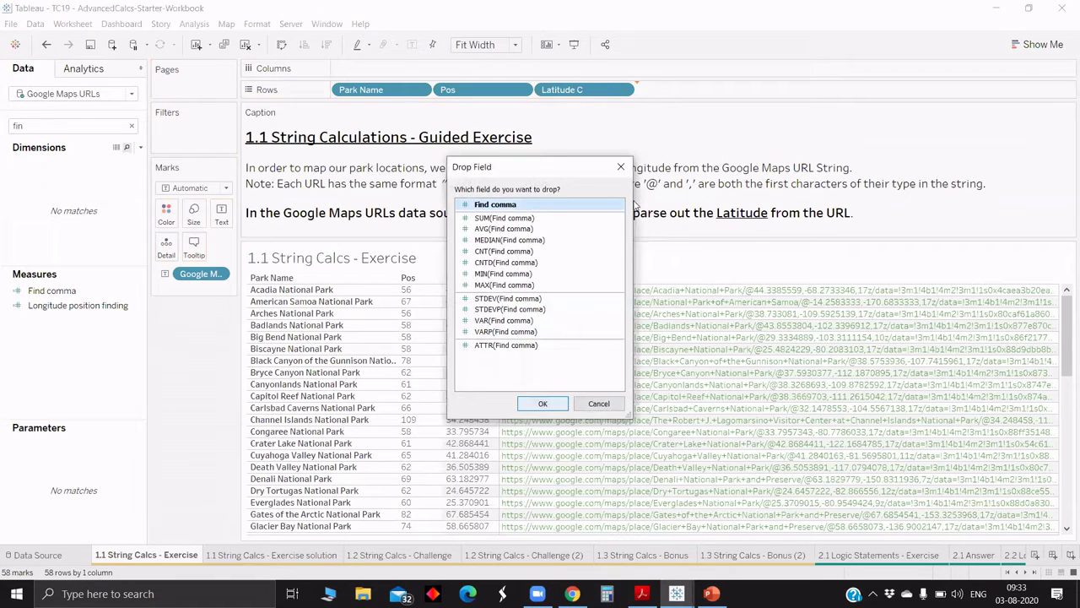
right_click(679, 91)
left_click(734, 224)
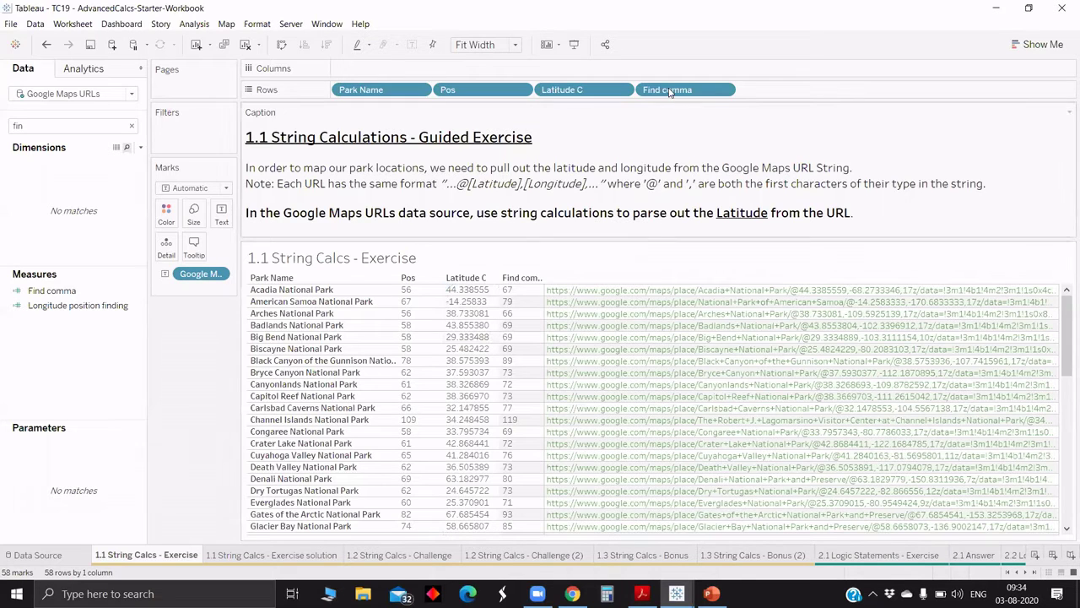
Remove Find comma and Latitude C from Rows and inspect the commas in the parks' full Google Maps URLs
left_click_drag(669, 92, 169, 410)
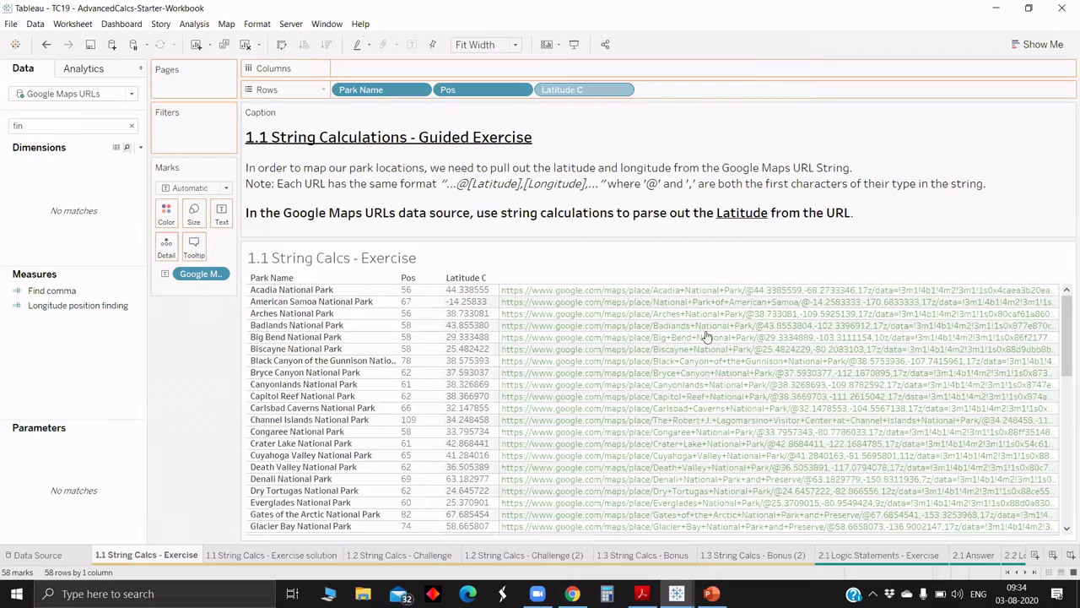
left_click_drag(709, 335, 807, 346)
mouse_move(807, 313)
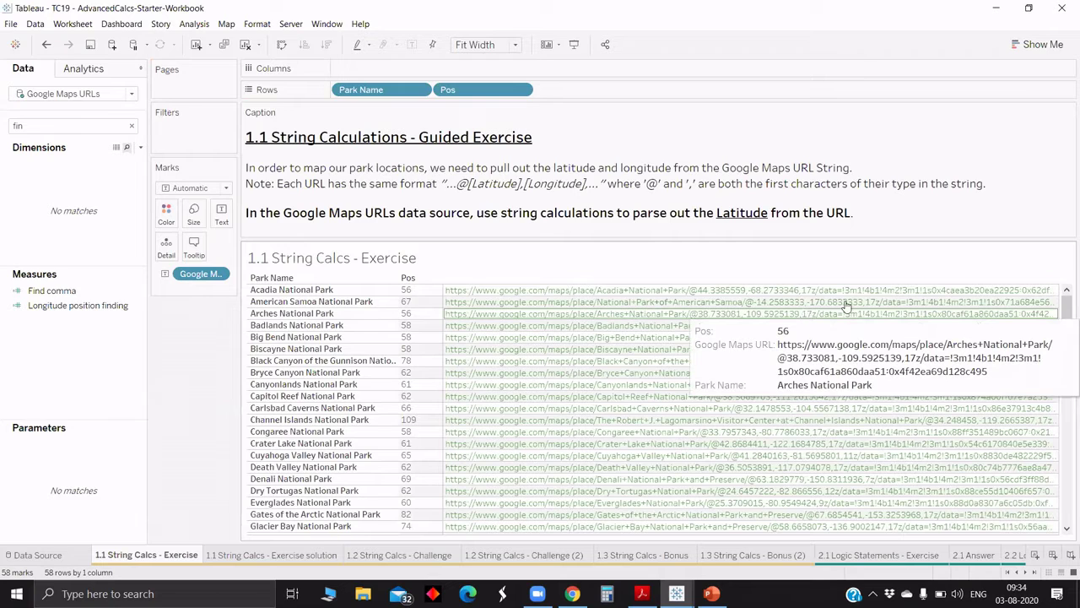
mouse_move(867, 308)
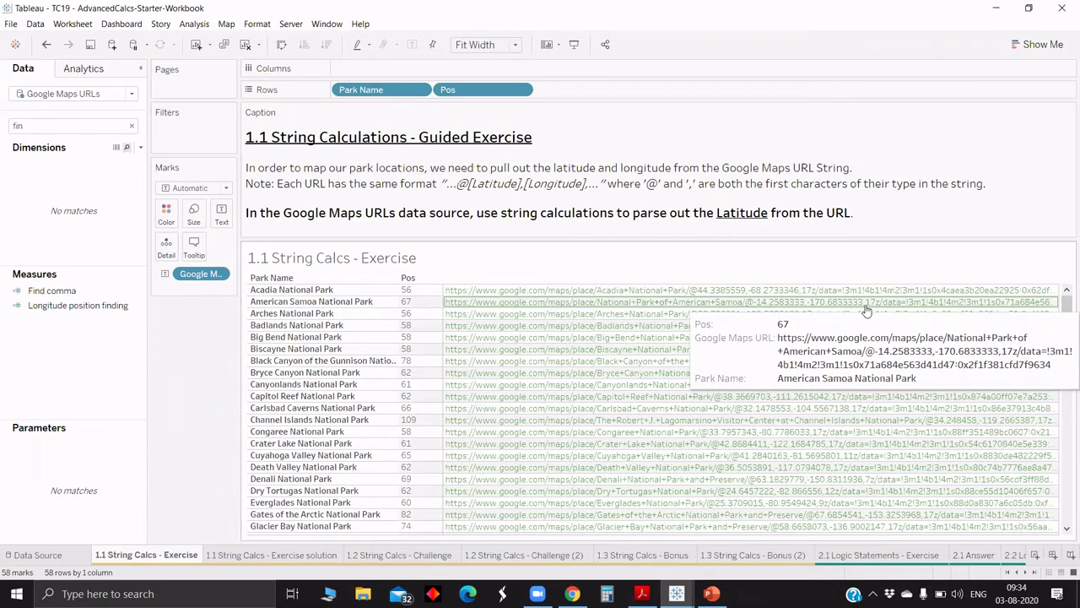
Clear the field search, start a new calculated field with the FINDNTH function and move its editor clear of the first URL rows
double_click(62, 131)
key("BackSpace")
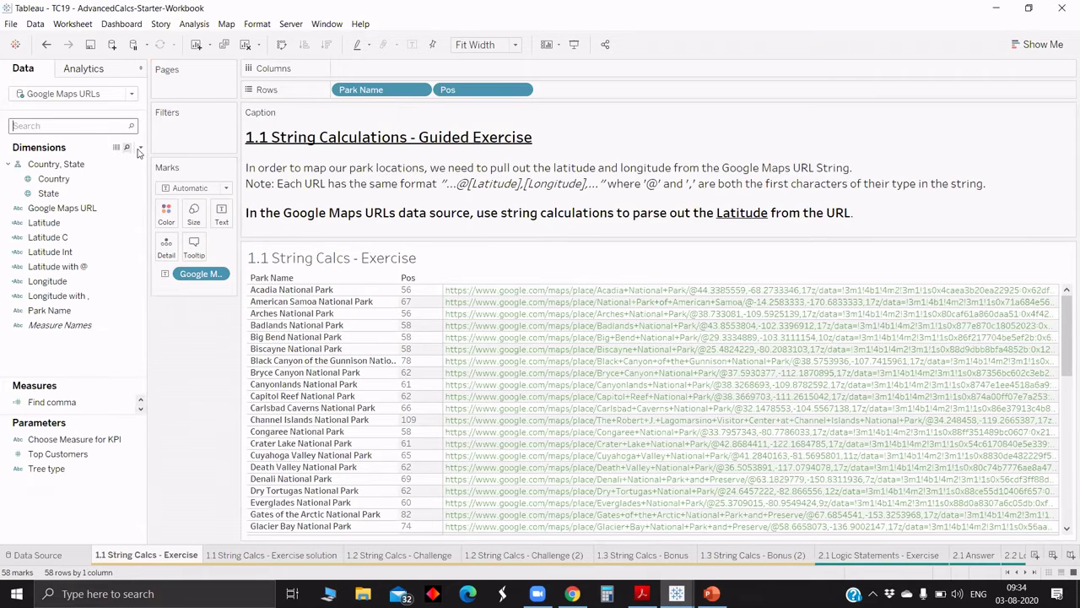
left_click(140, 148)
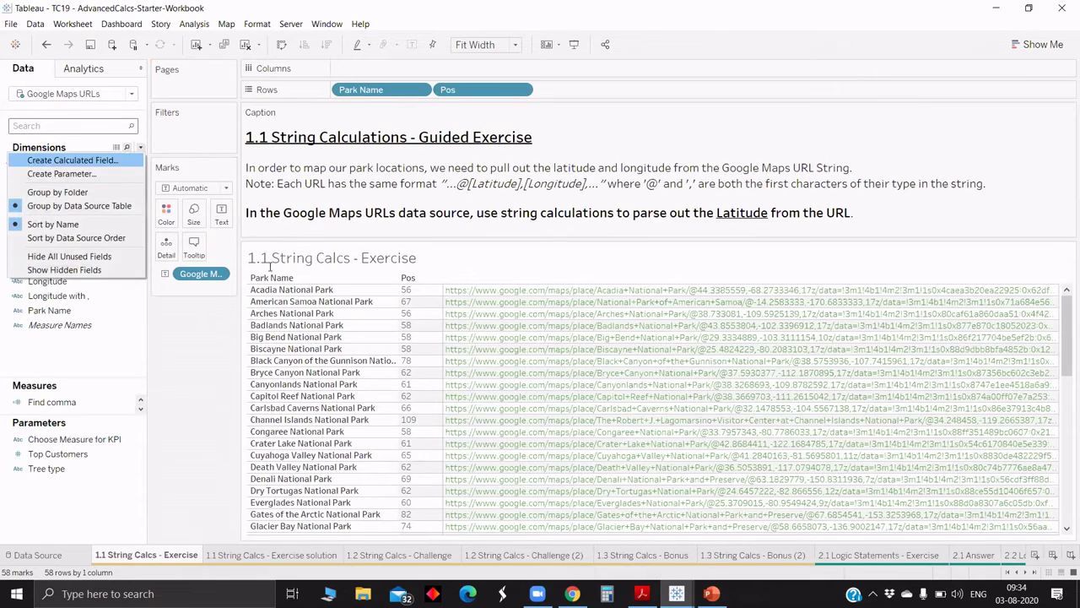
left_click(127, 161)
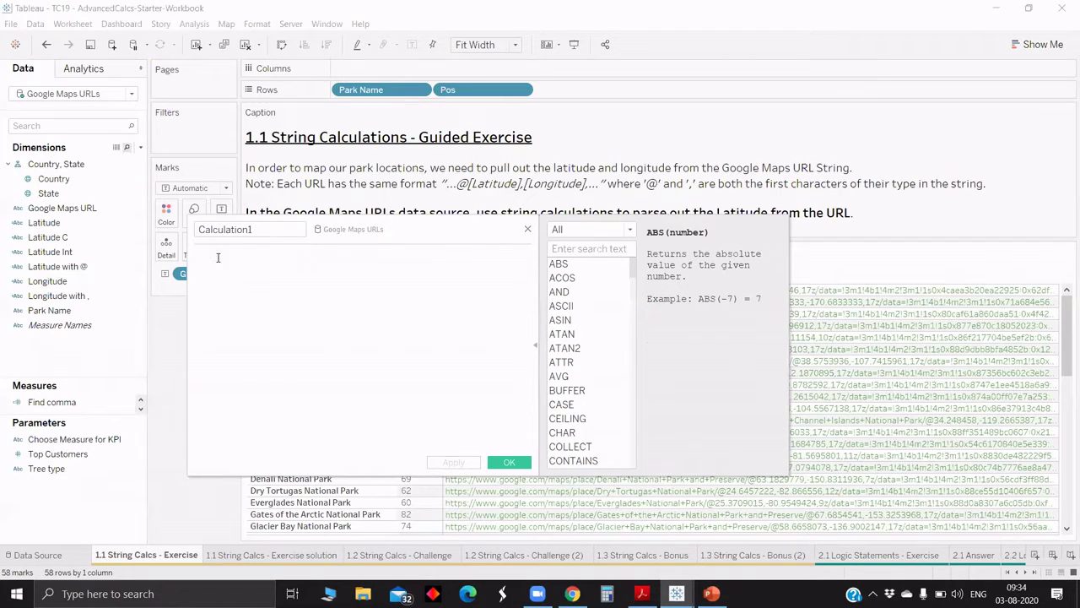
type("FINDNTH(")
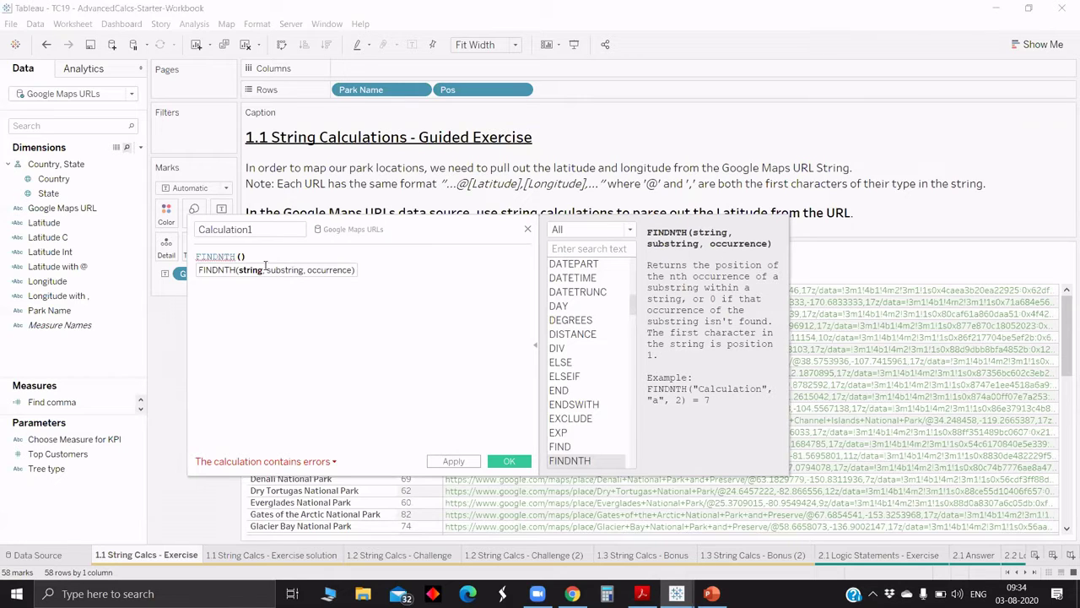
mouse_move(393, 232)
left_mouse_down()
mouse_move(261, 388)
mouse_move(367, 391)
mouse_move(378, 252)
left_mouse_up()
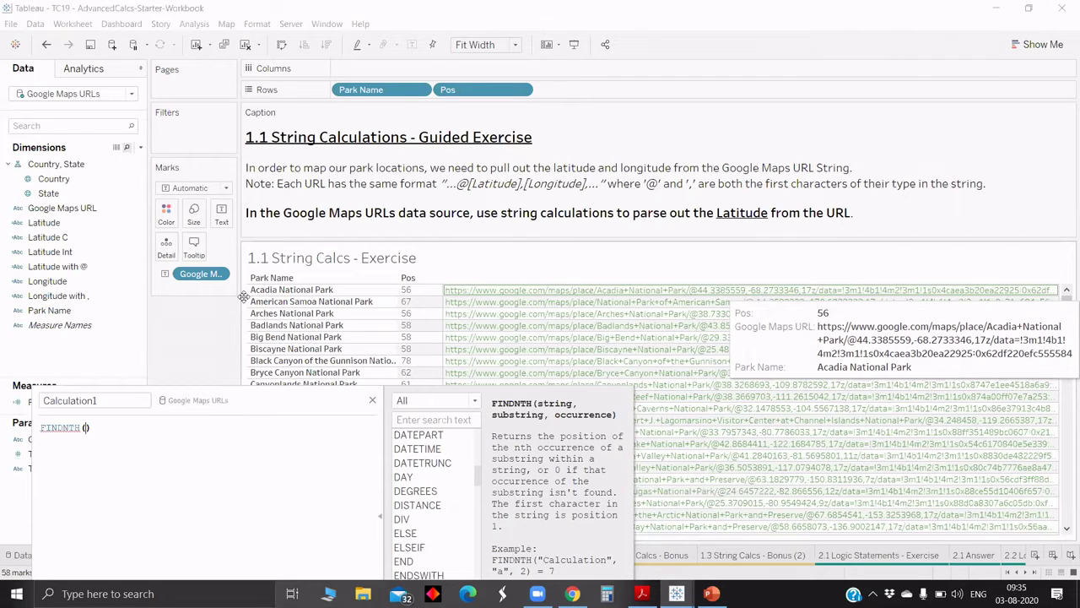
left_click_drag(253, 133, 489, 322)
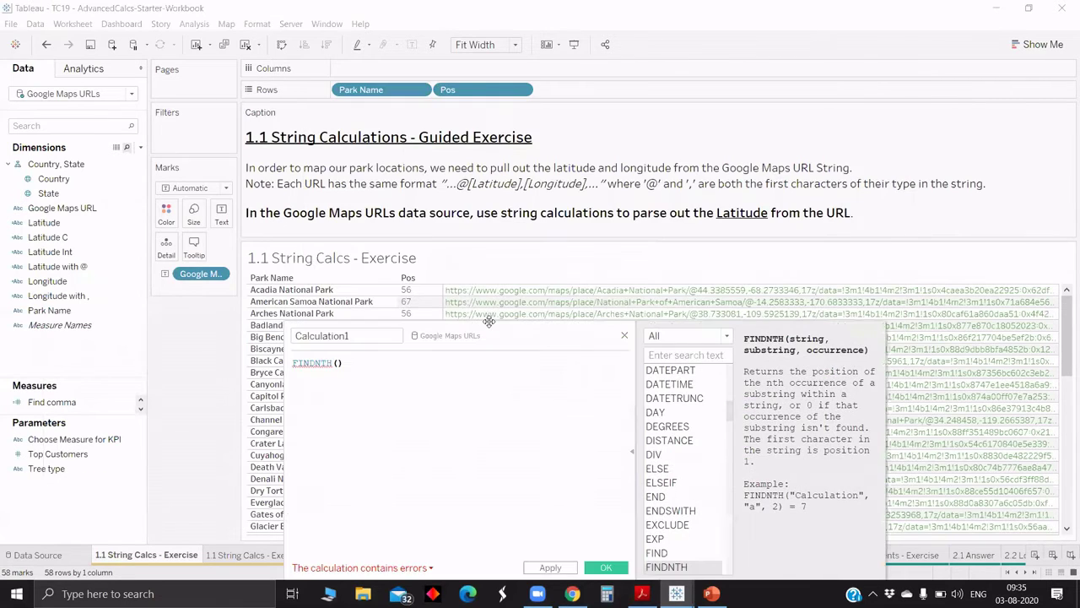
Complete the formula as FINDNTH([Google Maps URL],",",2) to locate the second comma in the URL
type("go")
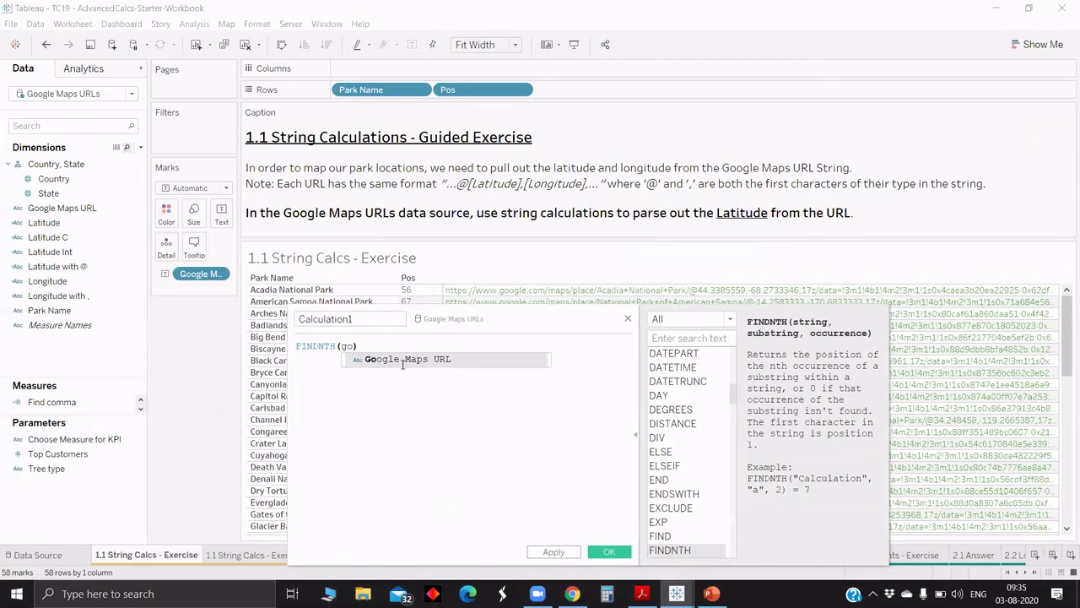
key("Return")
type(",")
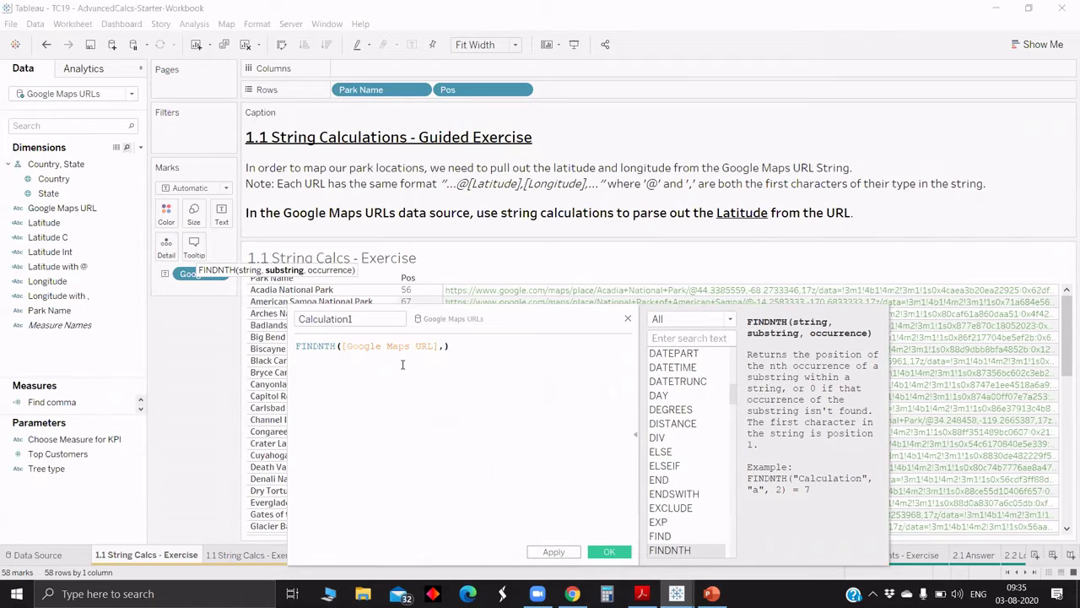
type("\",\"")
type("\"")
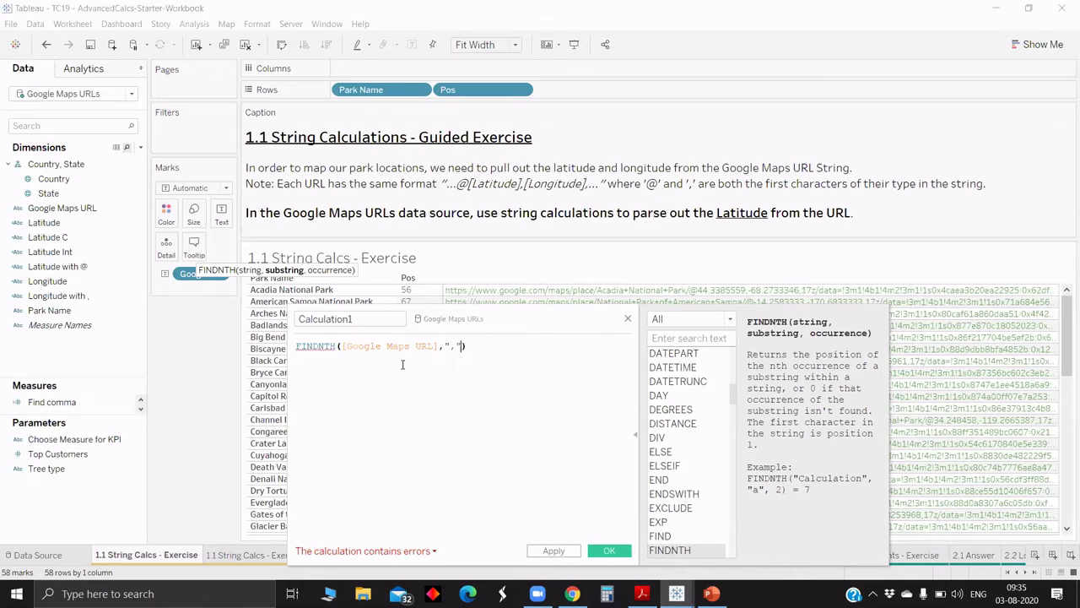
type(",")
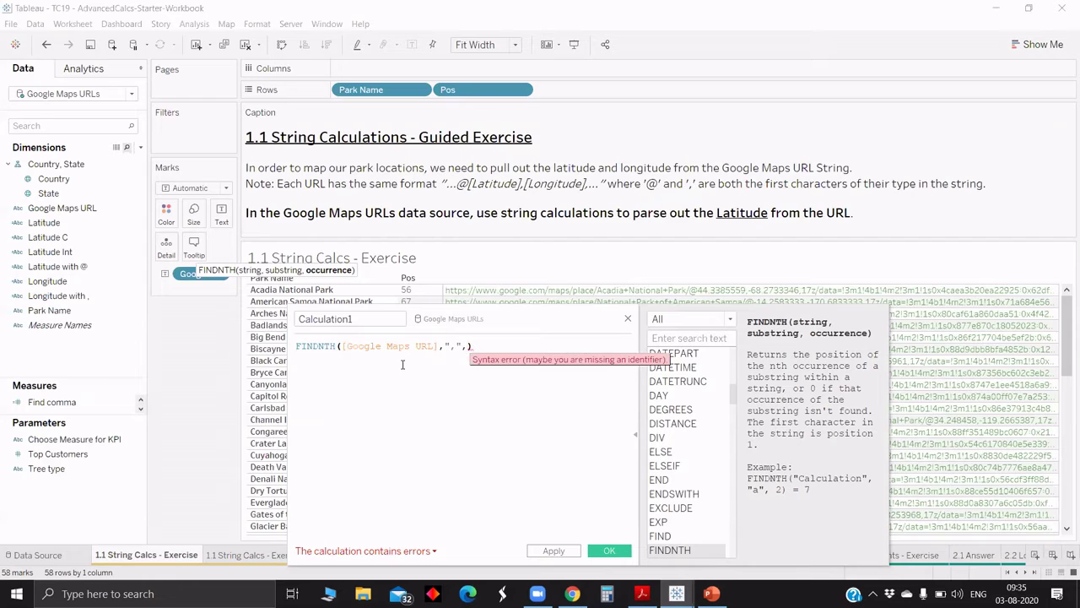
type("2")
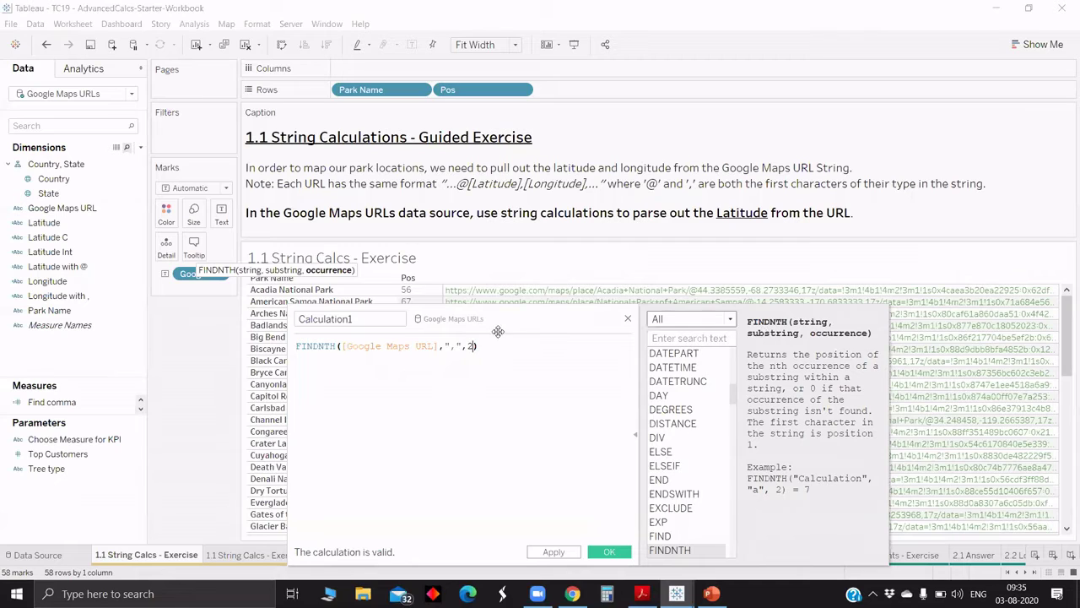
Name the FINDNTH calculated field POS 2nd Comma and save it
double_click(372, 320)
type("POs")
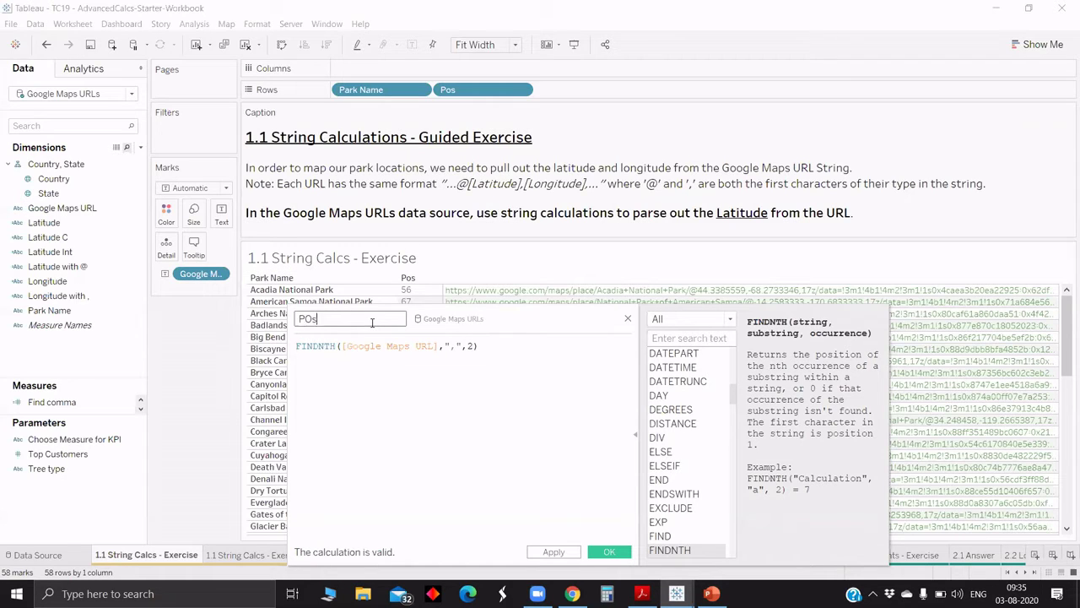
key("BackSpace")
type("S 2nd Comma")
Add POS 2nd Comma to Rows after Pos as a discrete field, and search the data source's fields for "pos"
left_click_drag(61, 401, 582, 89)
right_click(591, 87)
left_click(622, 174)
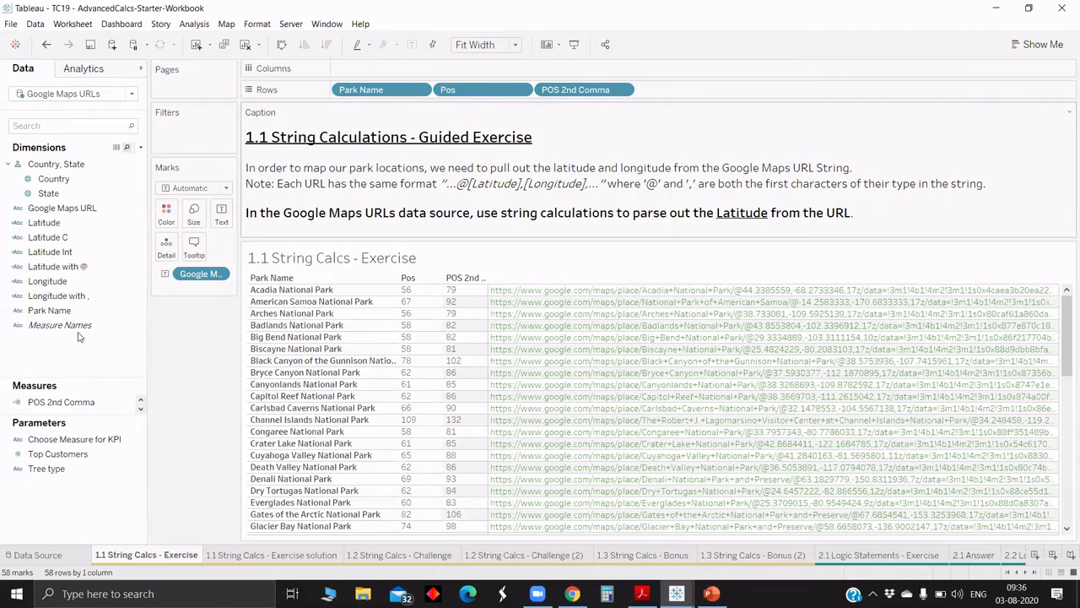
type("pos")
left_click(140, 148)
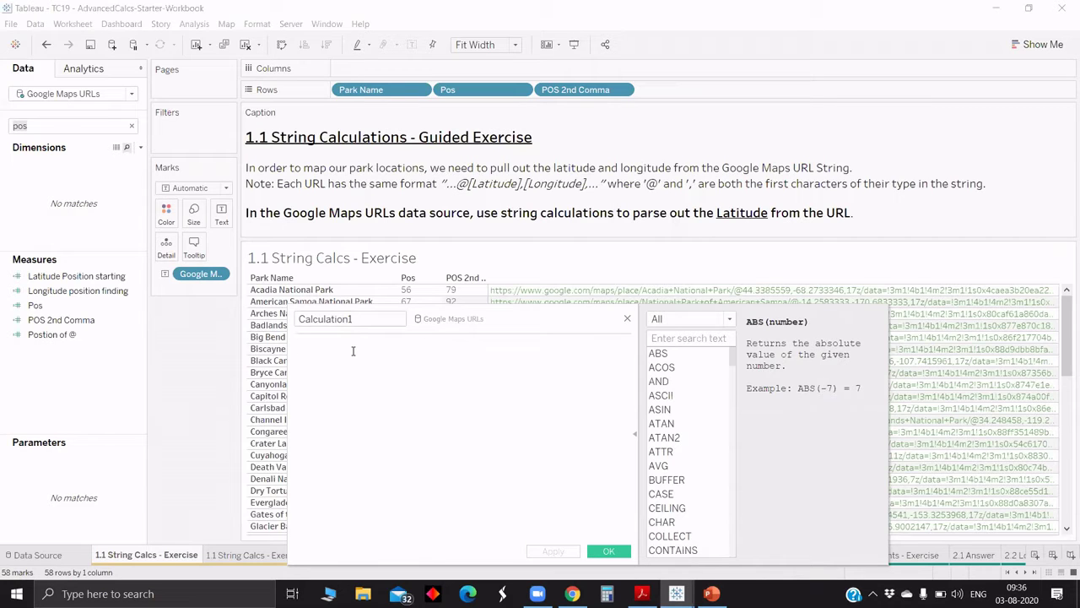
type("mid")
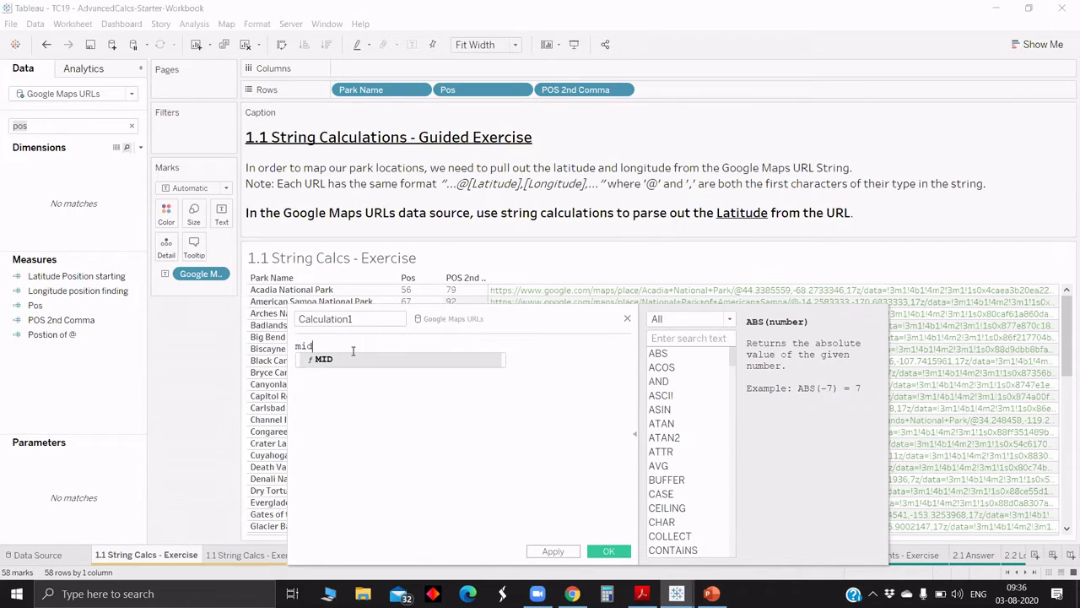
key("Return")
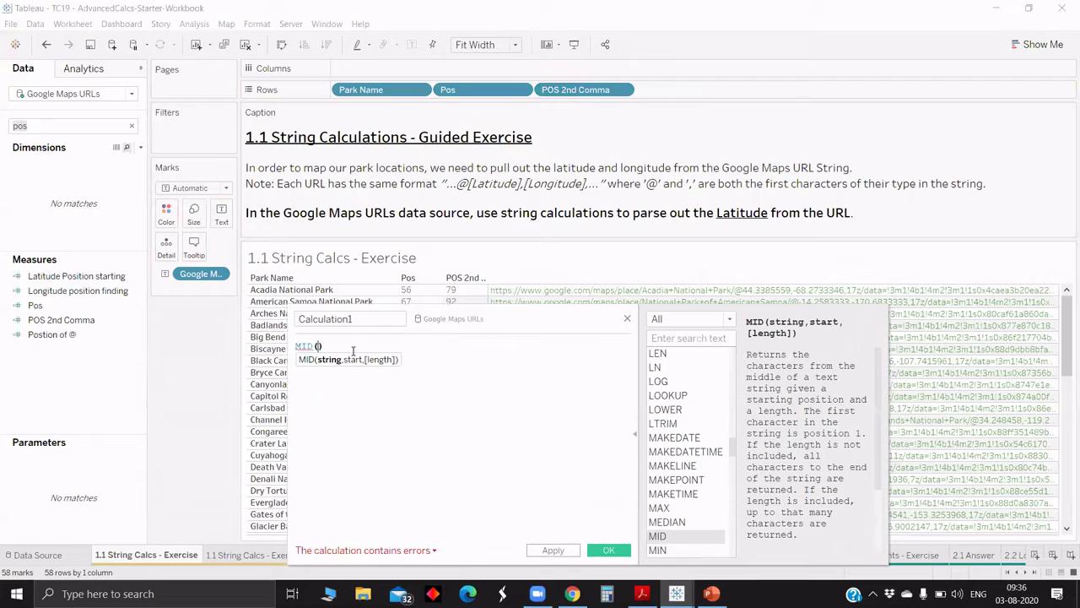
type("goo")
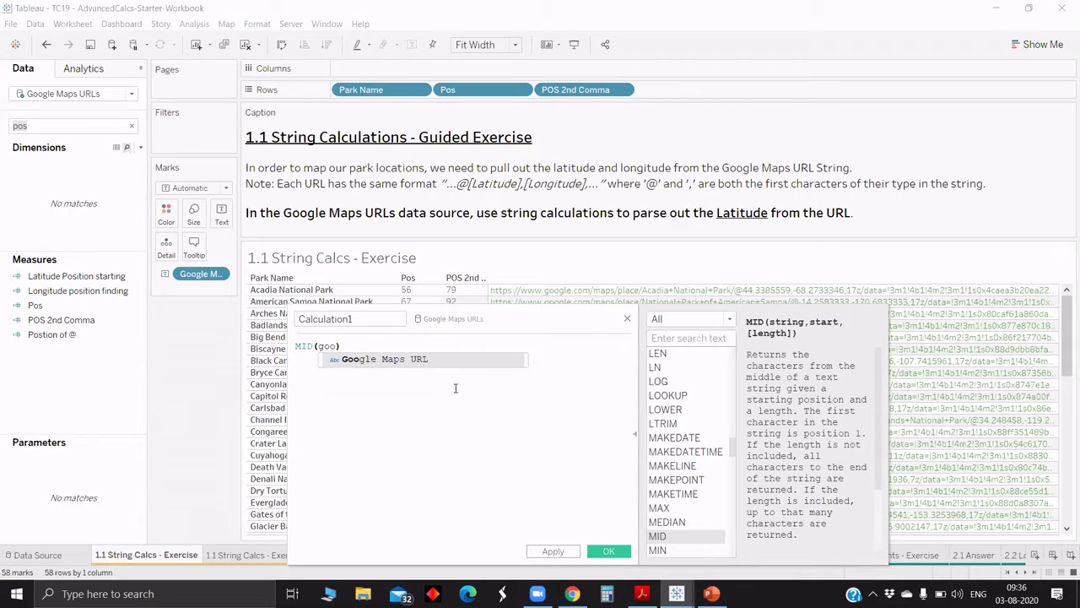
key("Return")
type(",po")
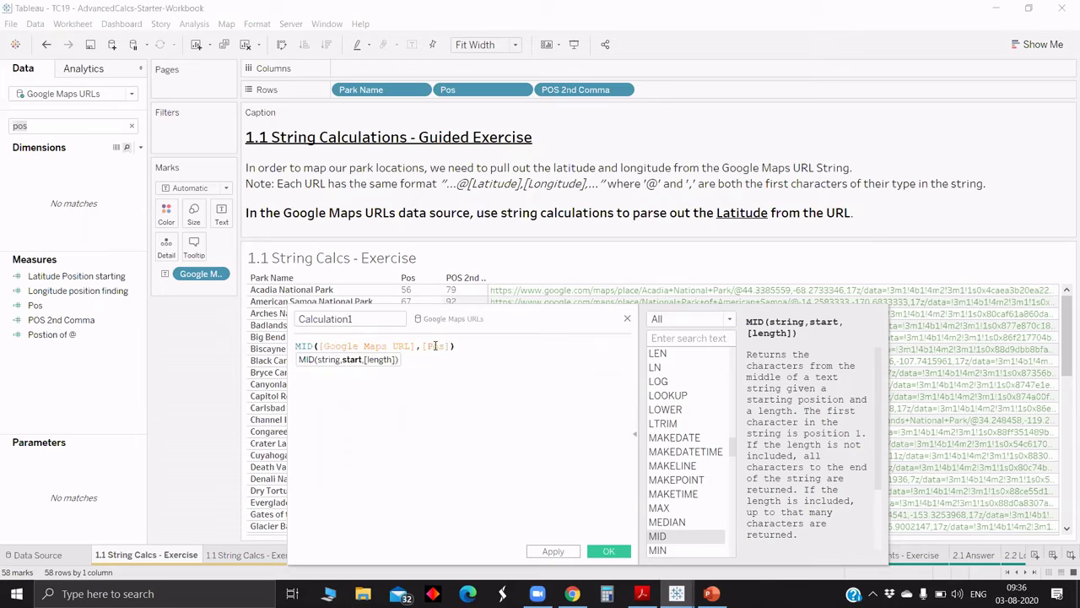
left_click(449, 347)
left_click(436, 348)
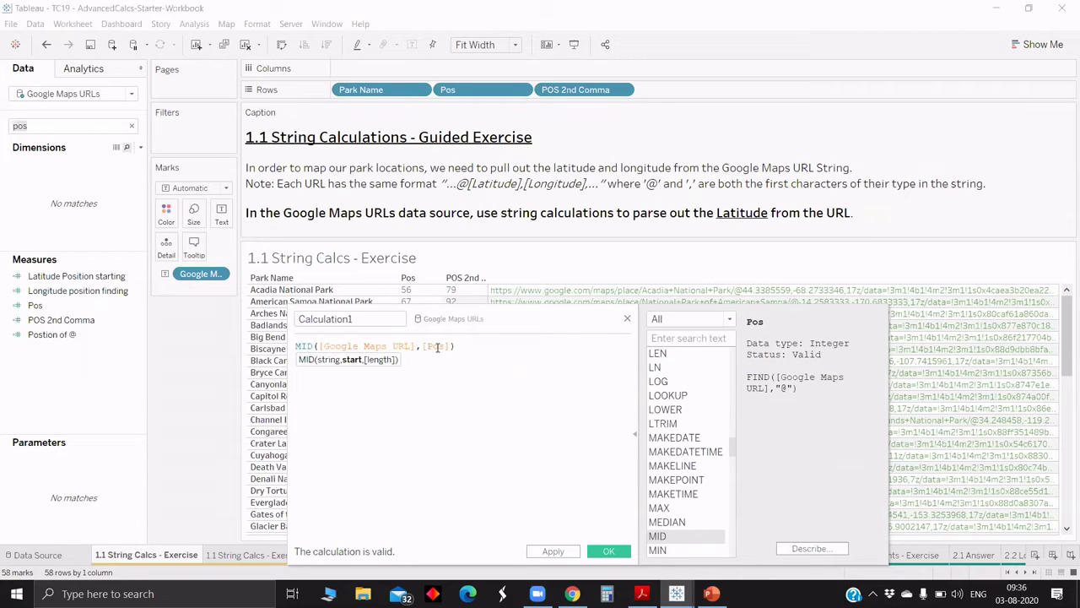
double_click(437, 346)
key("BackSpace")
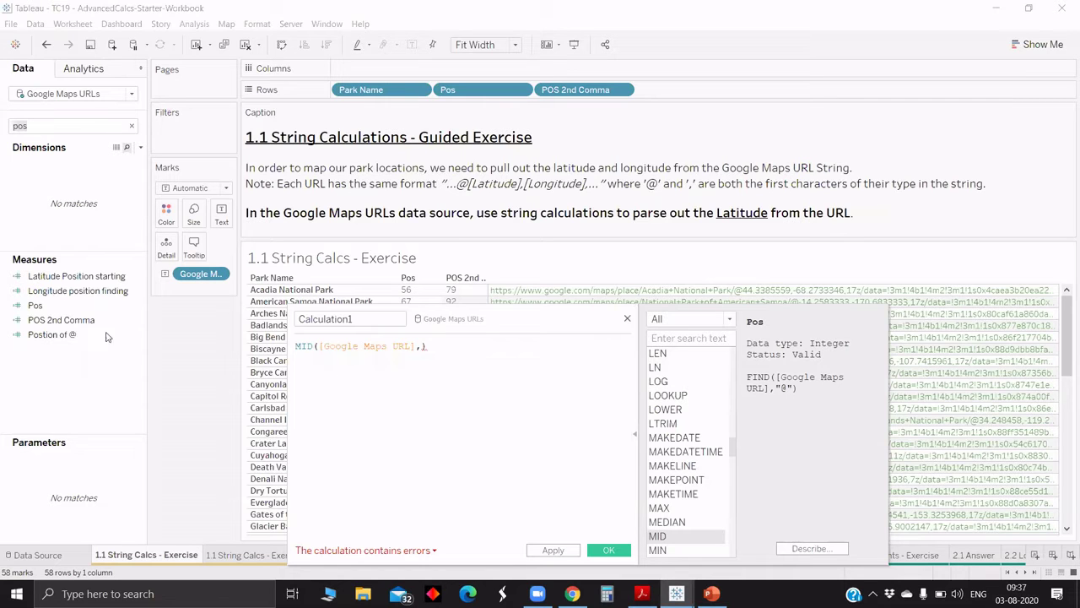
key("Escape")
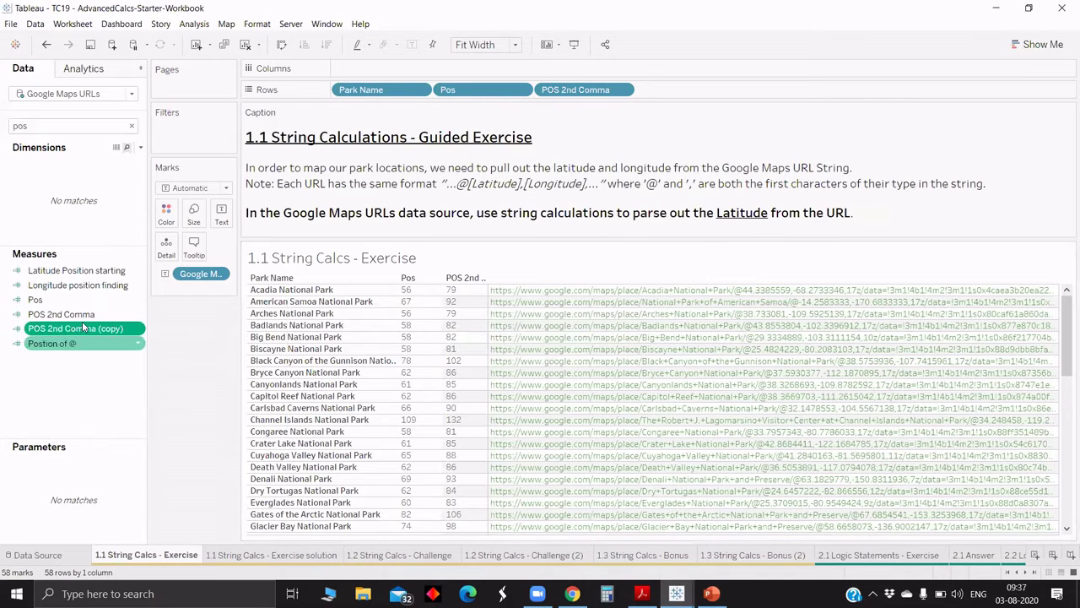
Open the copy of the POS 2nd Comma field for editing and rename it POS 1st Comma
right_click(82, 321)
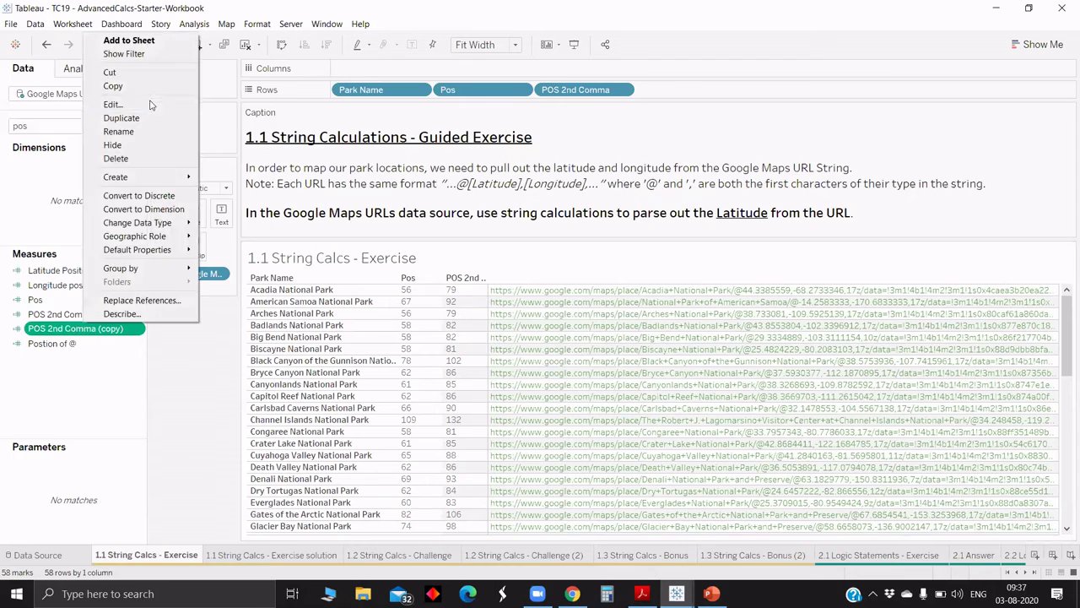
left_click(150, 103)
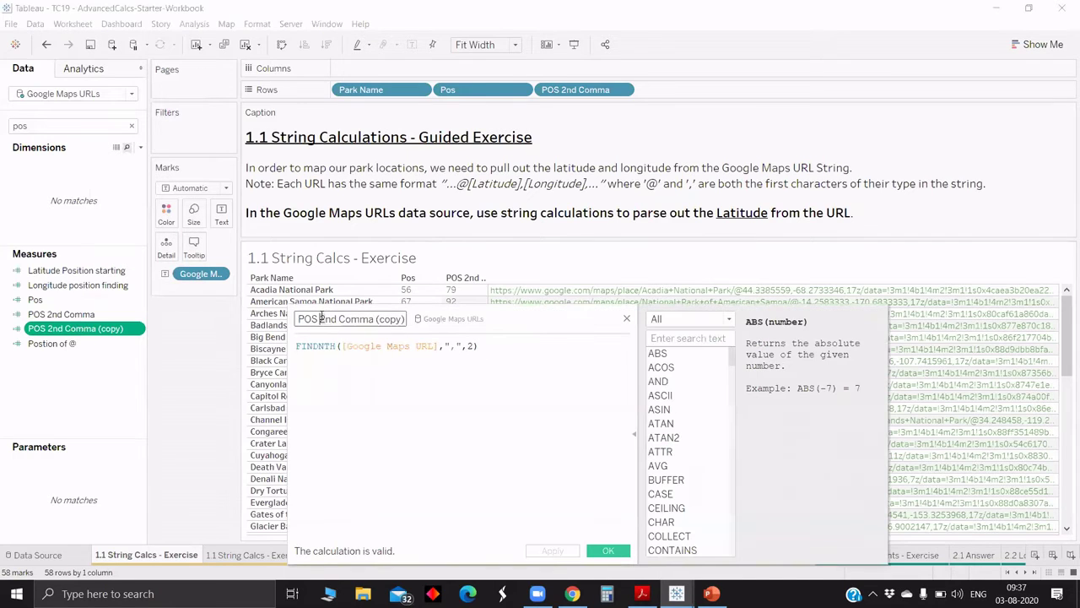
key("BackSpace")
type("1")
key("Delete")
key("Delete")
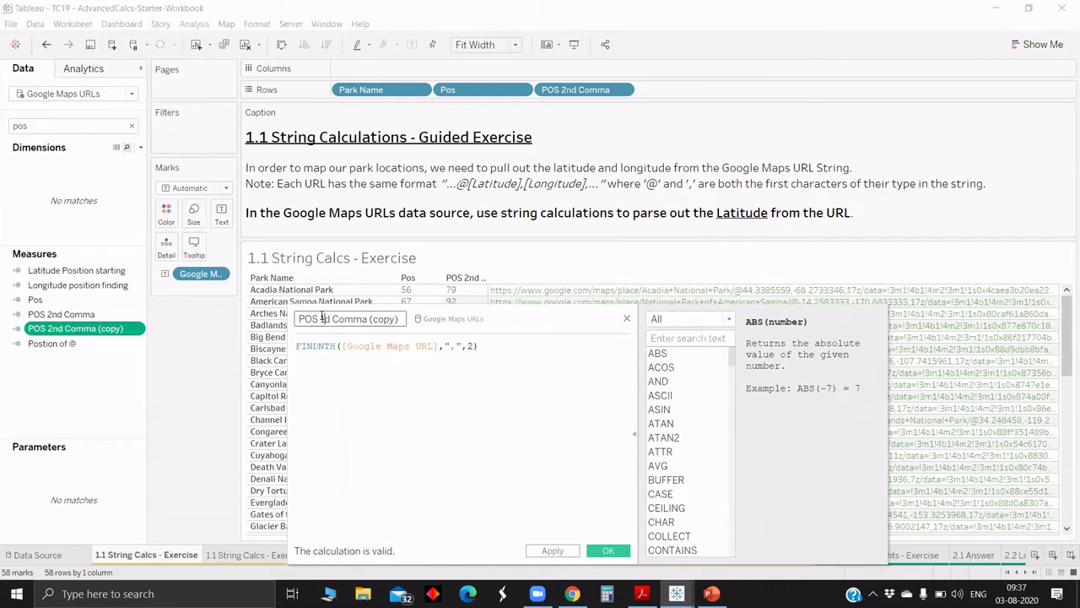
type("st")
Change the POS 1st Comma formula to FIND([Google Maps URL],",") so it locates the first comma
left_click(473, 347)
key("BackSpace")
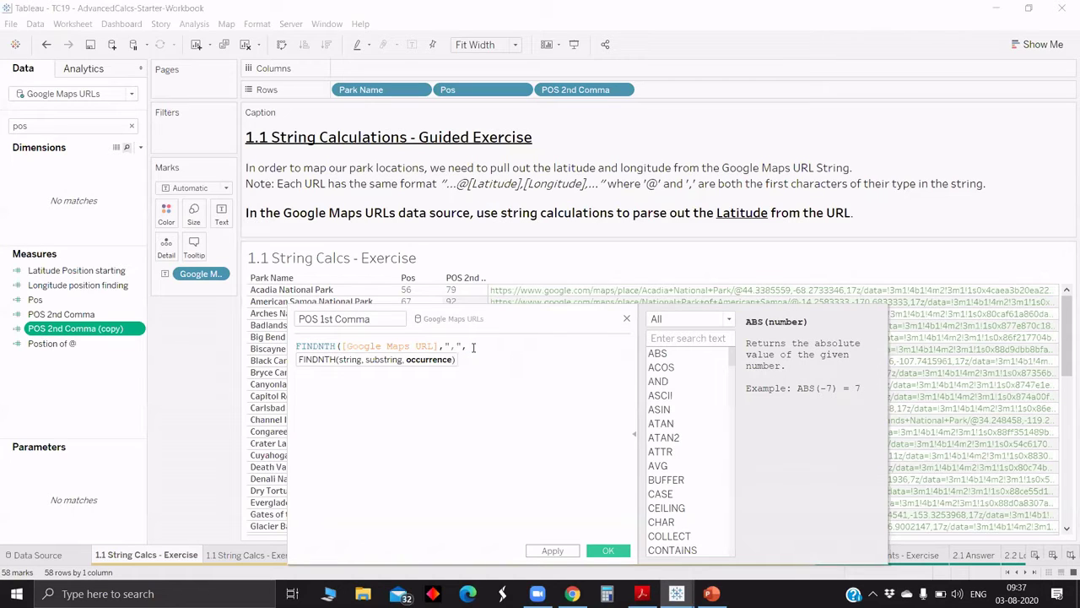
type("1)")
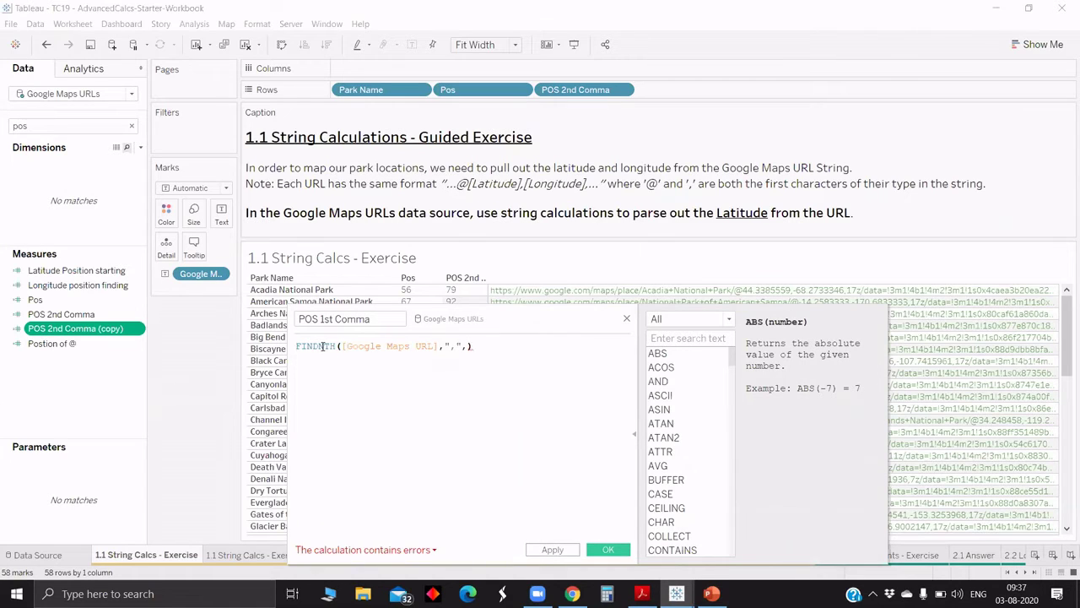
left_click_drag(319, 346, 335, 346)
key("BackSpace")
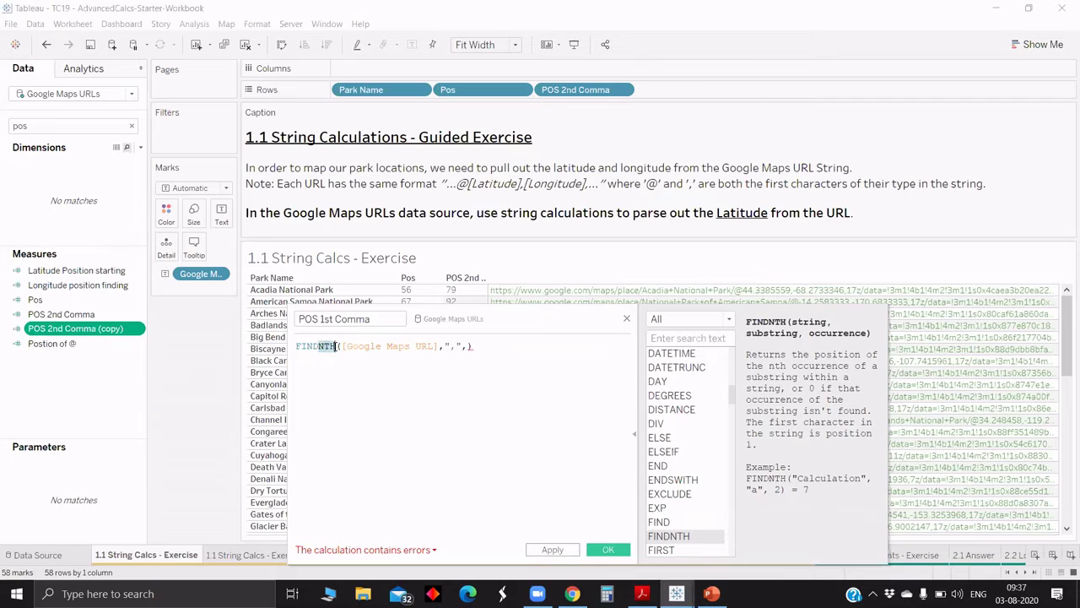
left_click(329, 373)
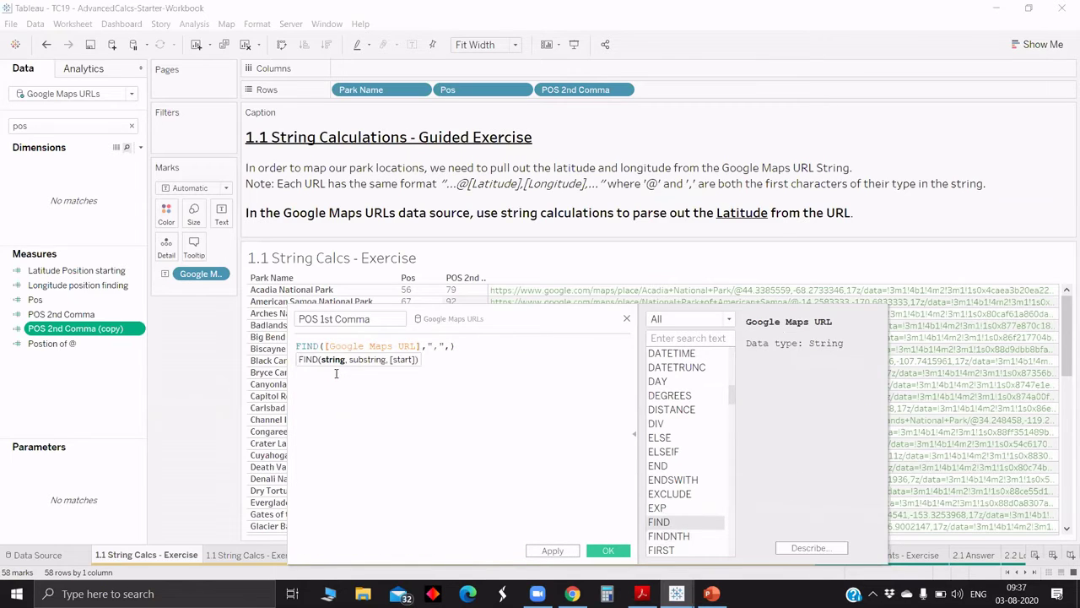
left_click(449, 346)
key("BackSpace")
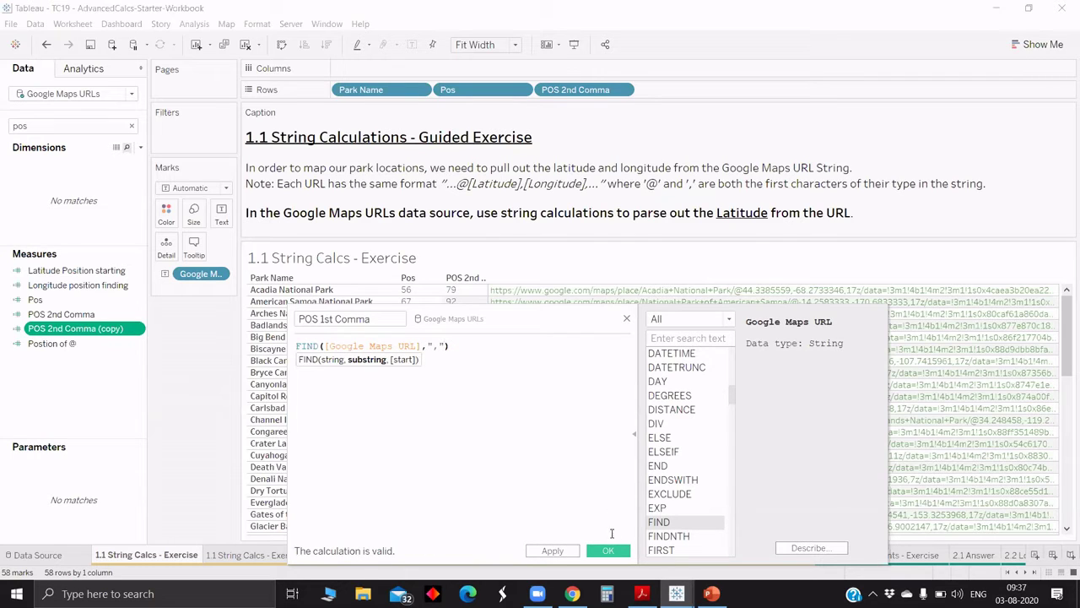
Start a new calculated field with MID, using [Google Maps URL] as the string and [POS 1st Comma]+1 as the start
double_click(110, 157)
left_click(414, 403)
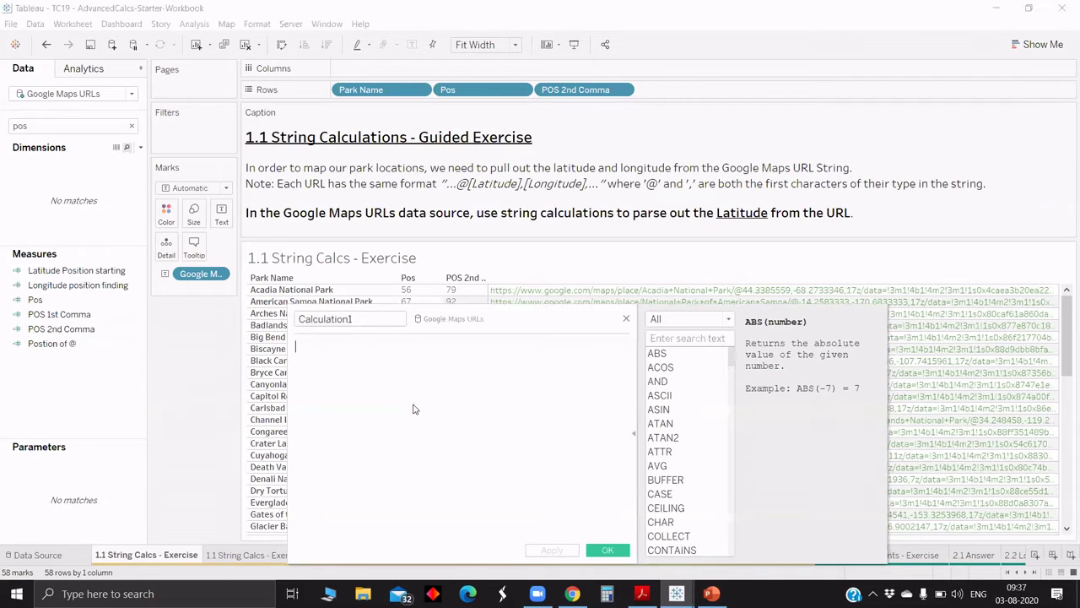
type("mid")
key("Return")
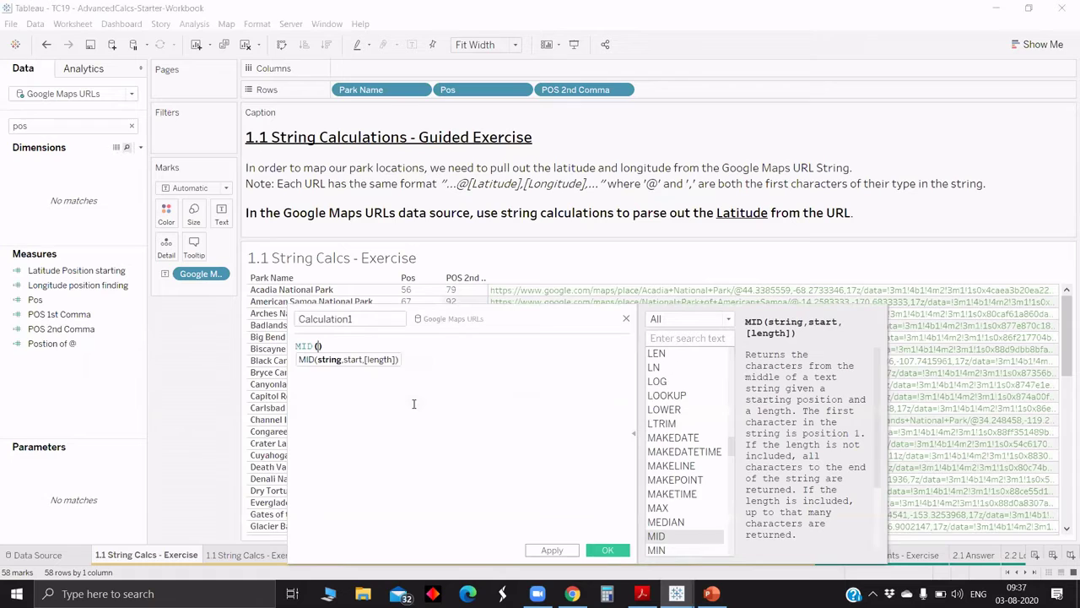
type("goo")
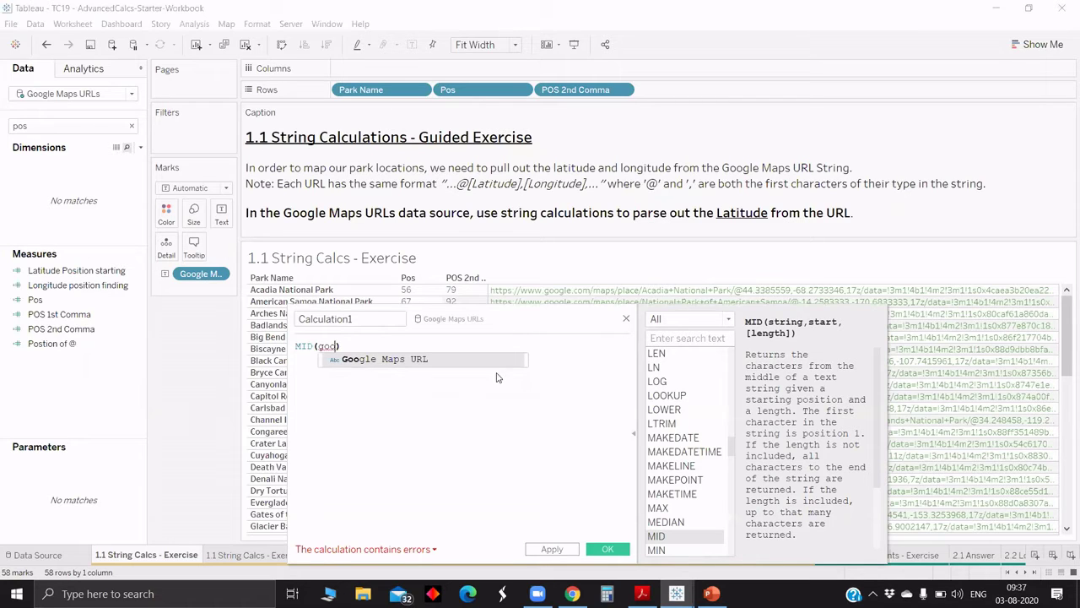
key("Return")
type(",[POS 1st Comma]+1")
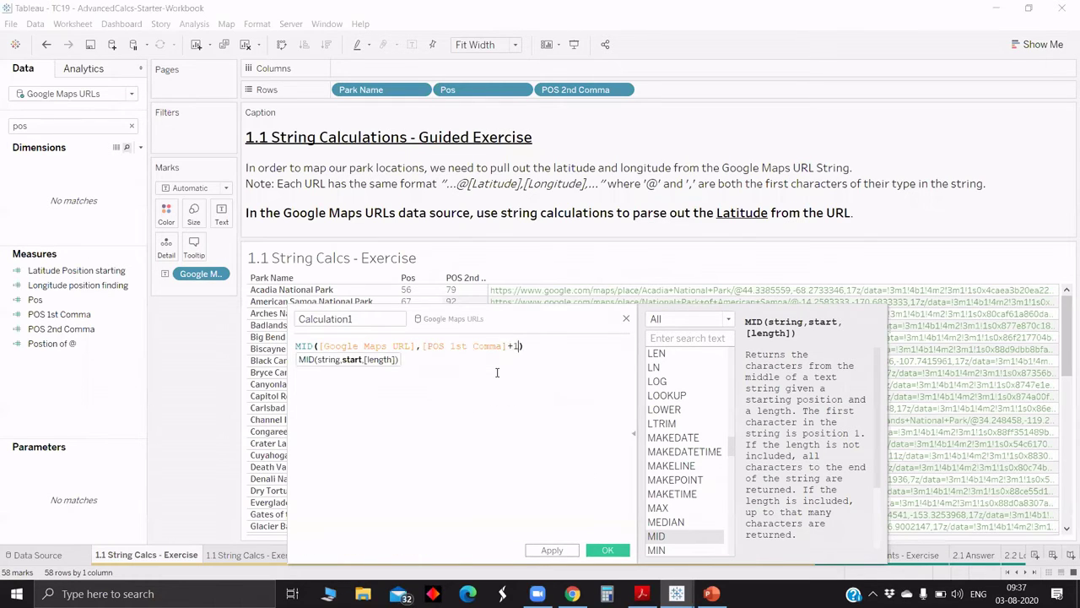
Add [POS 2nd Comma]-[POS 1st Comma] as the length argument of the MID formula
type(",")
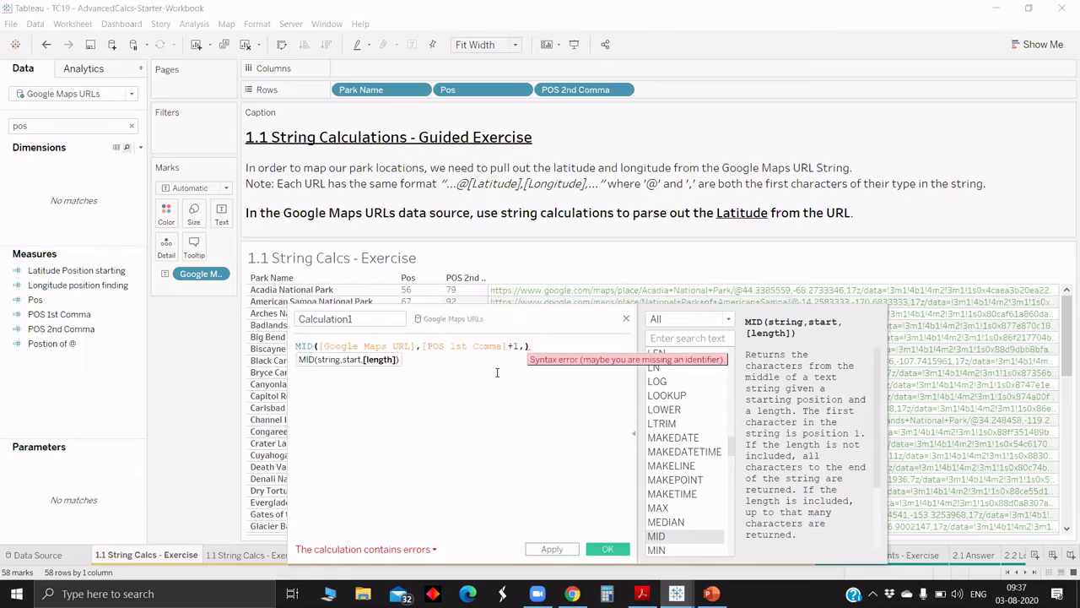
type("po")
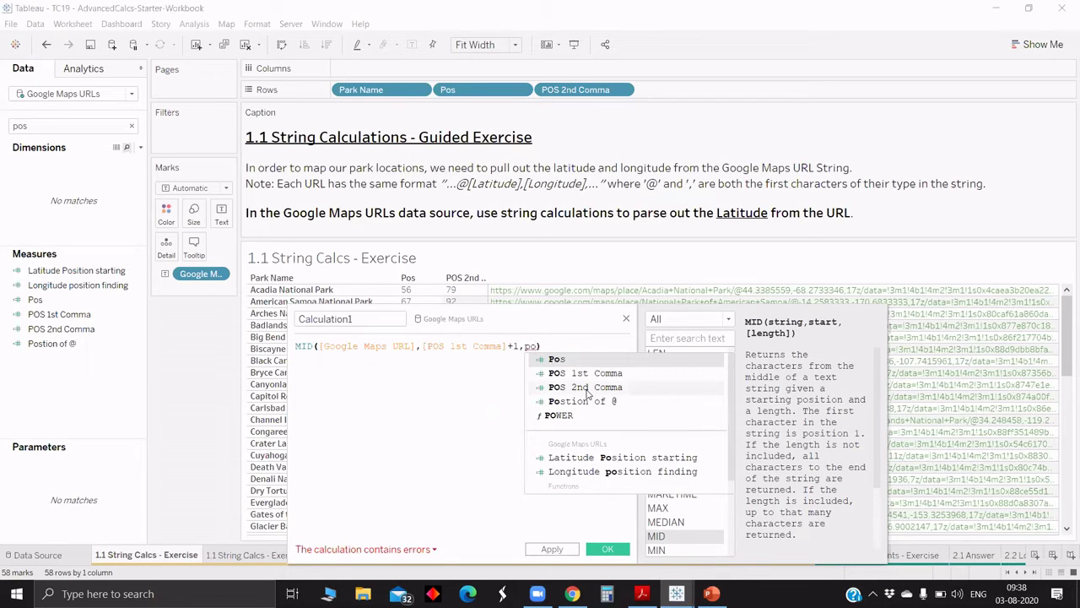
double_click(580, 387)
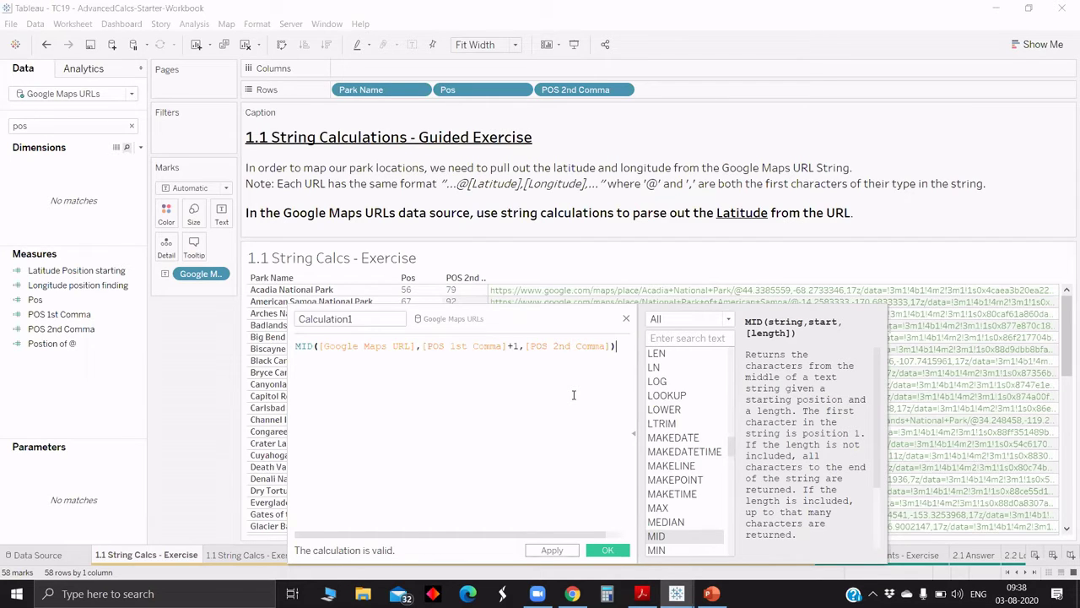
key("Left")
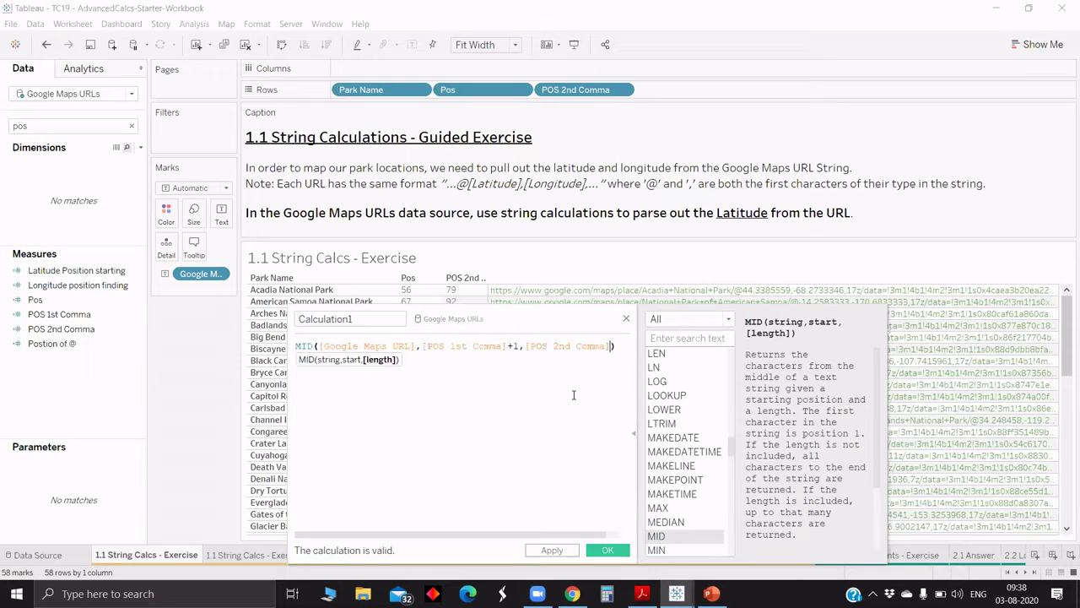
type("-")
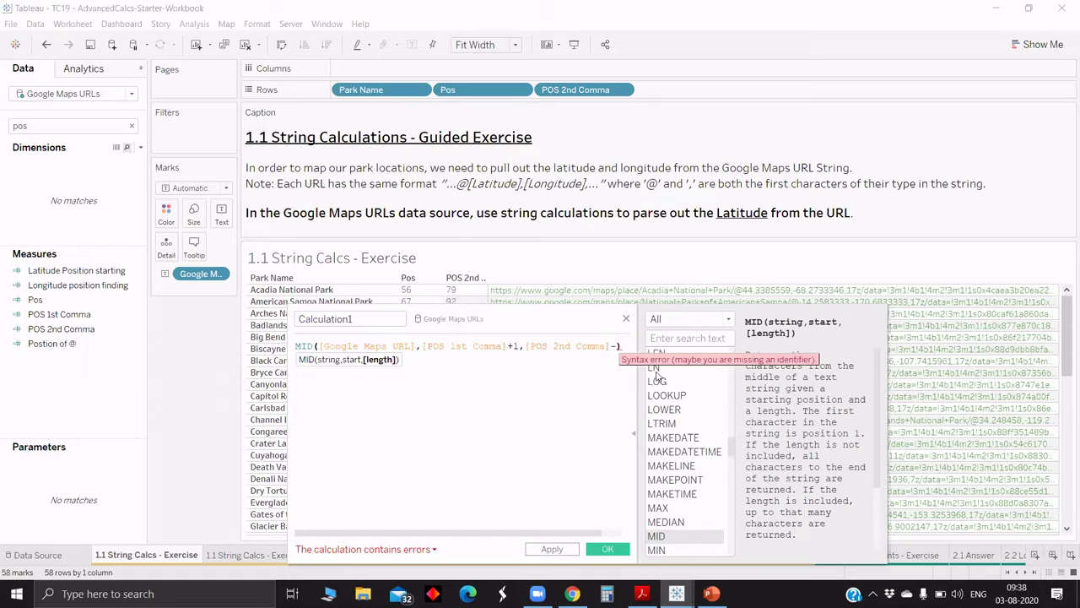
type("[POS 1st Comma]")
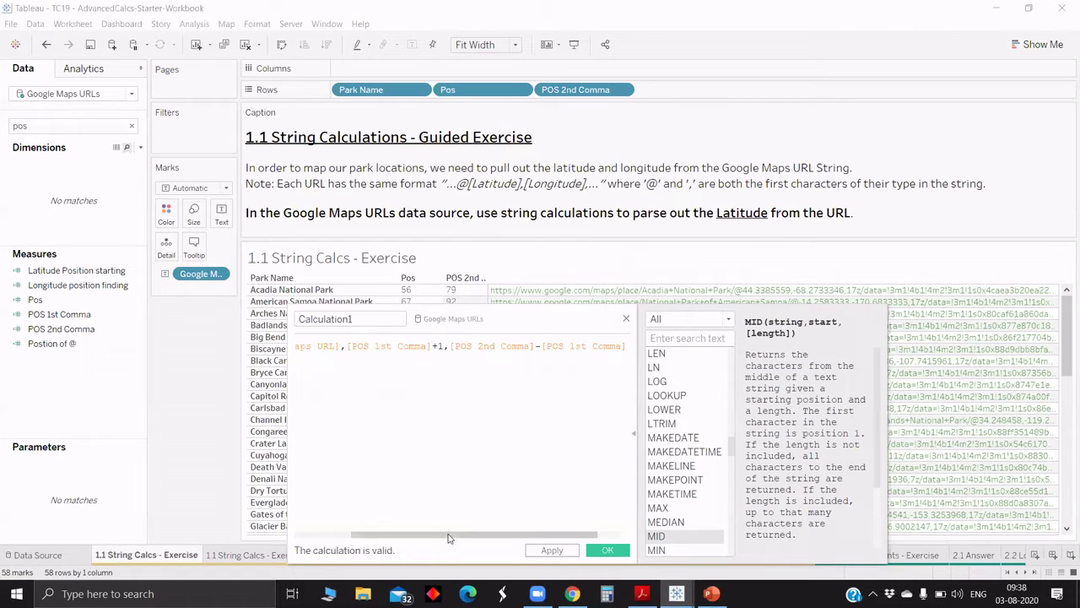
Enclose the MID length argument in parentheses and subtract 1, giving ([POS 2nd Comma]-[POS 1st Comma]-1)
left_click_drag(448, 534, 491, 538)
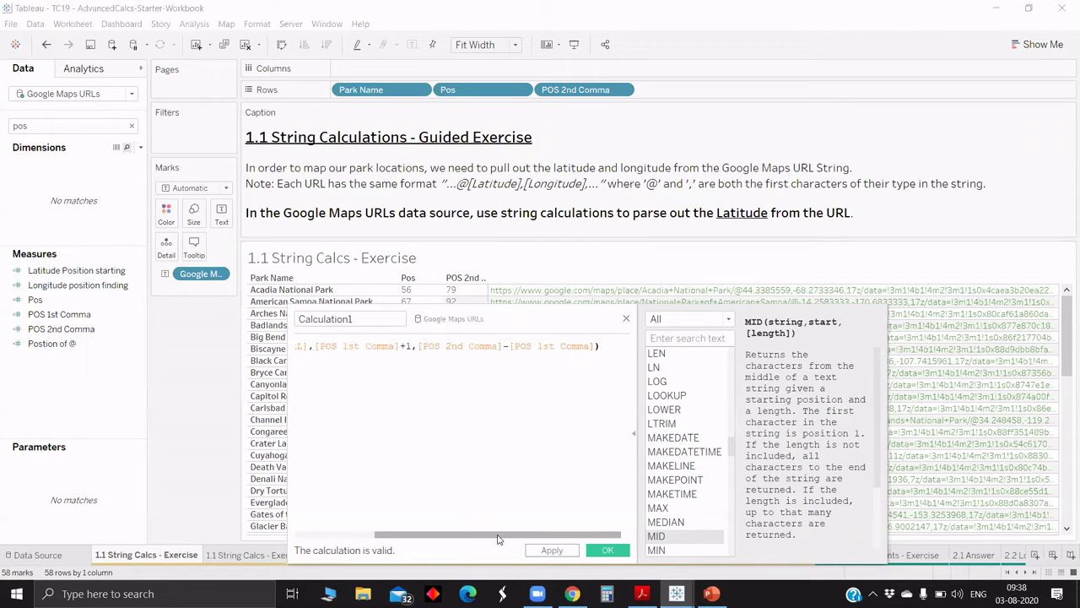
left_click(419, 347)
type("(")
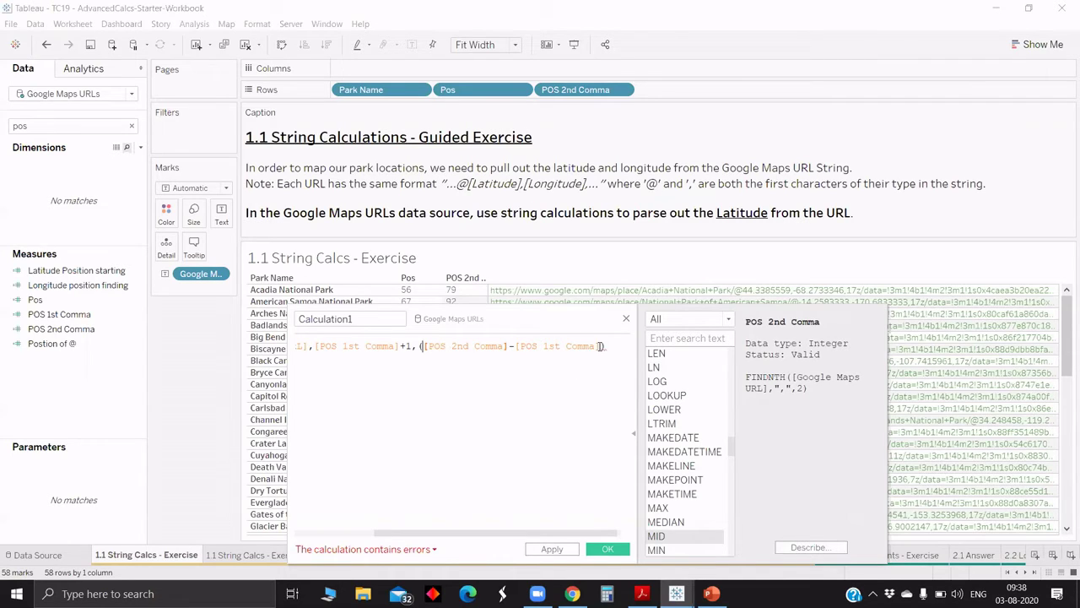
type("-")
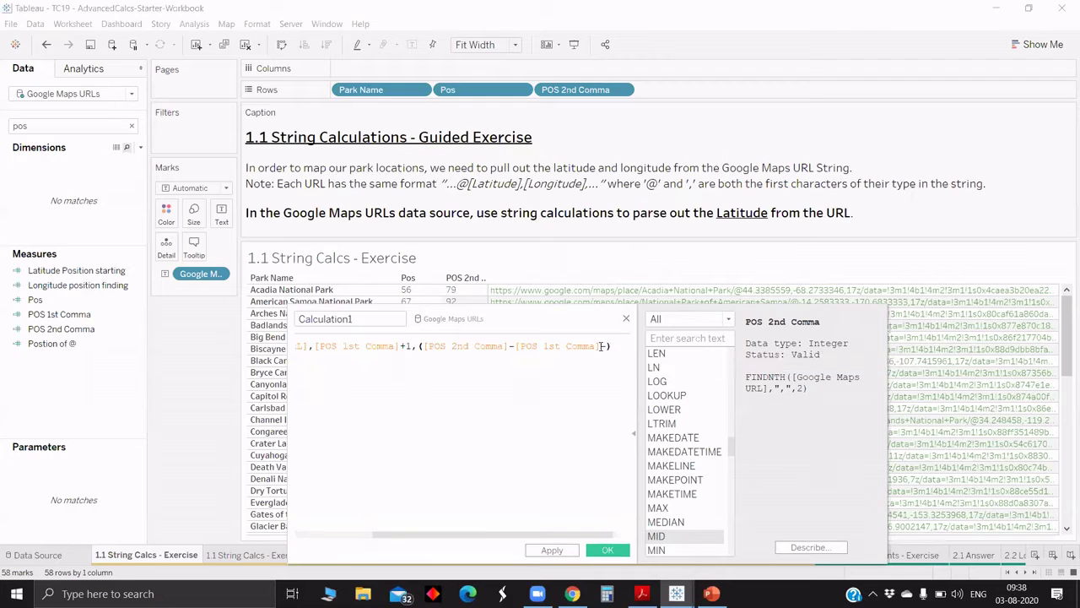
type("1")
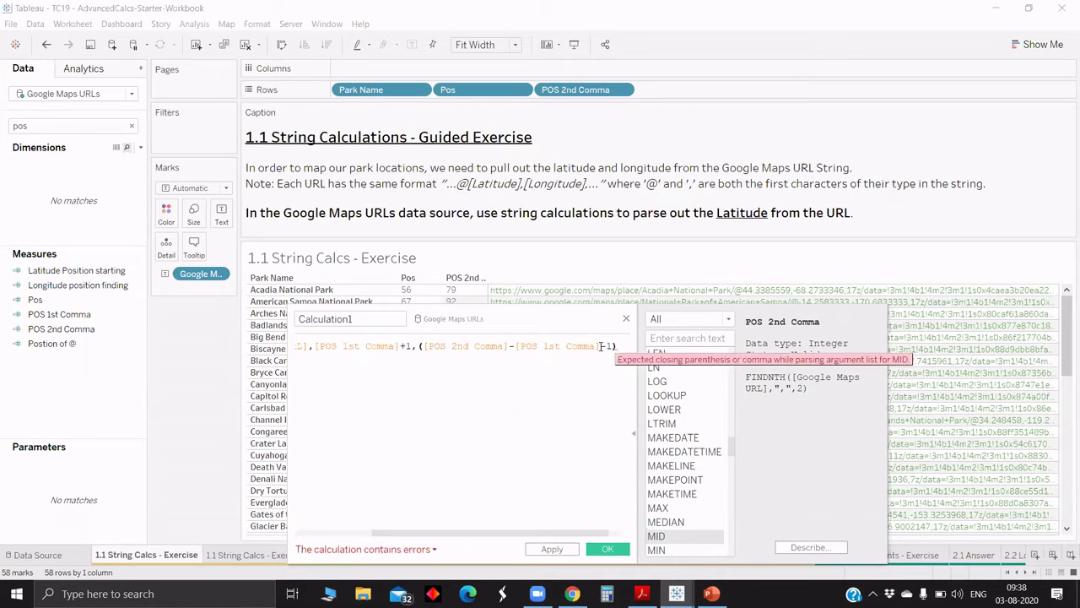
type(")")
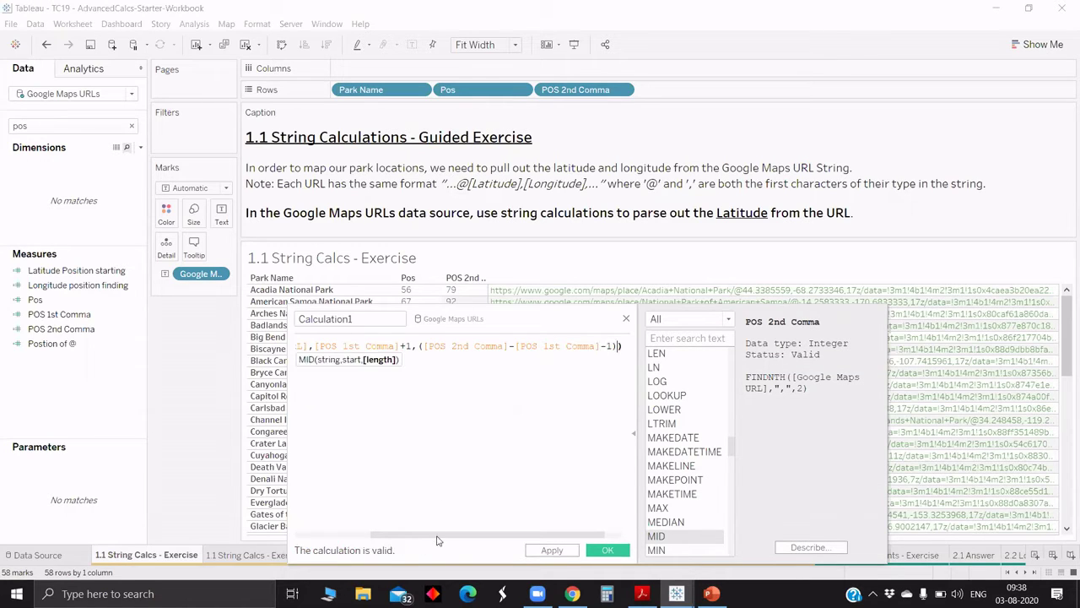
left_click_drag(370, 529, 275, 514)
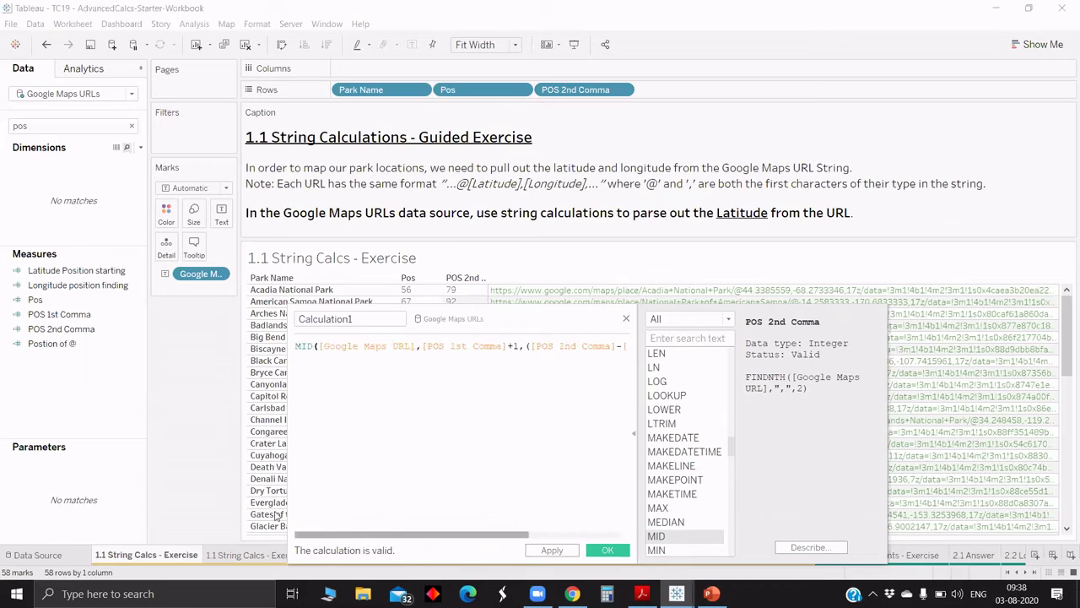
Name the MID calculated field Longitude C and save it
left_click(365, 321)
left_click(364, 321)
key("ctrl+a")
type("Longitu")
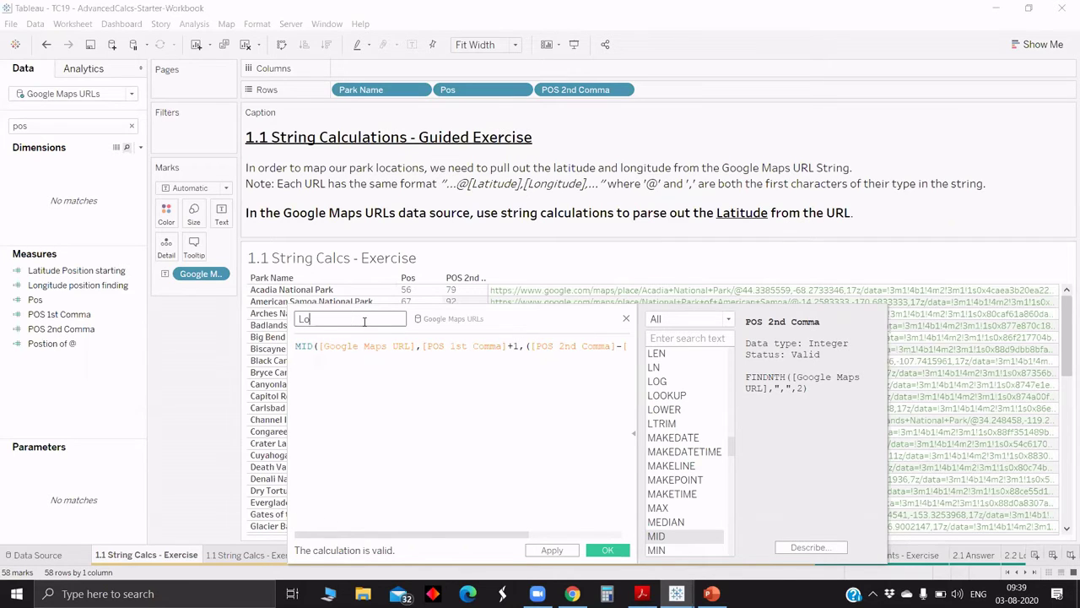
type("de")
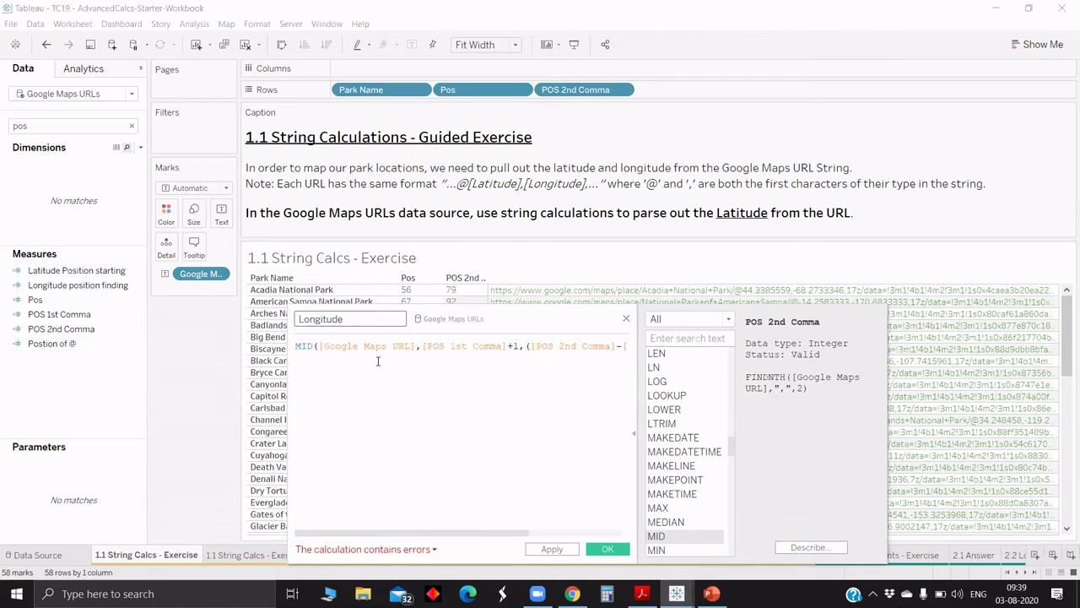
type(" C")
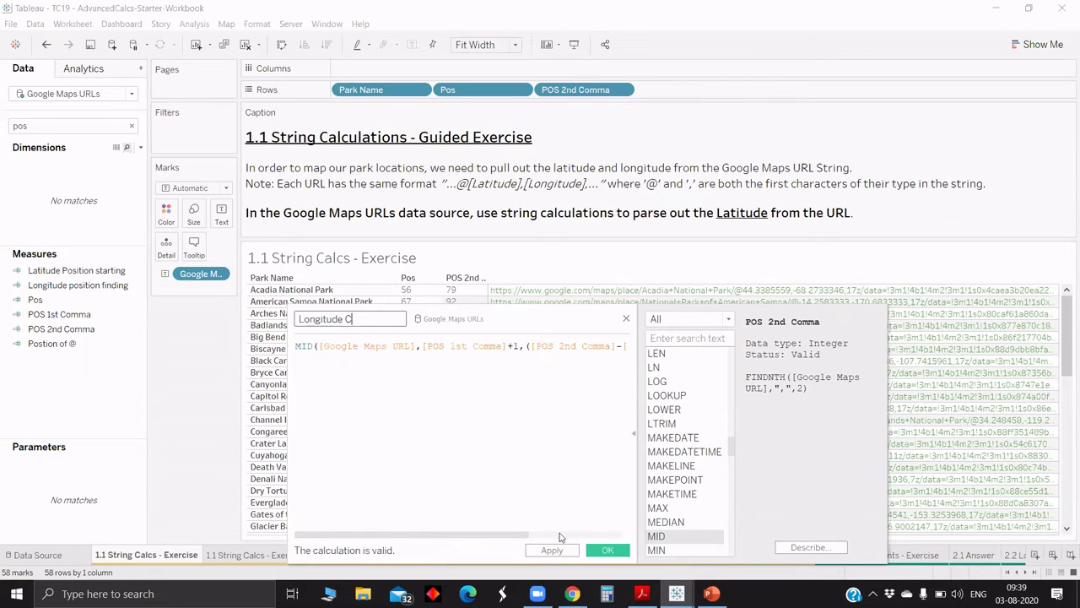
left_click(614, 552)
Search the fields for "Long", add Longitude C to Rows, and remove Pos and POS 2nd Comma from Rows
double_click(38, 127)
type("Long")
left_click_drag(50, 179, 663, 91)
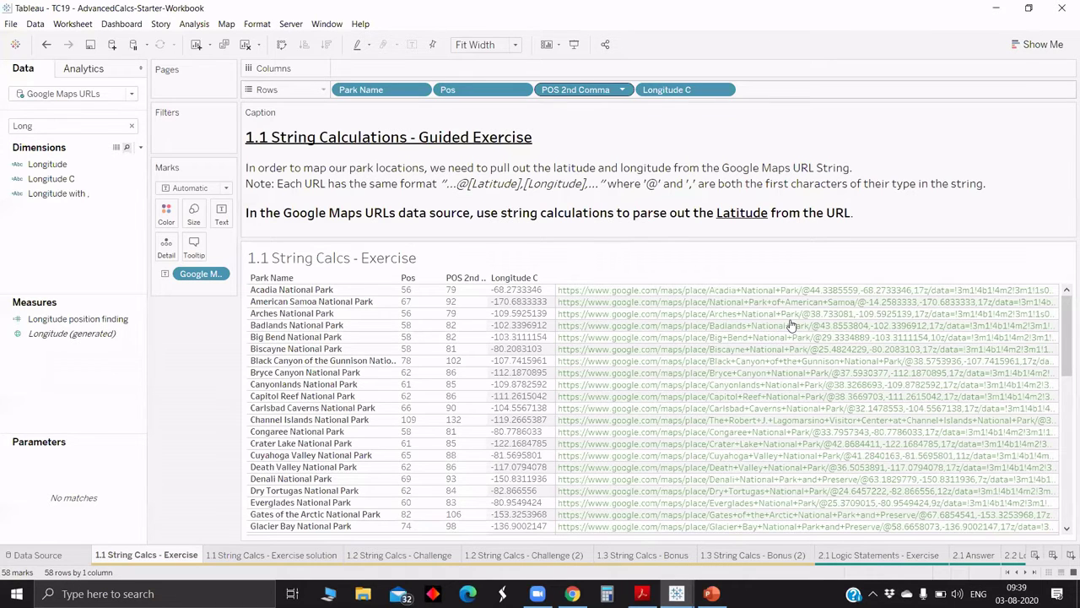
left_click_drag(578, 89, 791, 325)
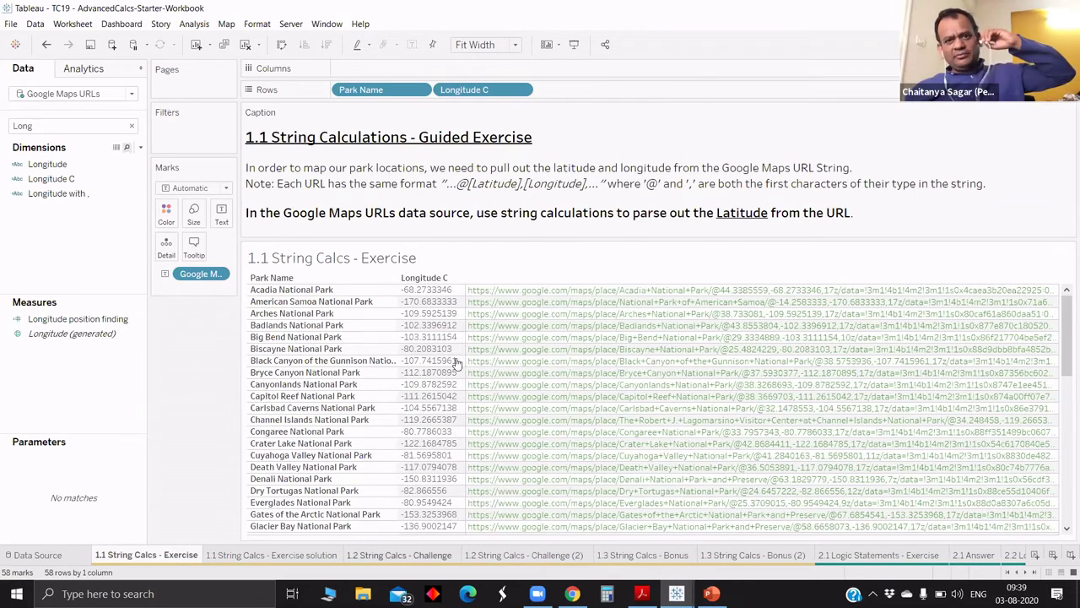
Switch to the 1.2 String Calcs - Challenge sheet and start a new calculated field with MID, moving its editor off the URLs
key("ctrl+Tab")
key("ctrl+Tab")
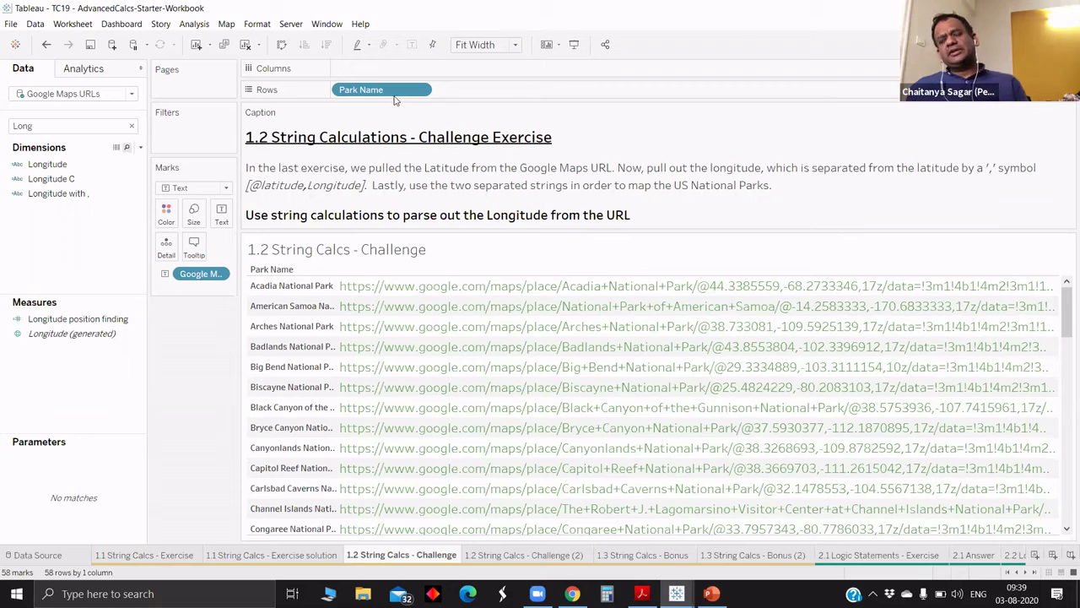
left_click(140, 150)
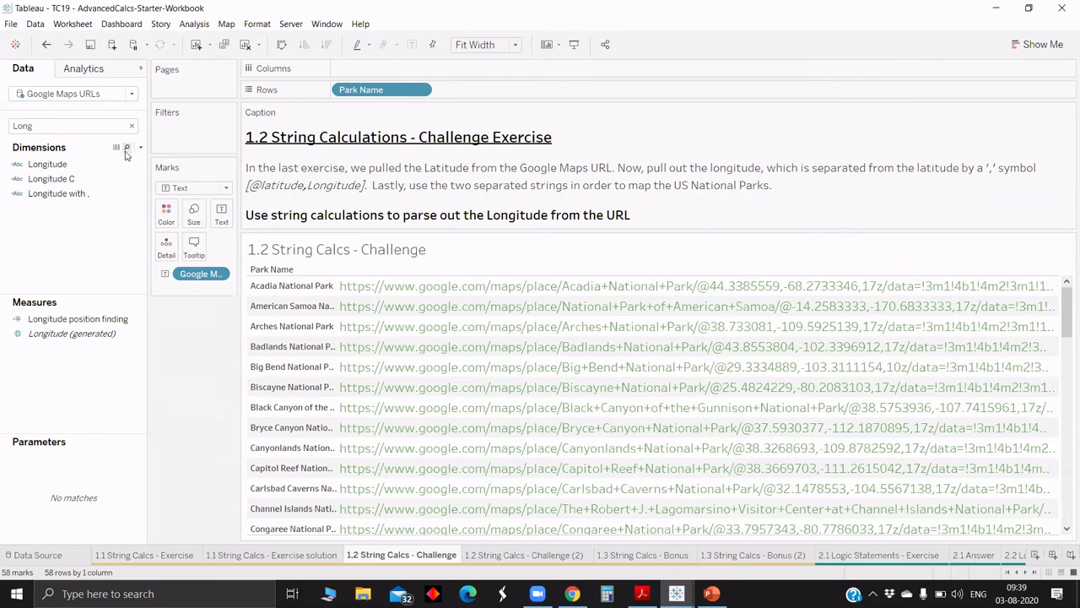
left_click(107, 162)
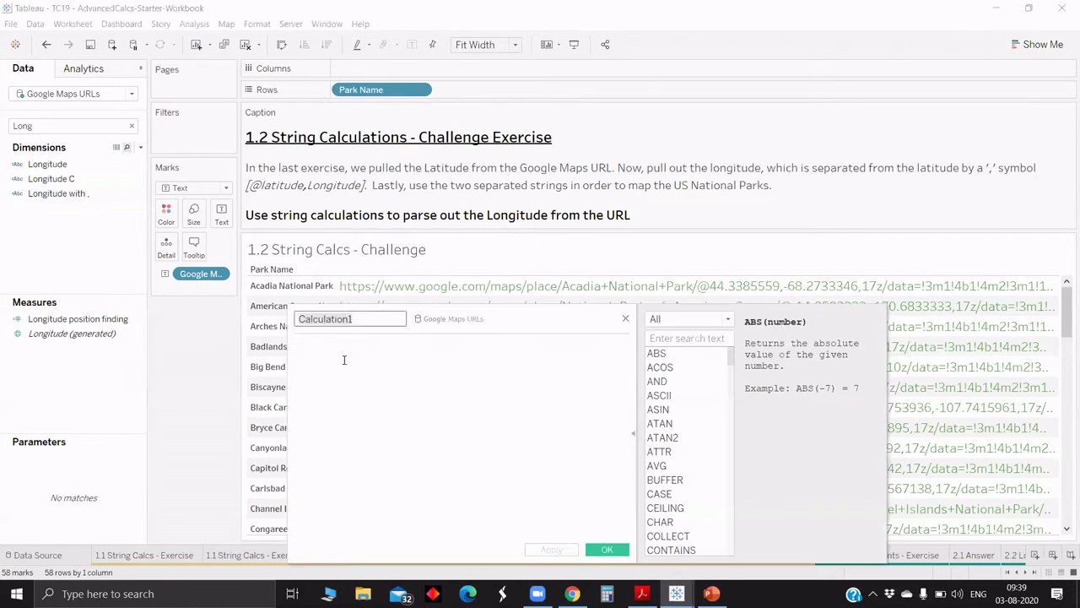
type("mid")
key("Return")
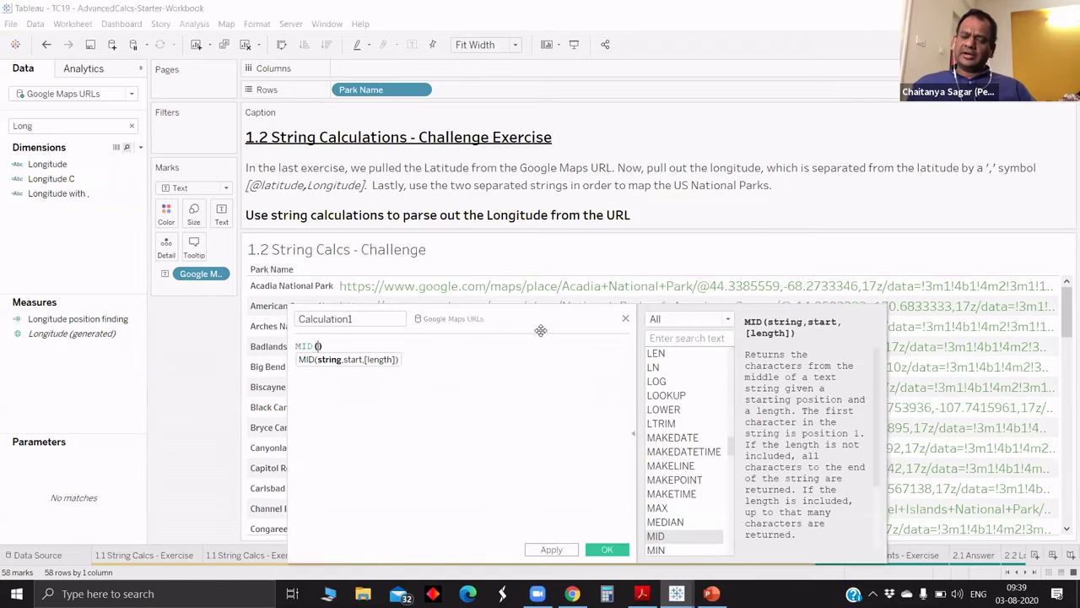
left_click_drag(506, 321, 414, 301)
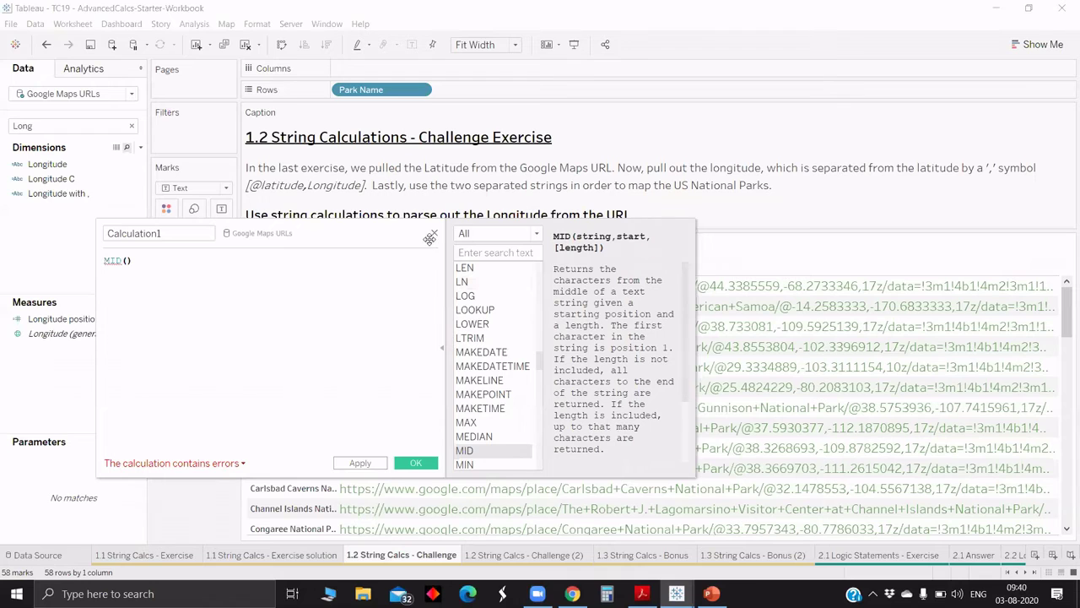
Replace the draft MID formula with INT([Latitude C])
left_click_drag(134, 262, 20, 264)
type("int'")
key("Return")
key("BackSpace")
key("BackSpace")
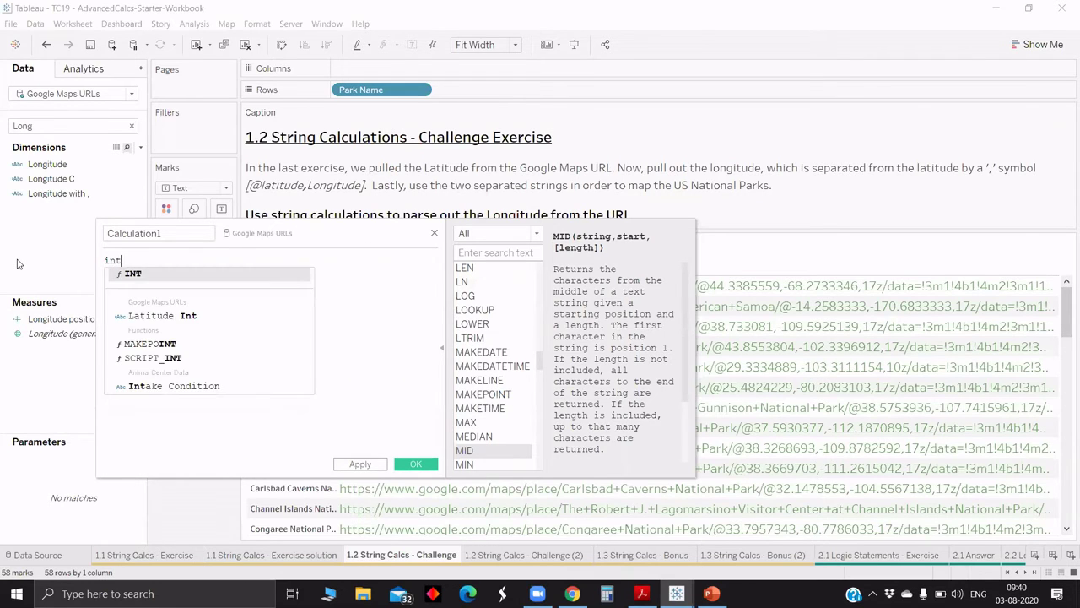
key("Return")
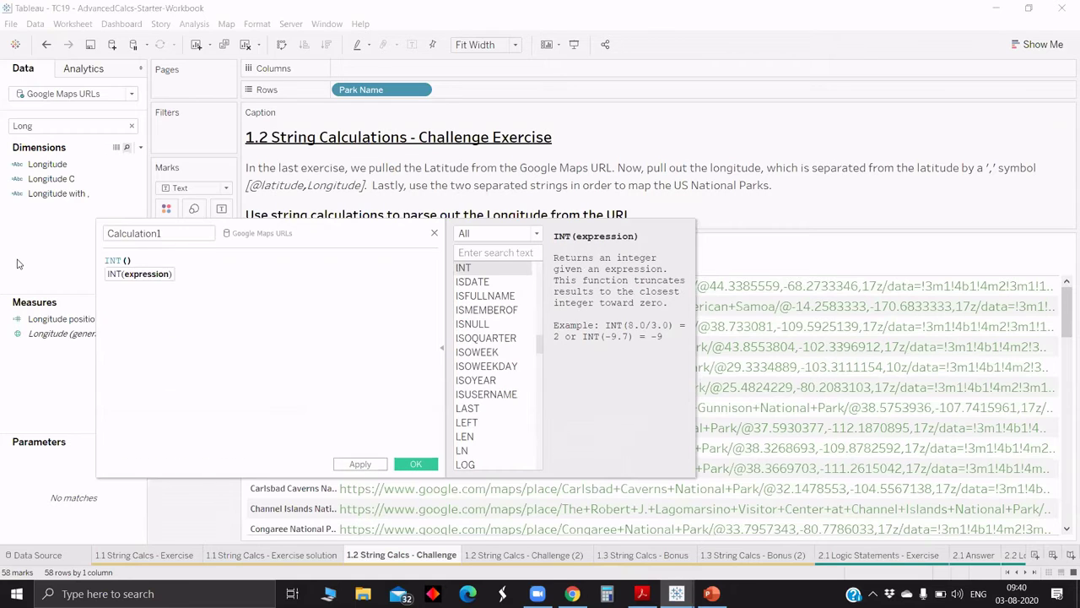
type("lat")
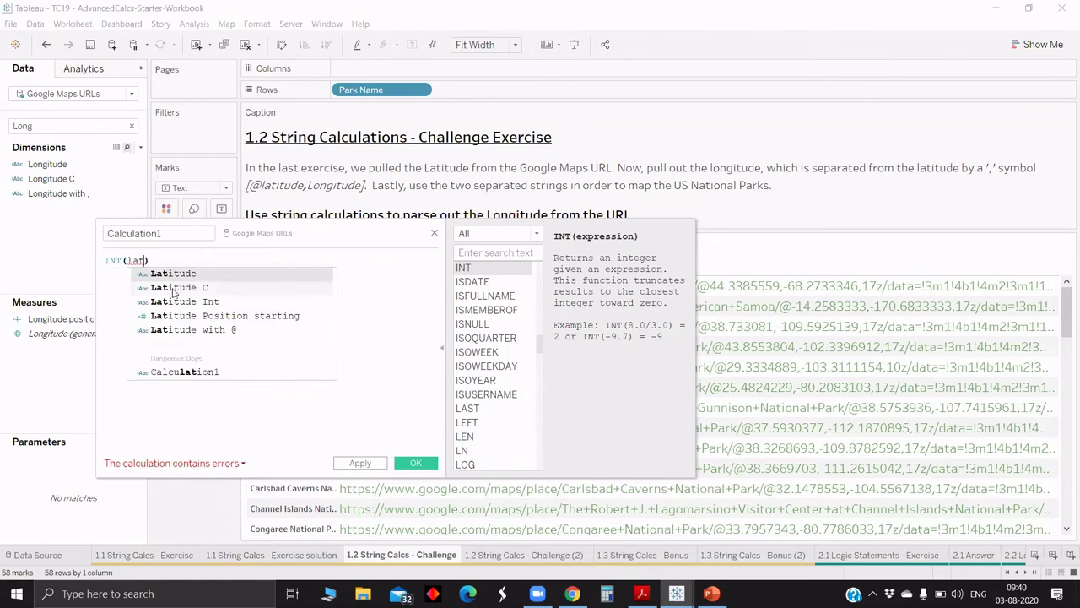
left_click(174, 288)
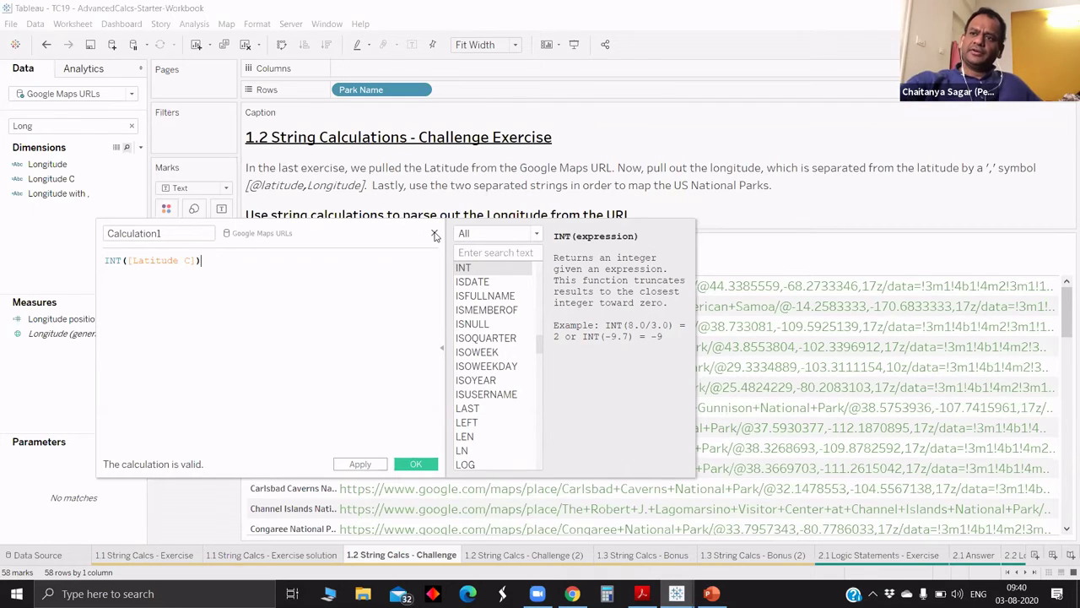
Search the function reference for MID to read its syntax, and close the calculation editor without saving
left_click(484, 252)
type("M")
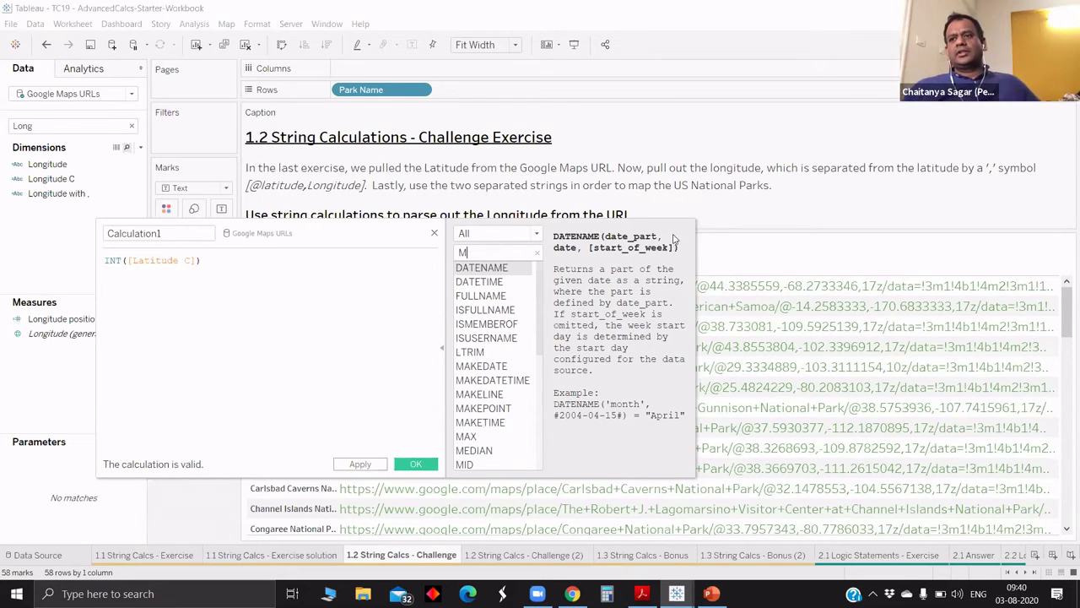
type("Id")
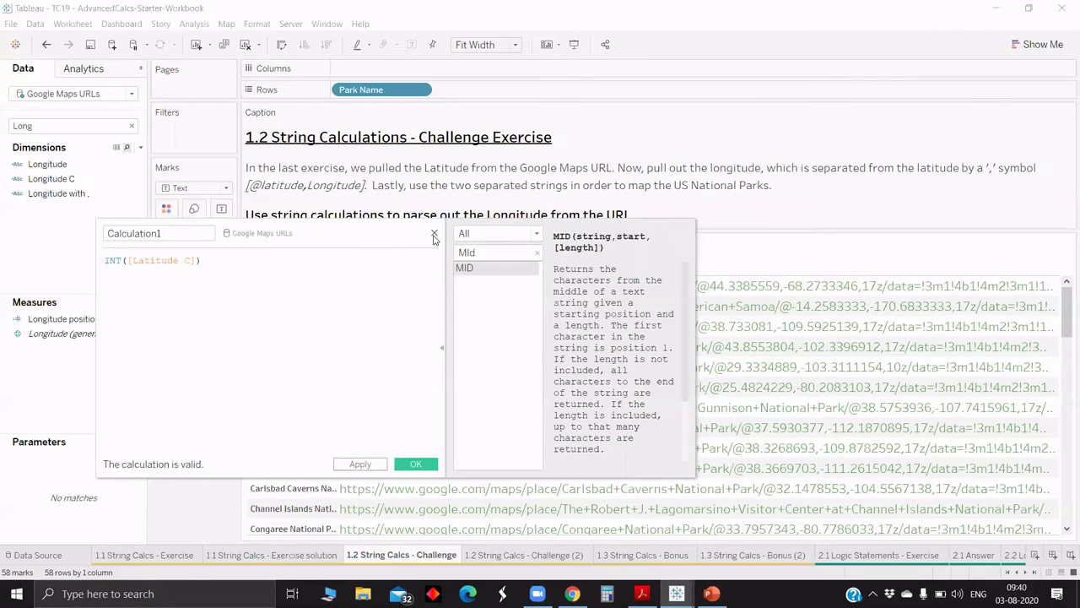
left_click(434, 234)
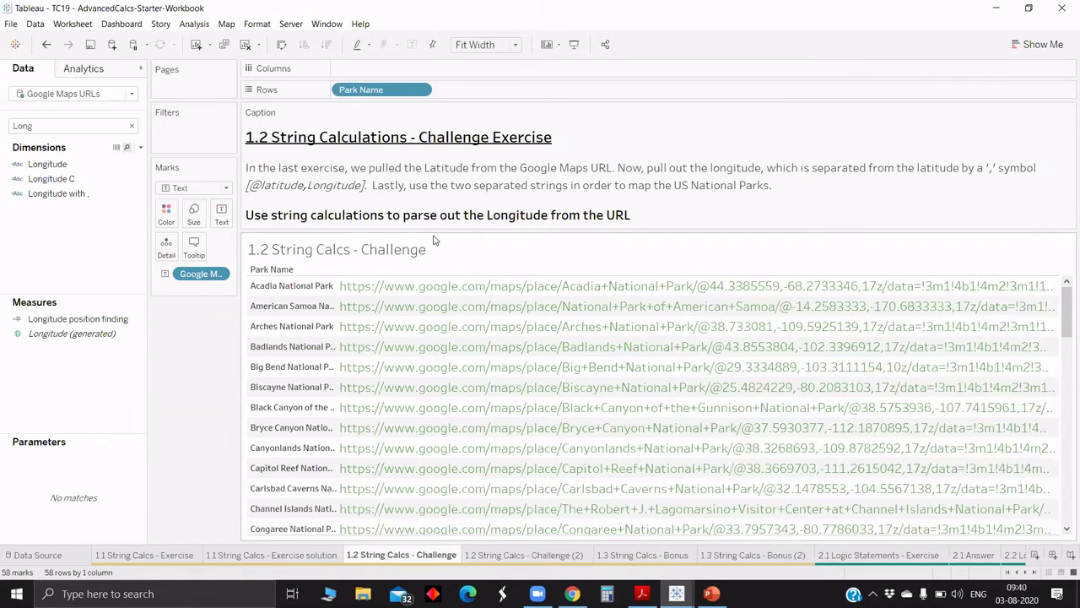
Switch to the 1.3 String Calcs - Bonus sheet and clear the "Long" field search
mouse_move(512, 310)
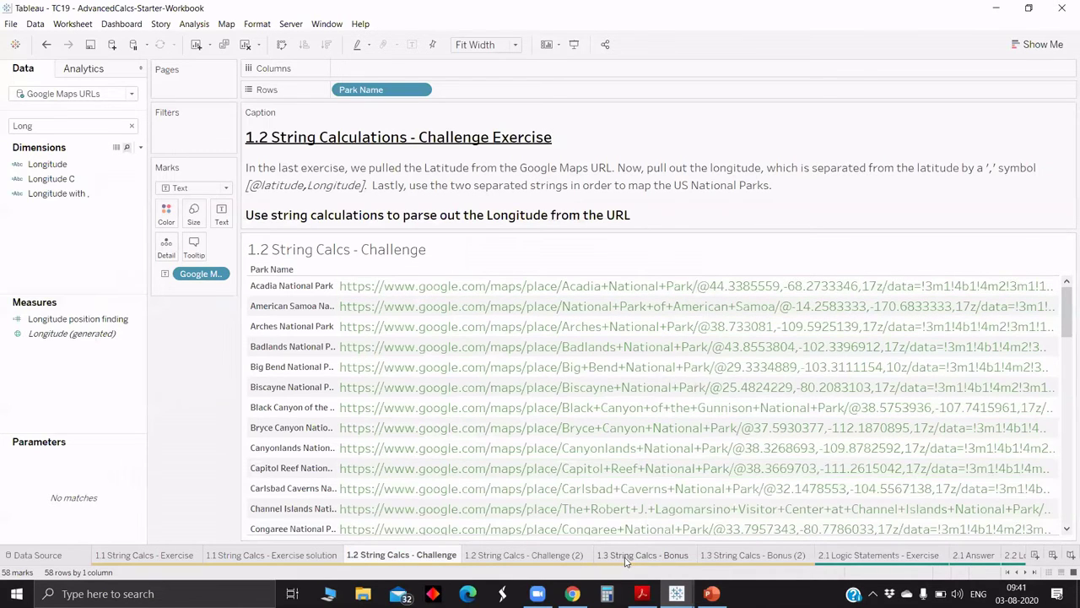
mouse_move(626, 558)
left_click(627, 555)
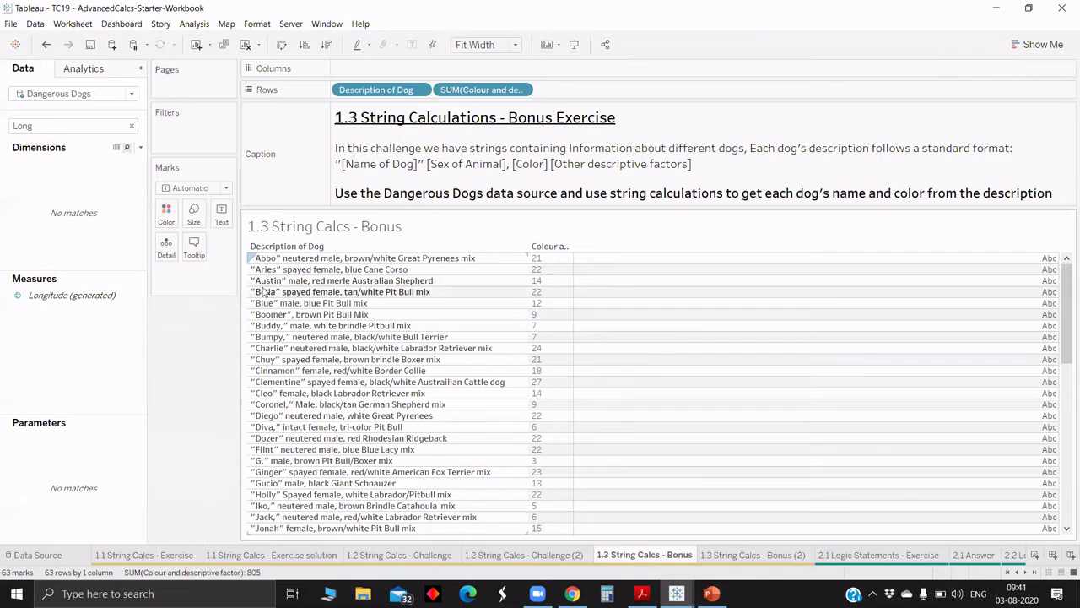
left_click(55, 126)
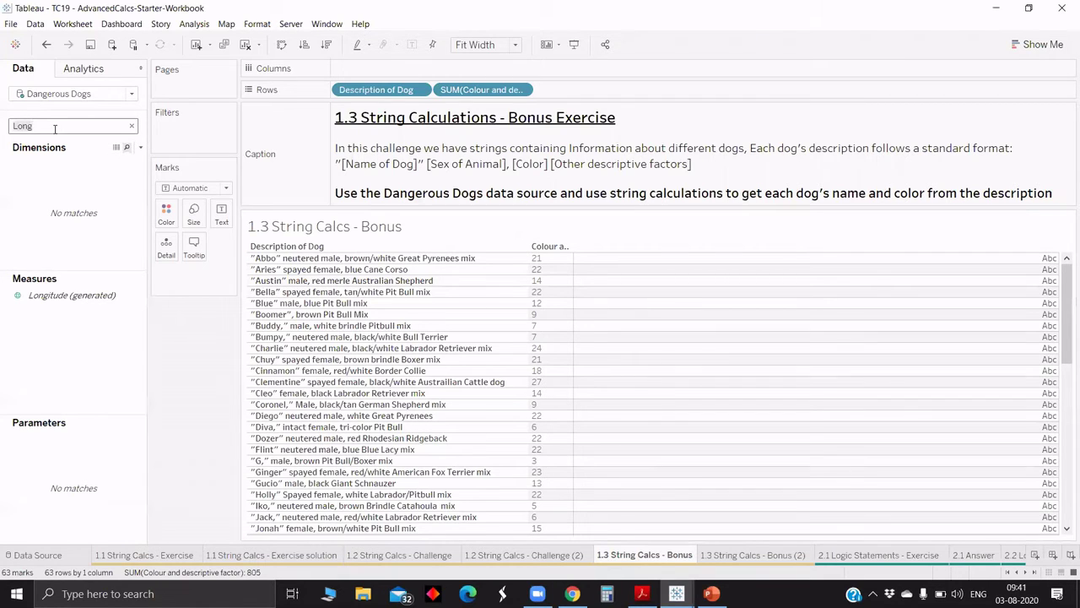
key("Escape")
Create a calculated field in Dangerous Dogs with the formula FINDNTH([Description of Dog],'"',2)
left_click(141, 148)
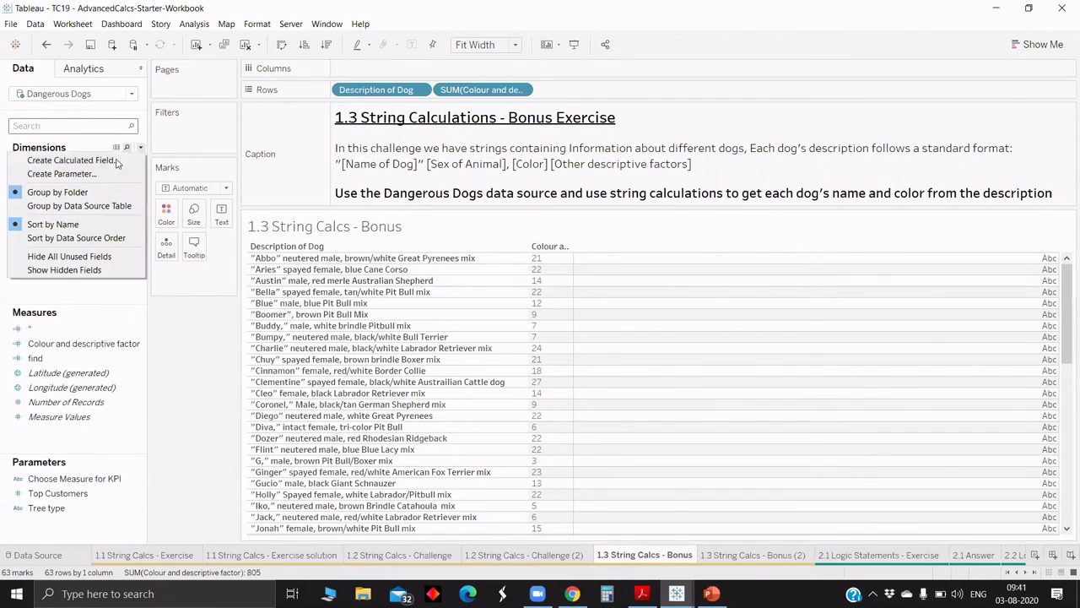
left_click(71, 160)
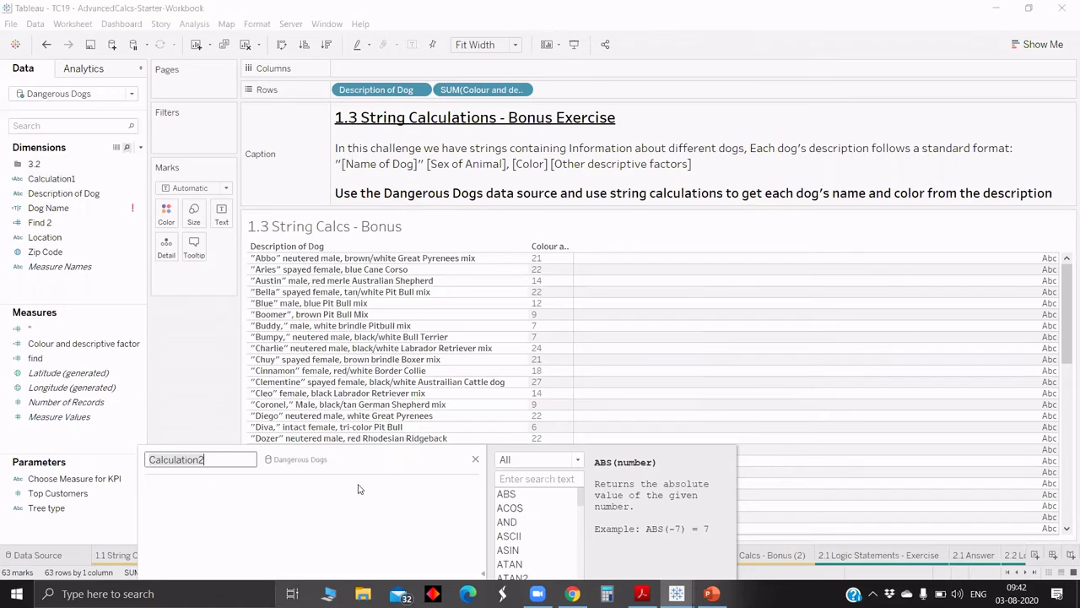
left_click_drag(369, 451, 384, 346)
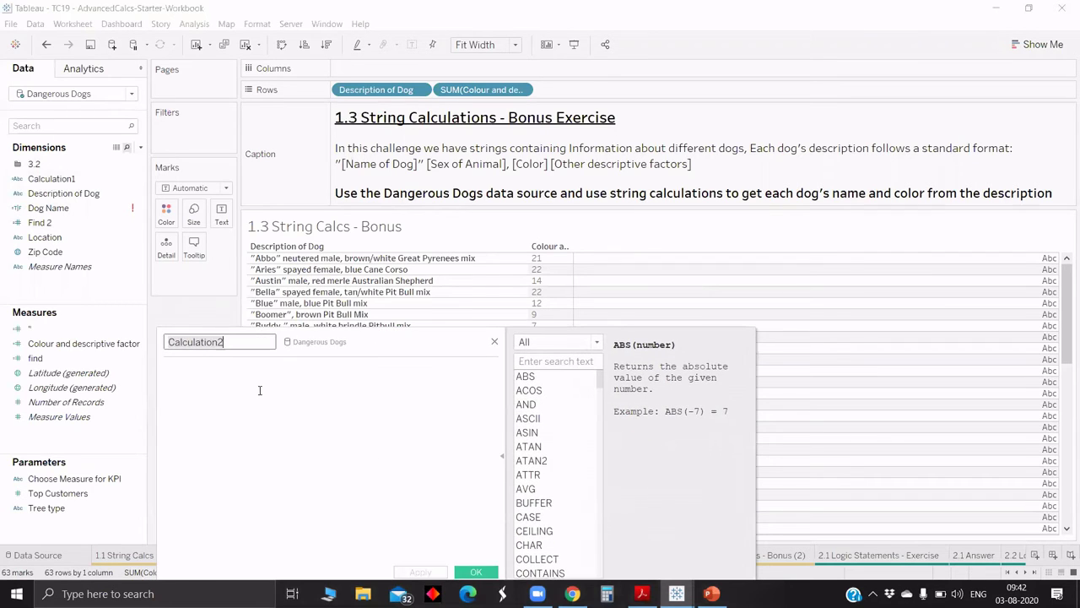
left_click(260, 390)
type("find")
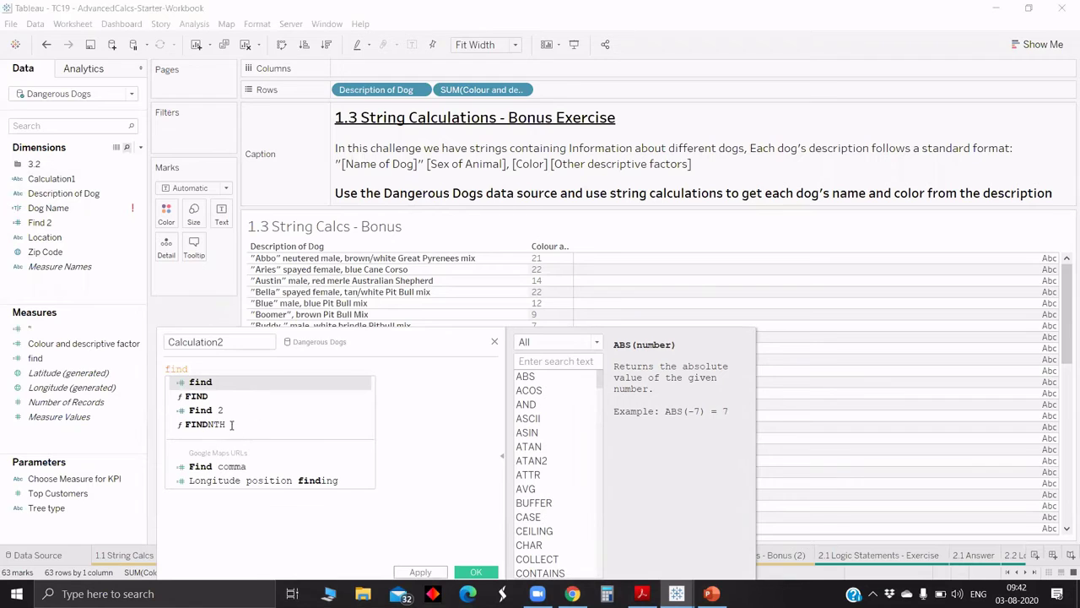
left_click(227, 423)
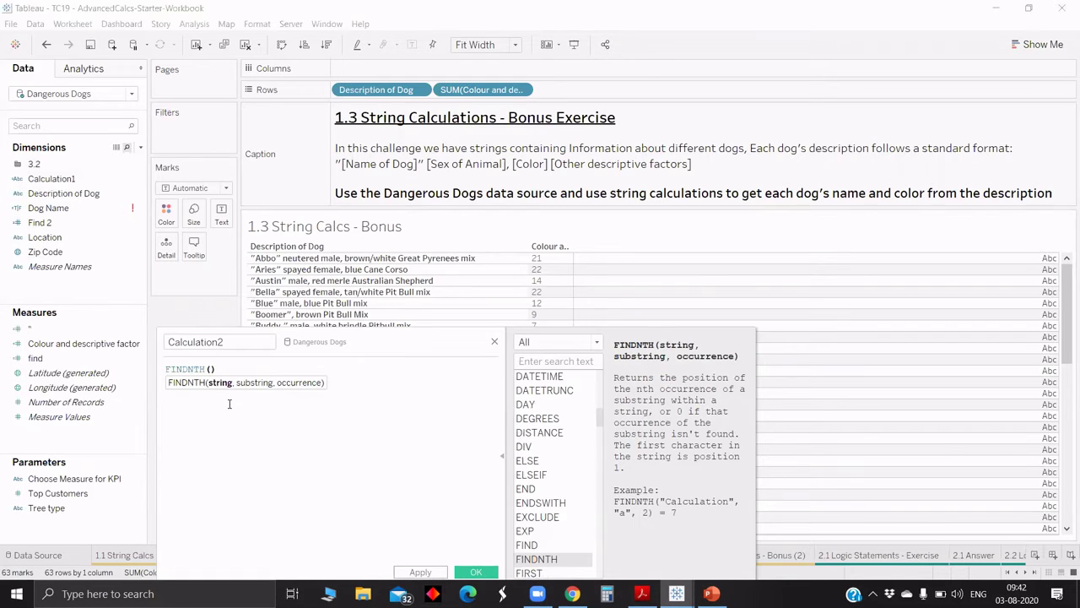
type("des")
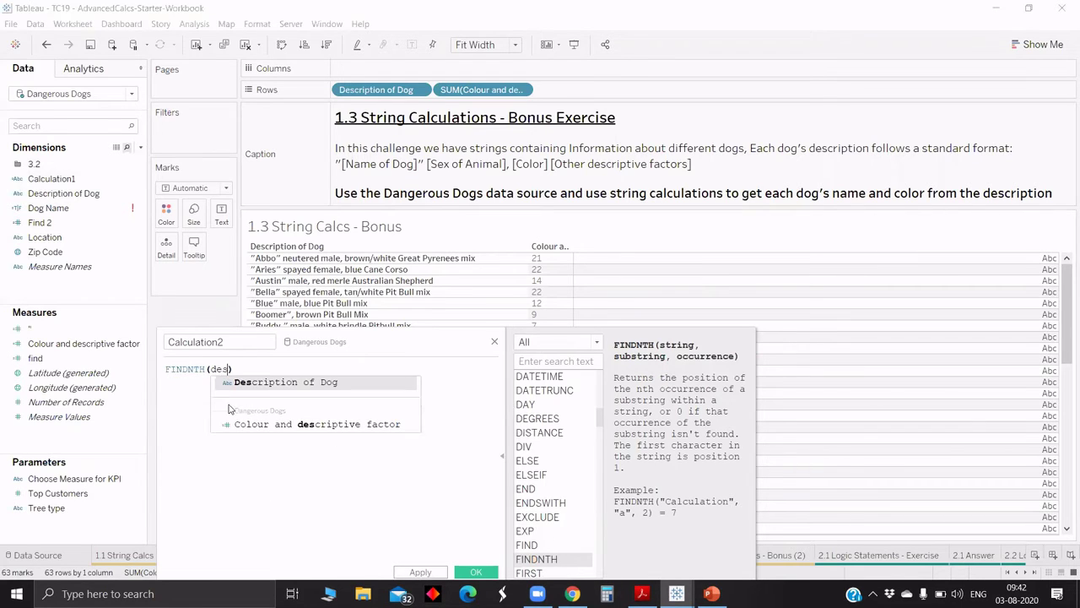
left_click(271, 383)
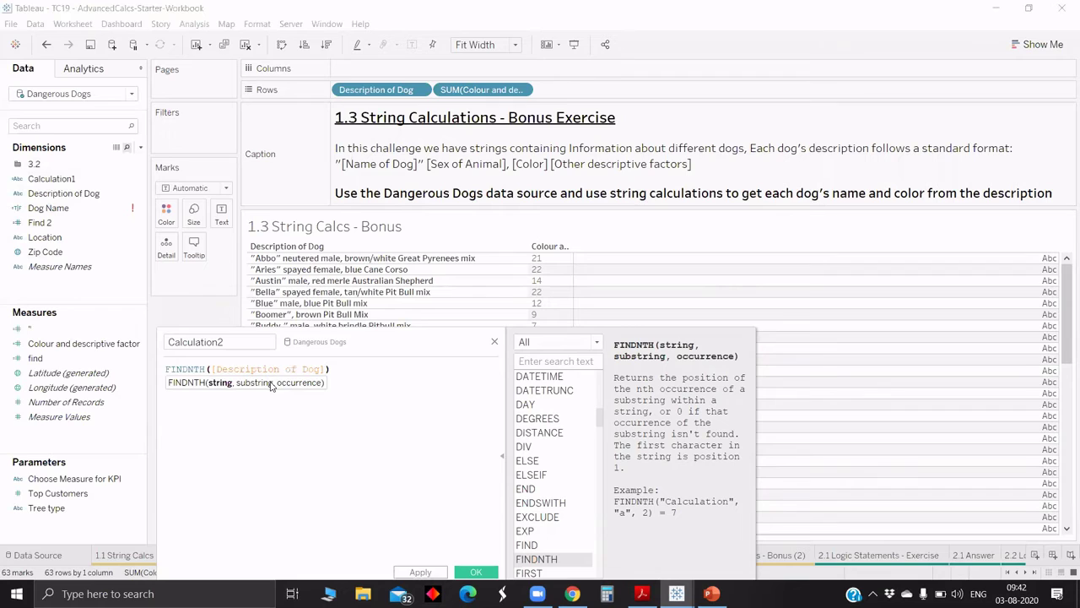
type(",")
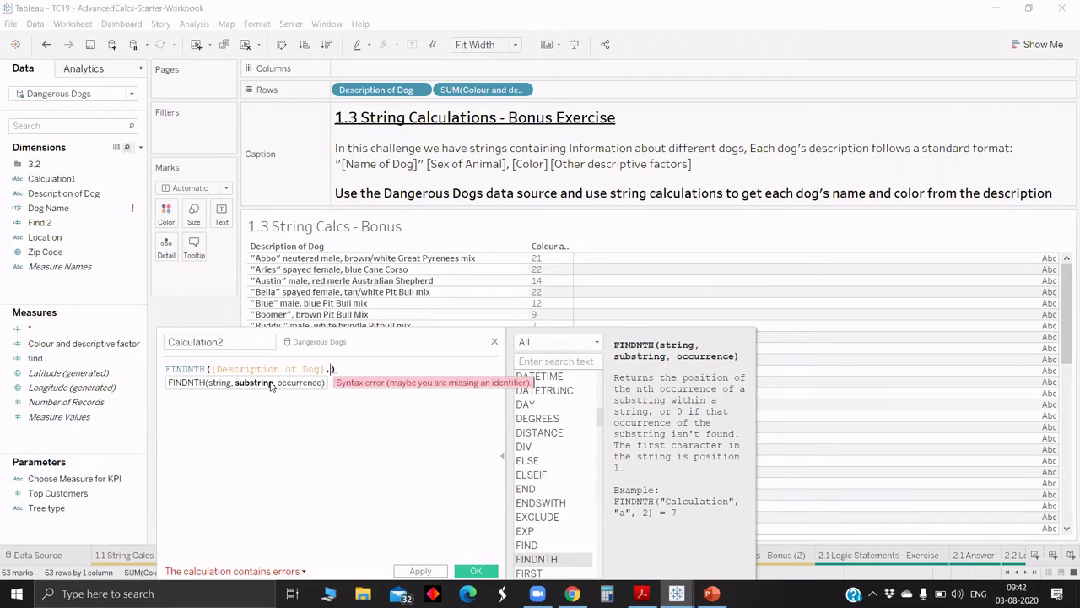
type(" '")
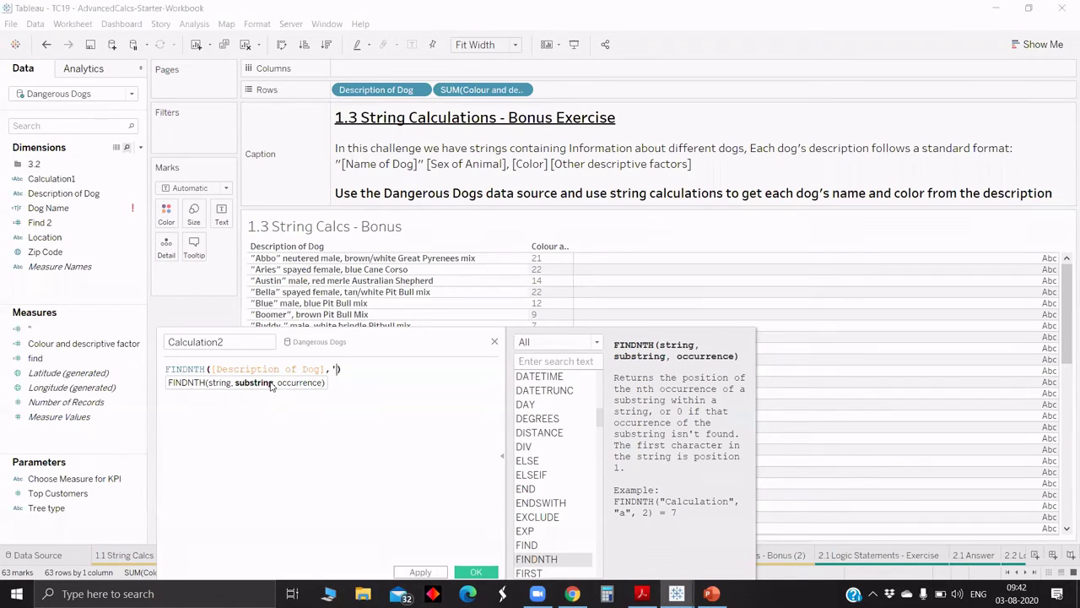
type("\"',")
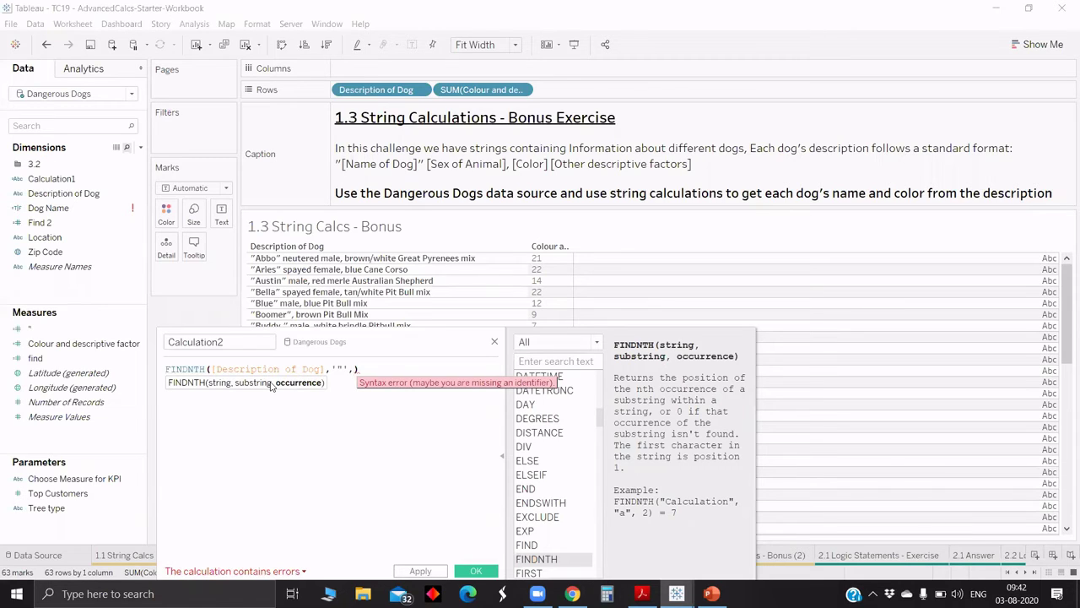
type("2")
Name the FINDNTH calculated field " 2nd and save it
left_click(234, 342)
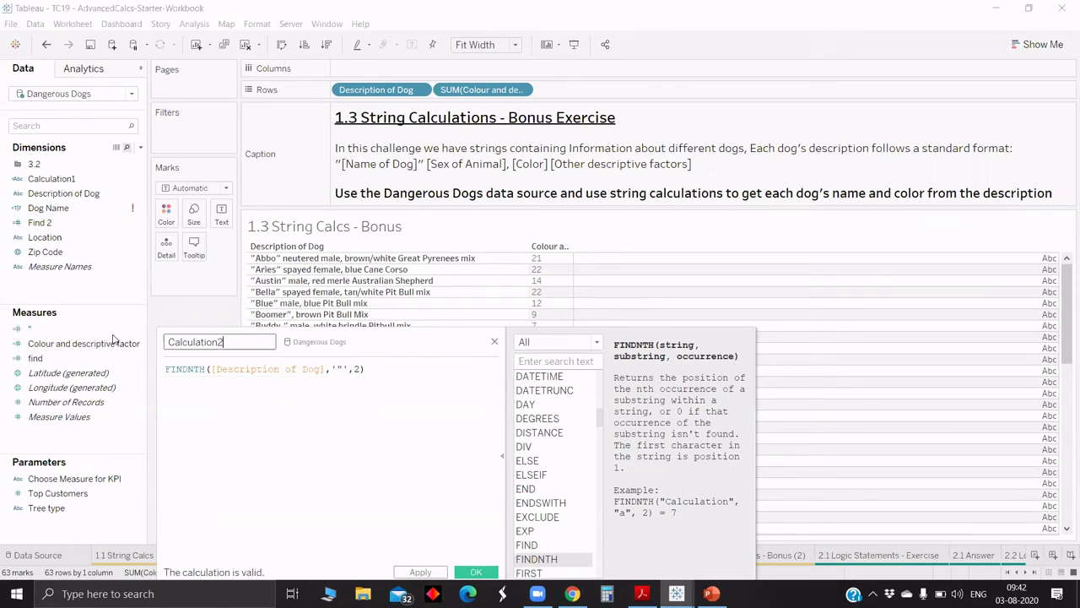
left_click_drag(233, 342, 113, 339)
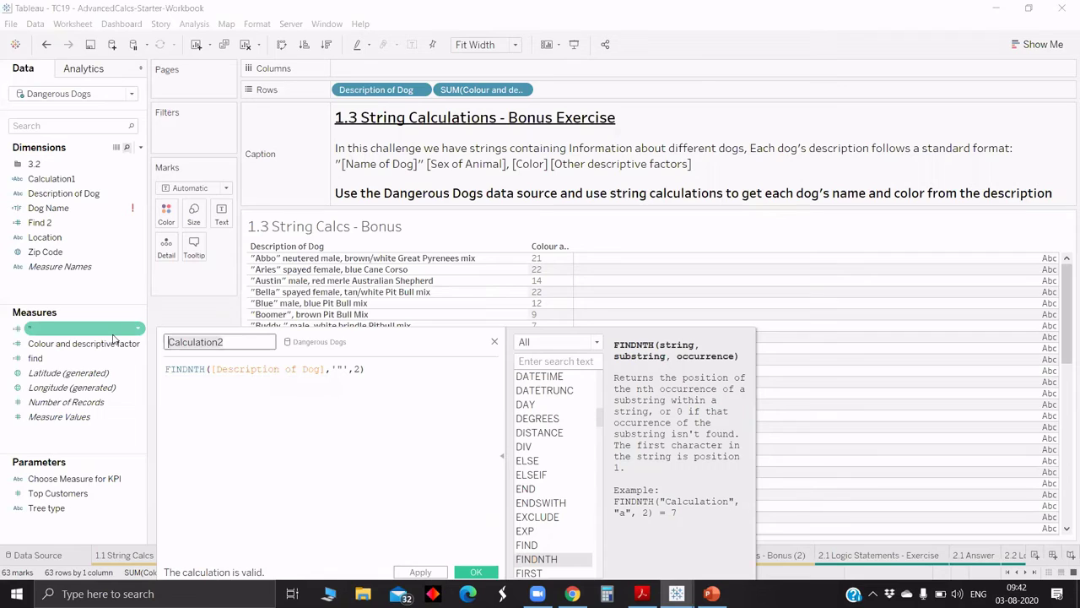
type("\" 2nd")
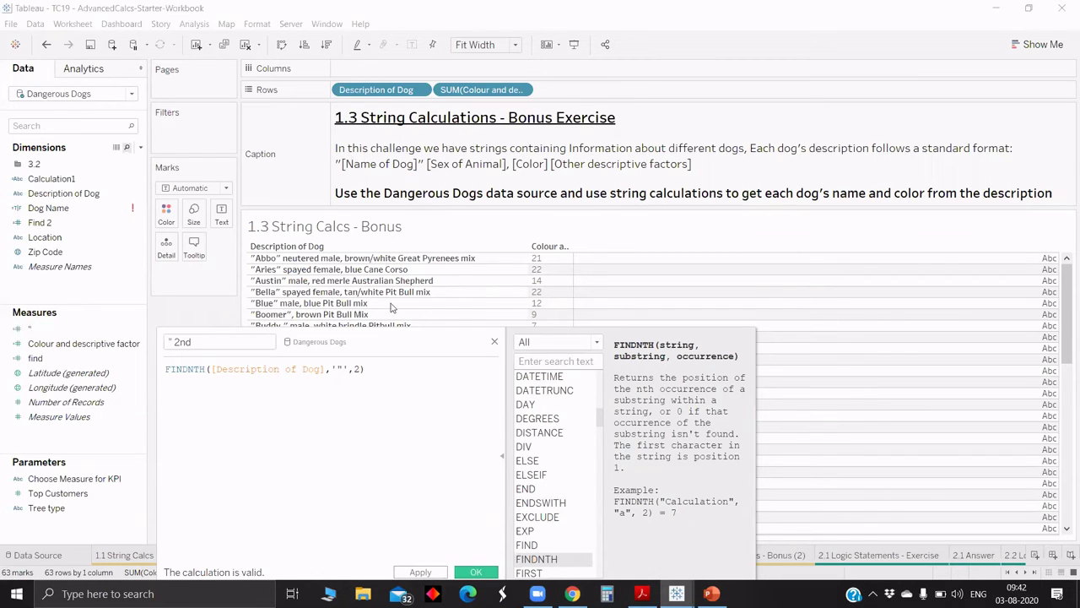
key("Return")
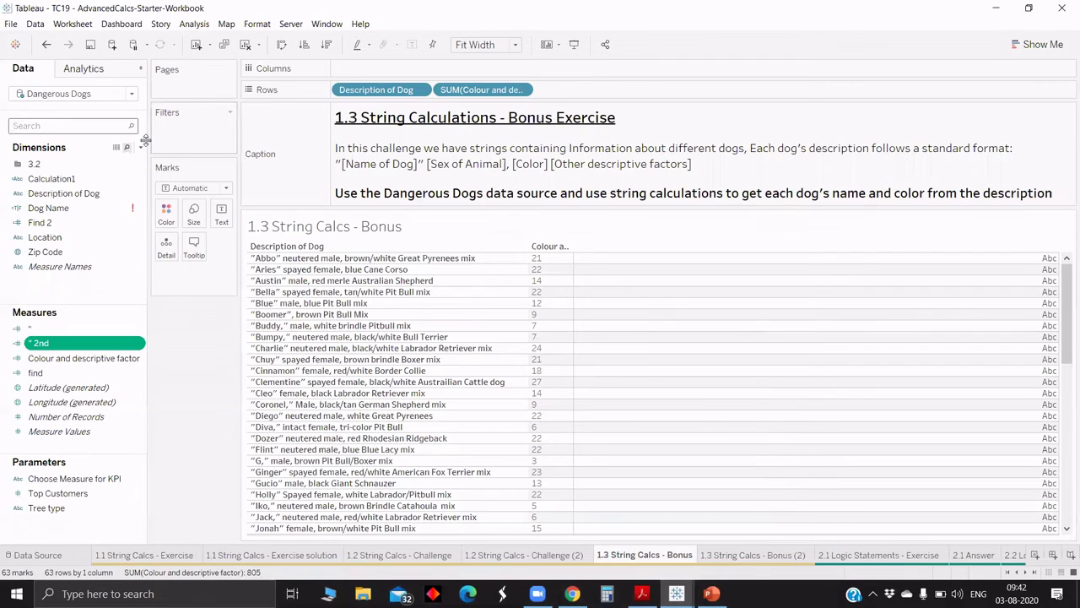
Create another calculated field named "1st and start its formula with the FIND function
left_click(141, 146)
left_click(68, 160)
type("\"1")
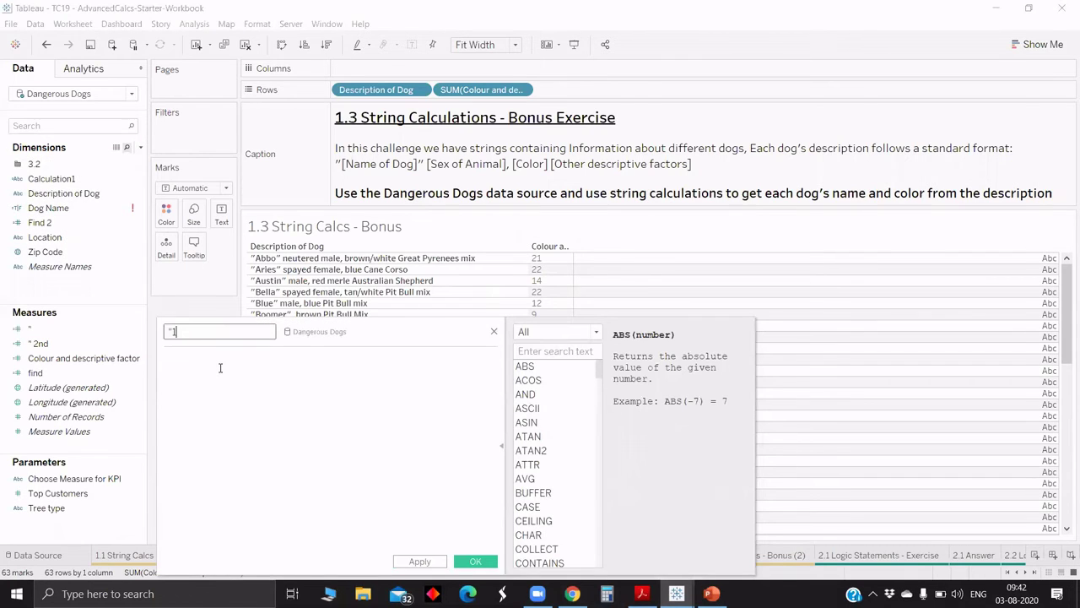
type("st")
left_click(218, 368)
type("[f")
key("BackSpace")
key("BackSpace")
type("fin")
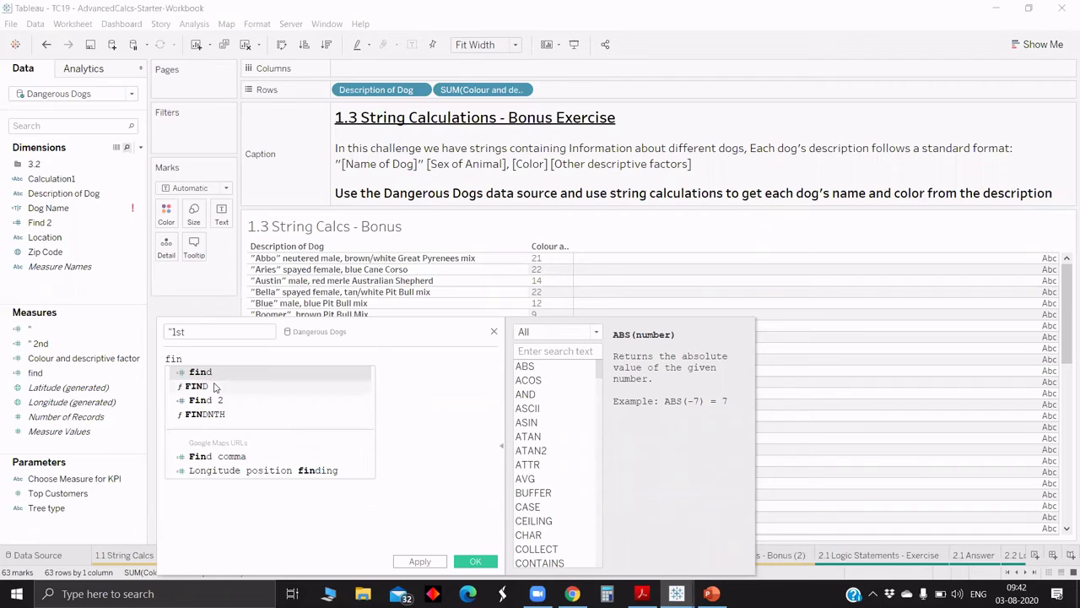
left_click(214, 383)
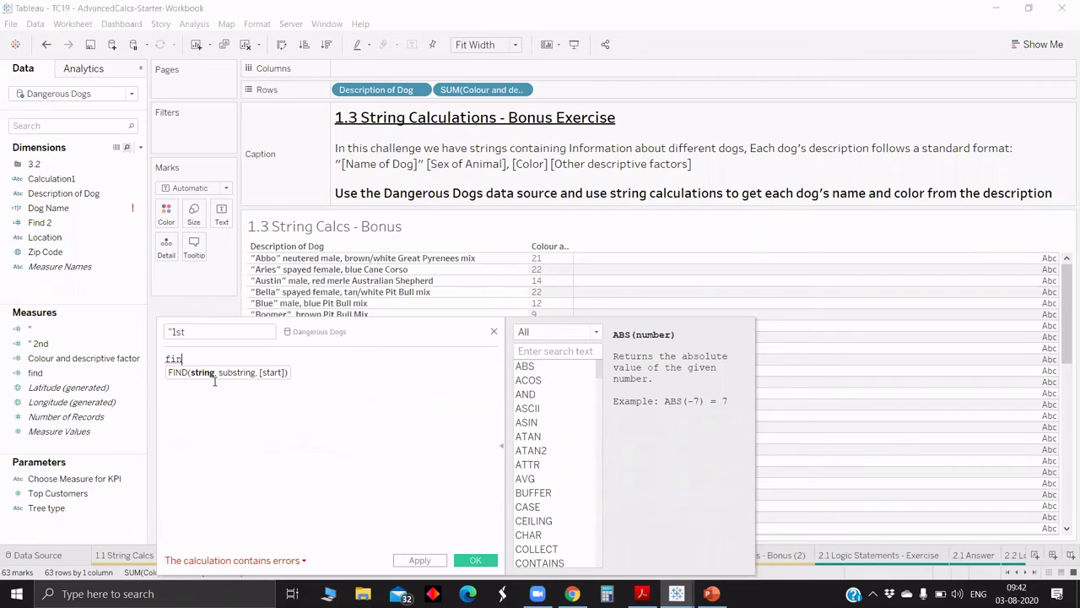
key("Return")
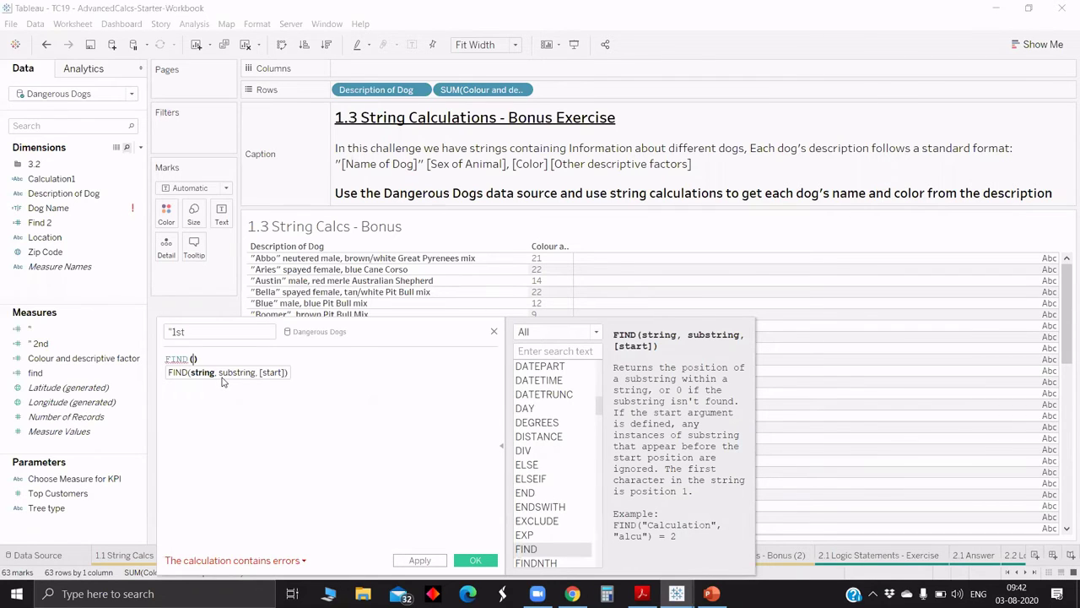
Complete the formula as FIND([Description of Dog],'"') and save the calculated field
type("dex")
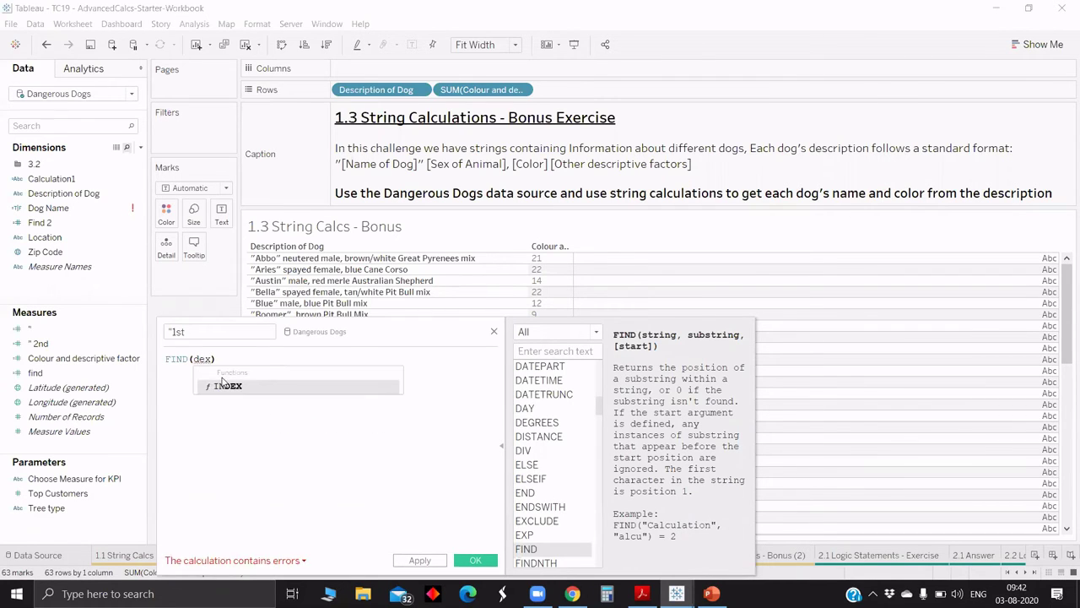
key("BackSpace")
type("scr")
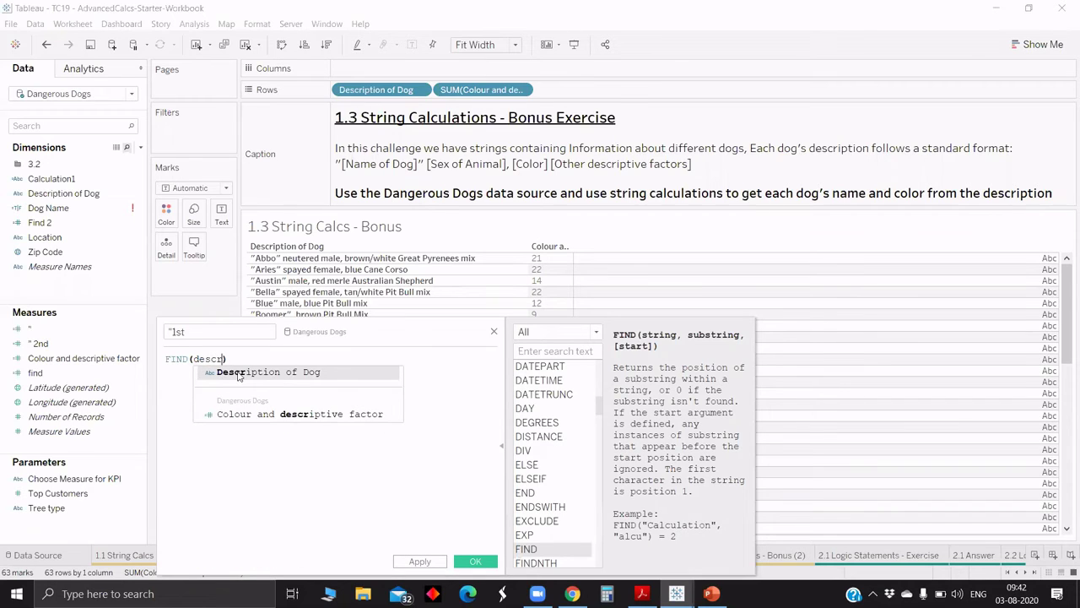
left_click(241, 375)
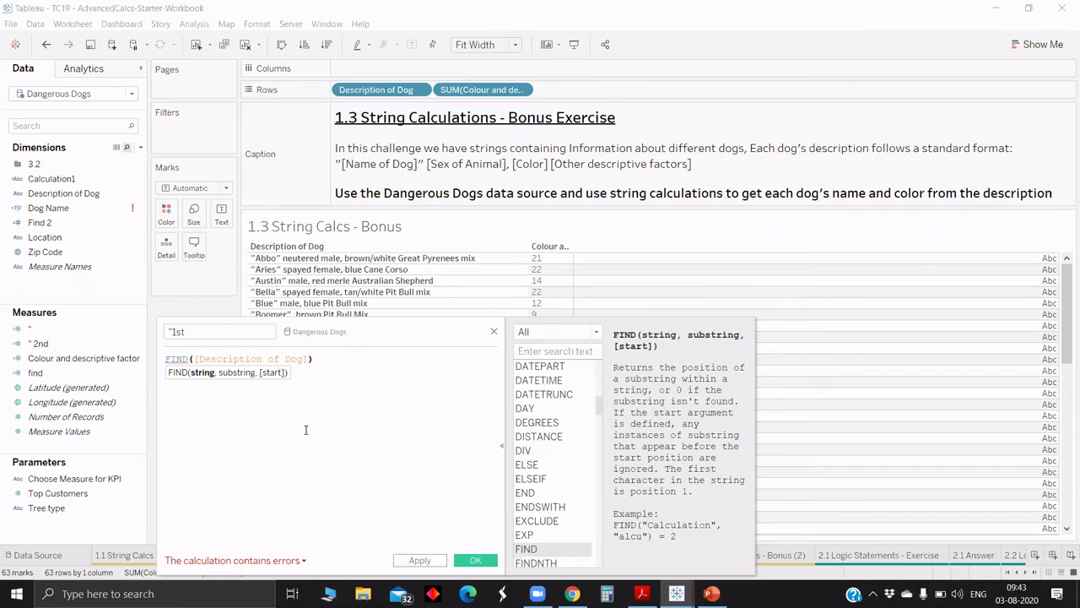
type(",")
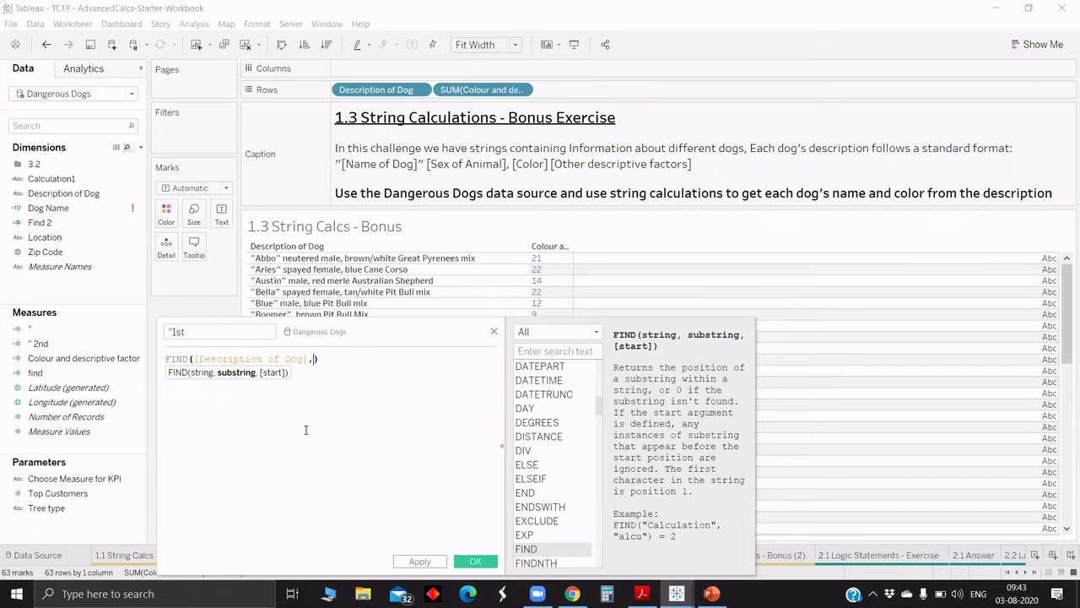
type("'\"'")
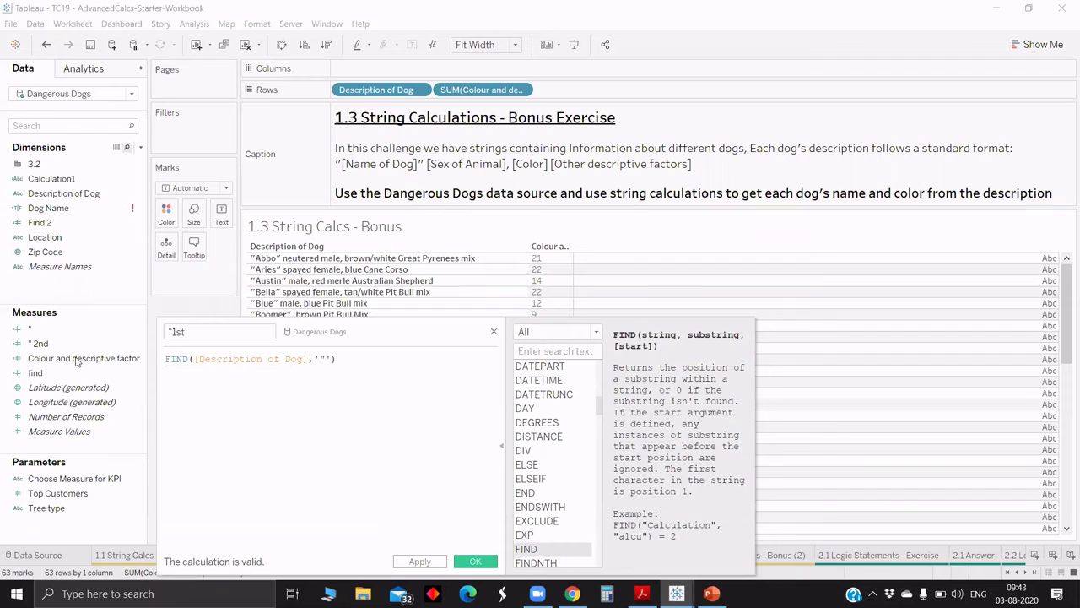
key("Escape")
Add the "1st field to Rows without aggregation and convert it to discrete
left_click_drag(599, 98, 171, 323)
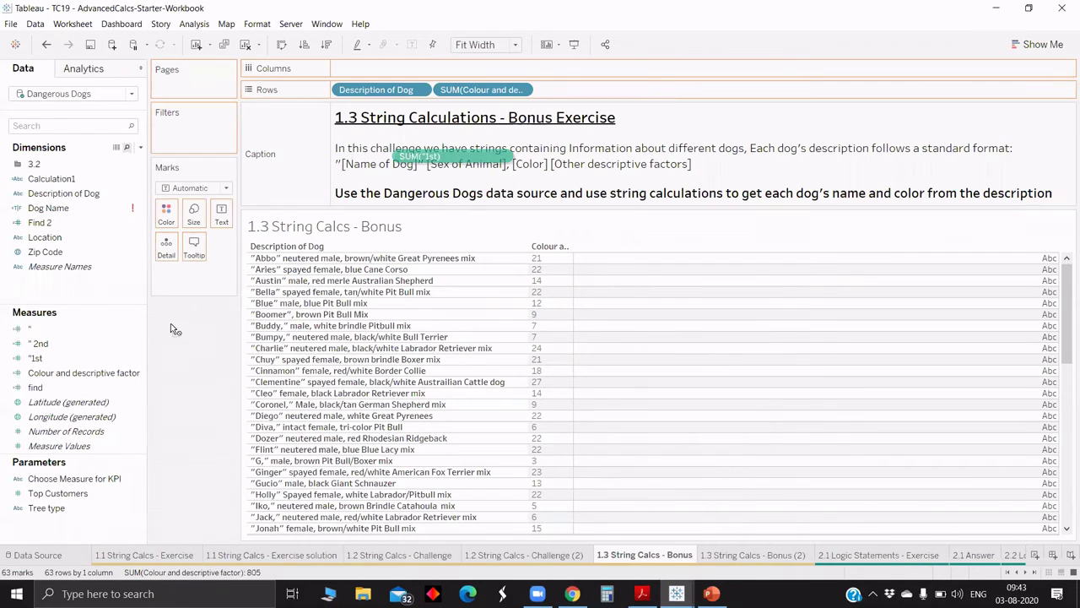
left_click_drag(36, 357, 548, 89)
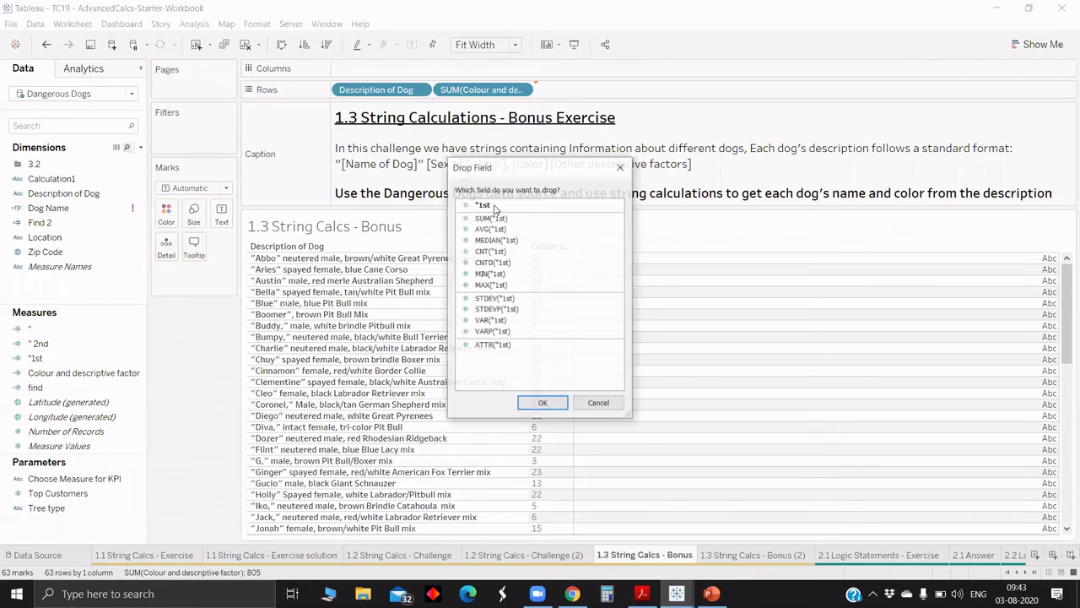
key("Return")
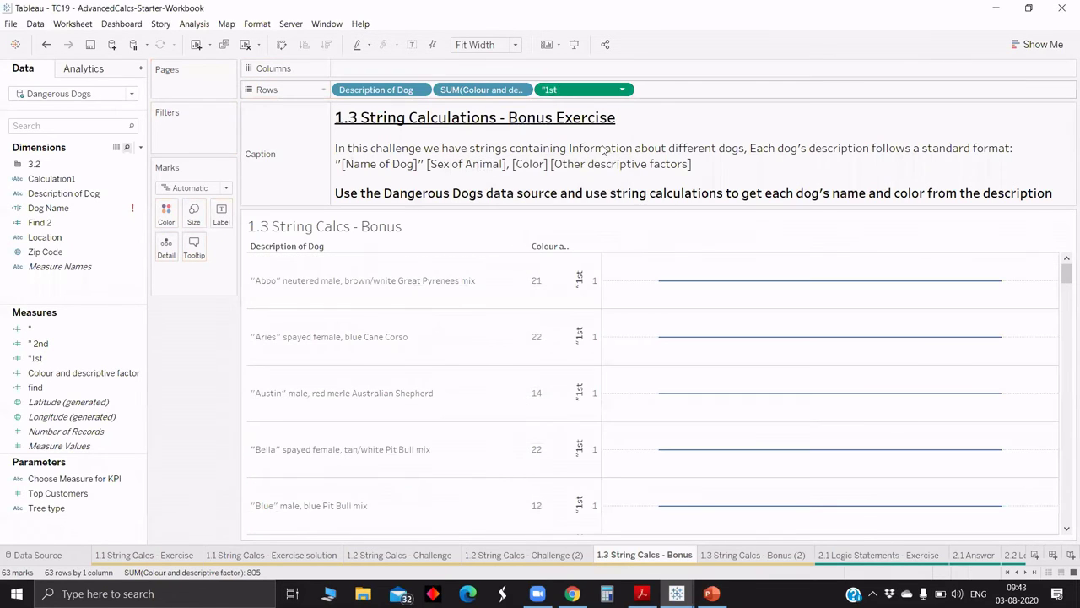
right_click(560, 90)
left_click(589, 223)
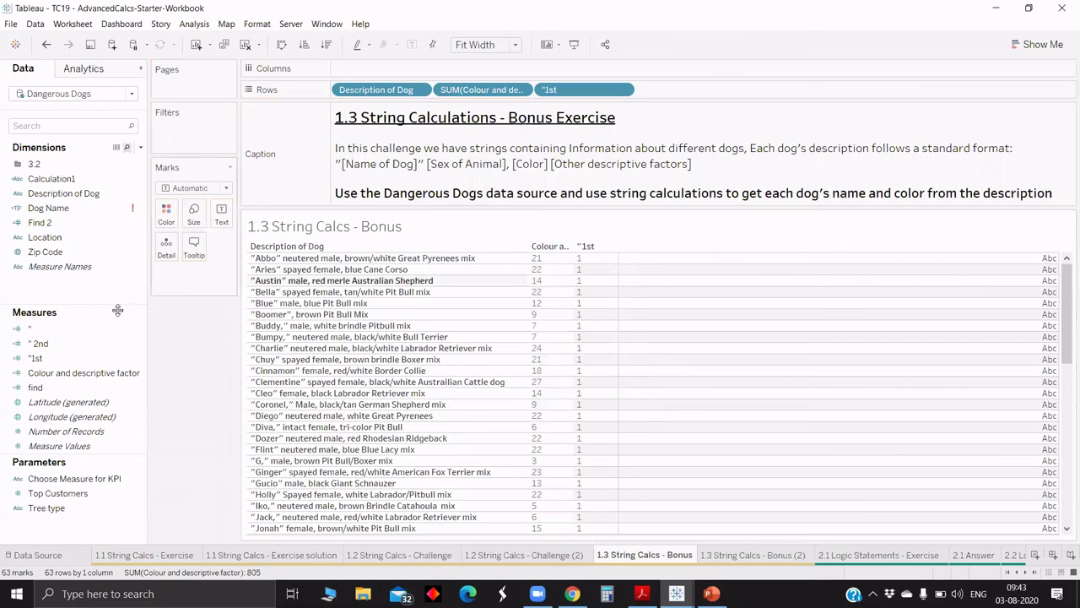
Add the " 2nd field to Rows without aggregation and make it discrete
left_click_drag(38, 344, 664, 94)
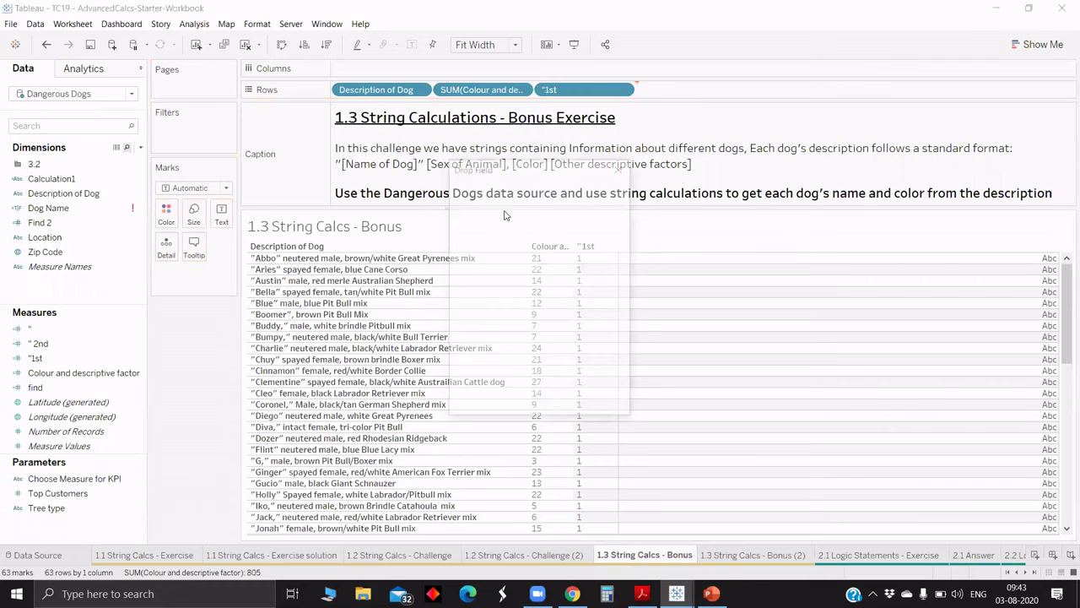
left_click(501, 205)
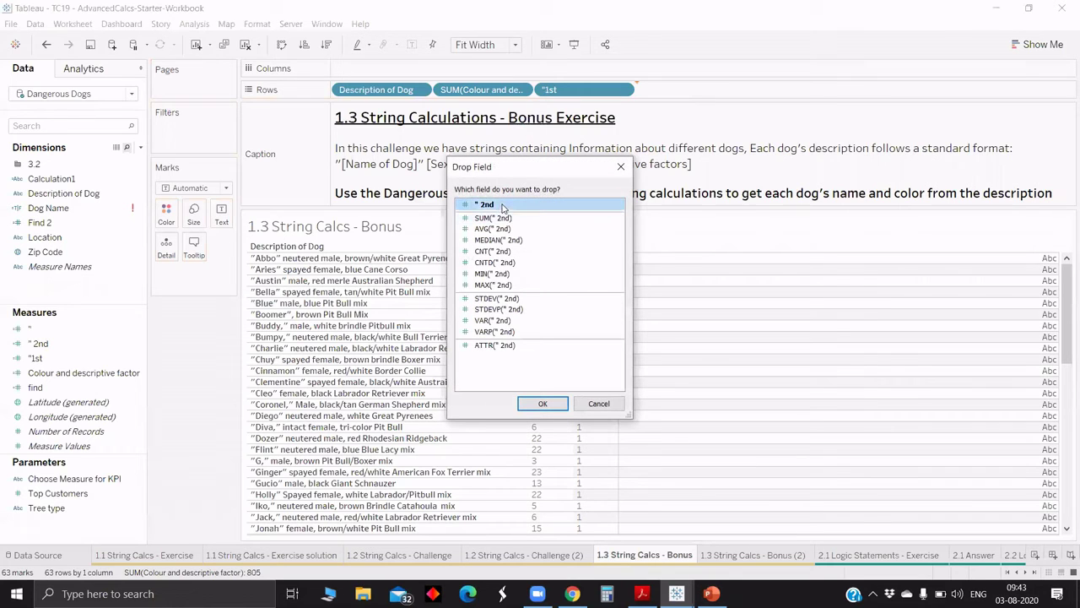
left_click(544, 404)
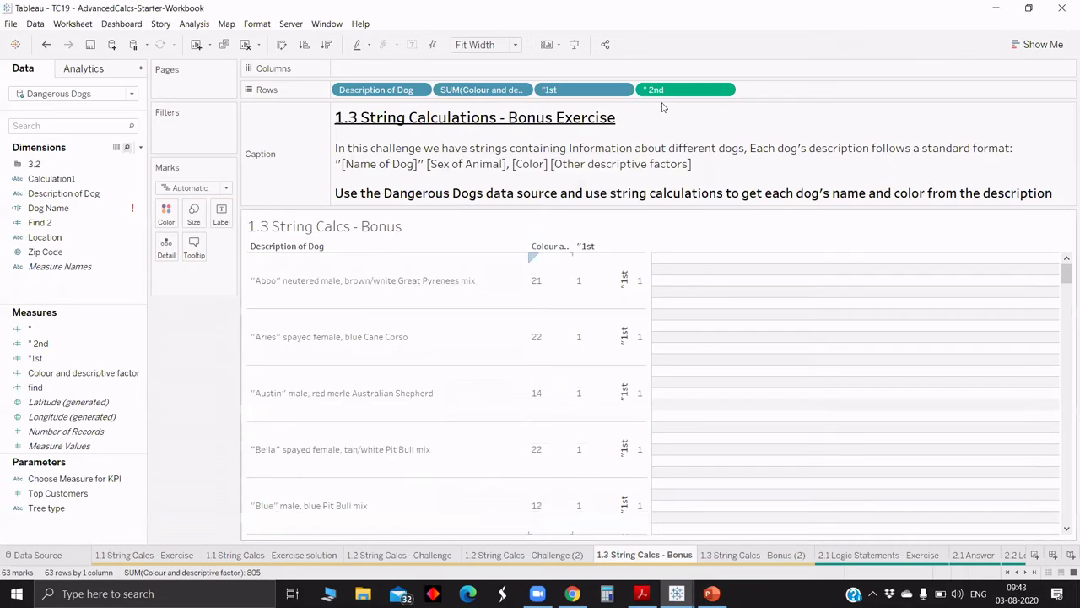
right_click(663, 91)
left_click(693, 229)
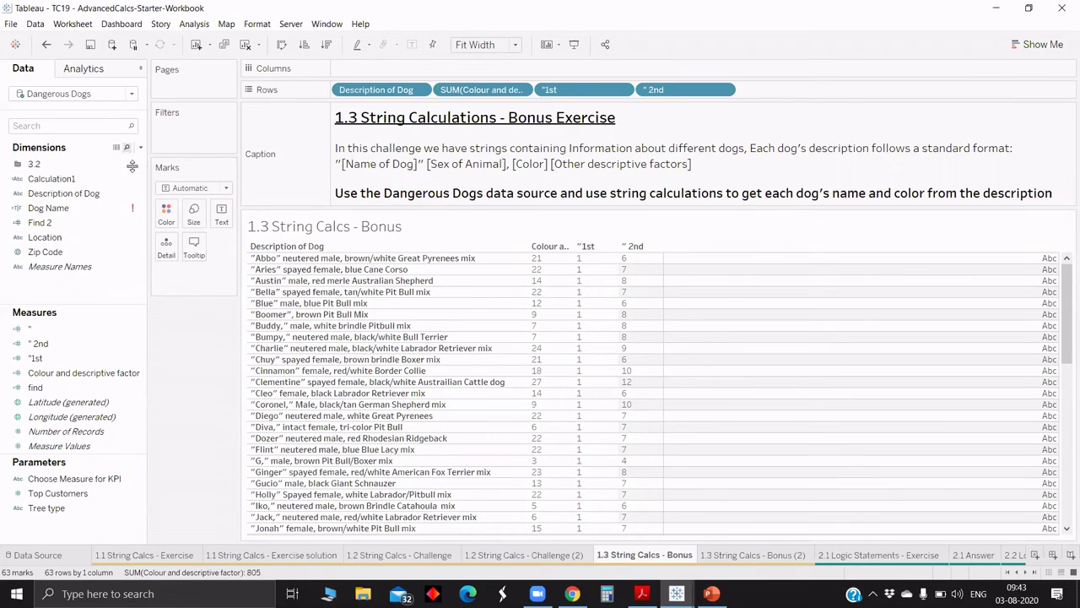
Create a calculated field in Dangerous Dogs and start a MID formula with Description of Dog as its string argument
type("mid")
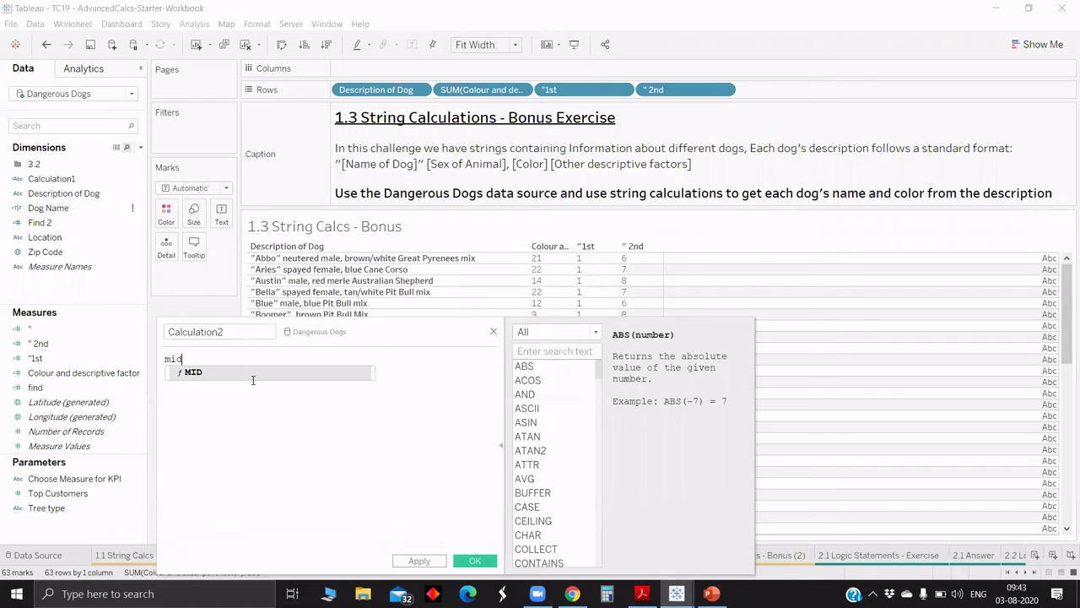
key("Return")
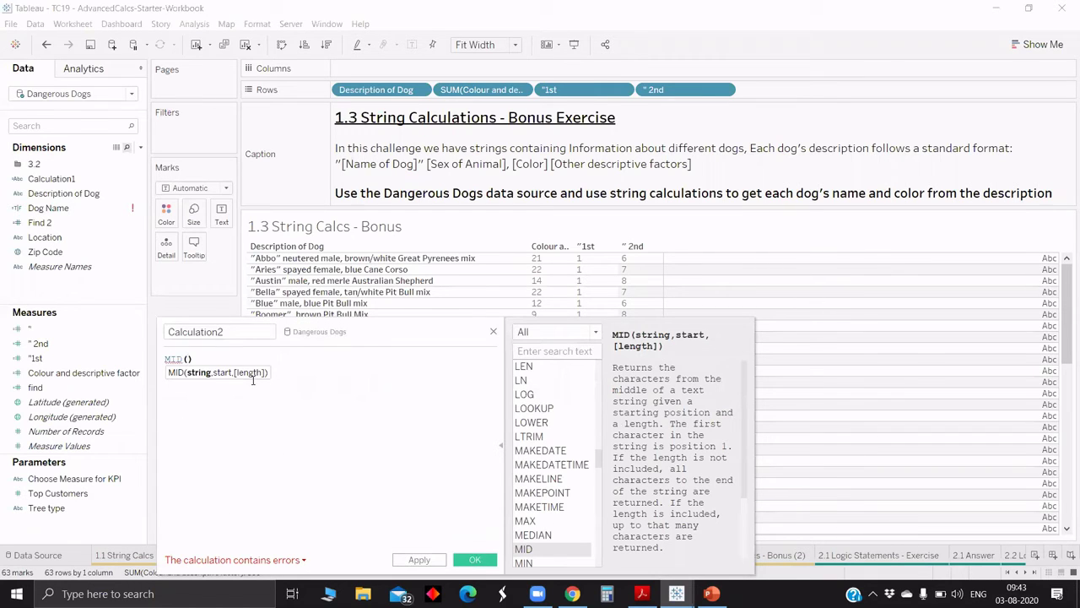
type("dex")
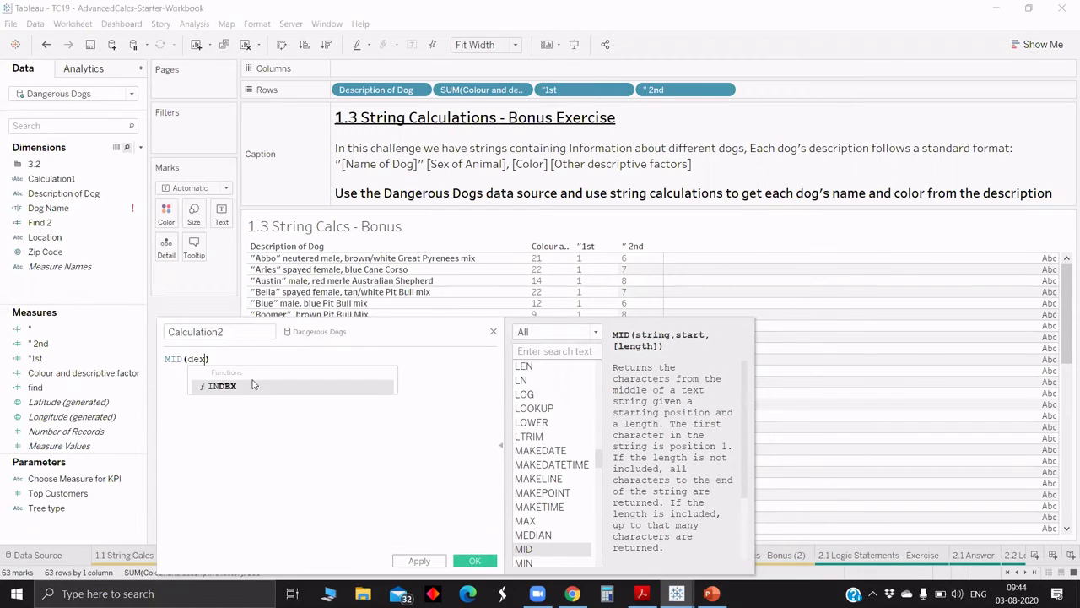
key("BackSpace")
type("sc")
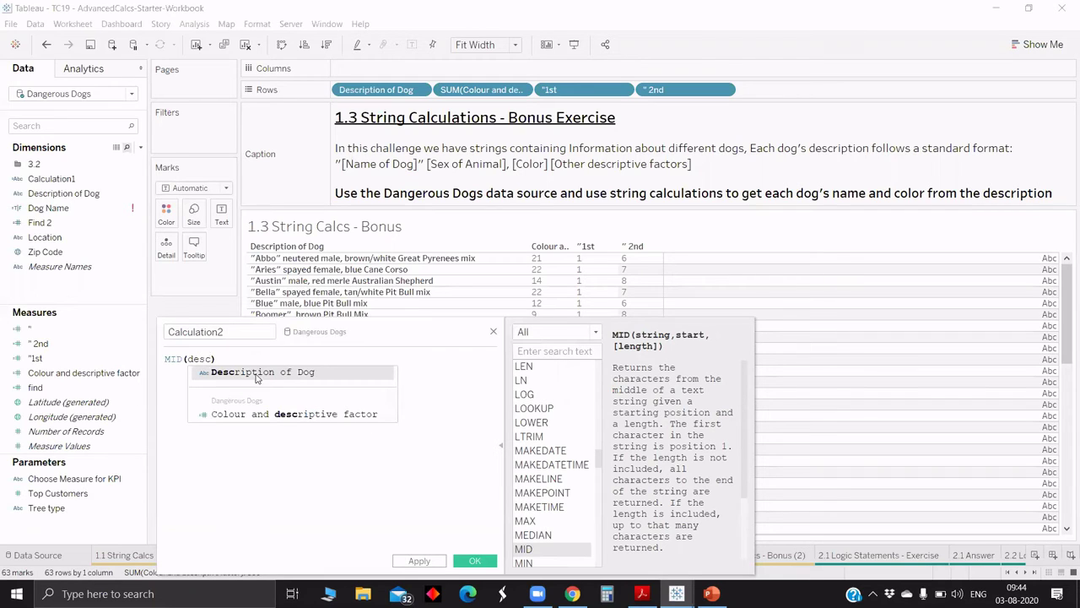
left_click(257, 372)
type(",")
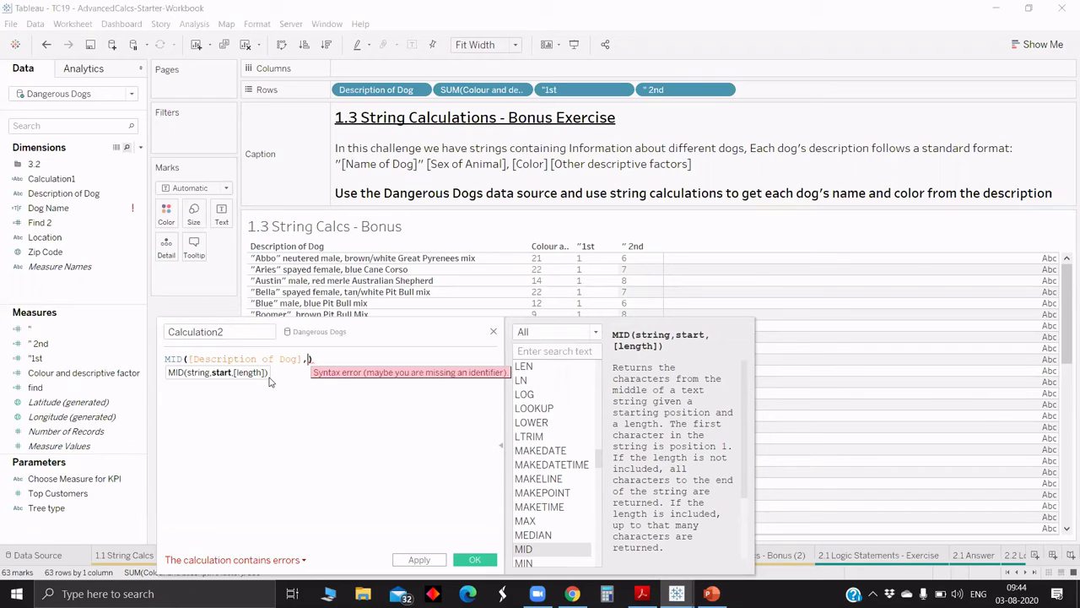
type("\"1")
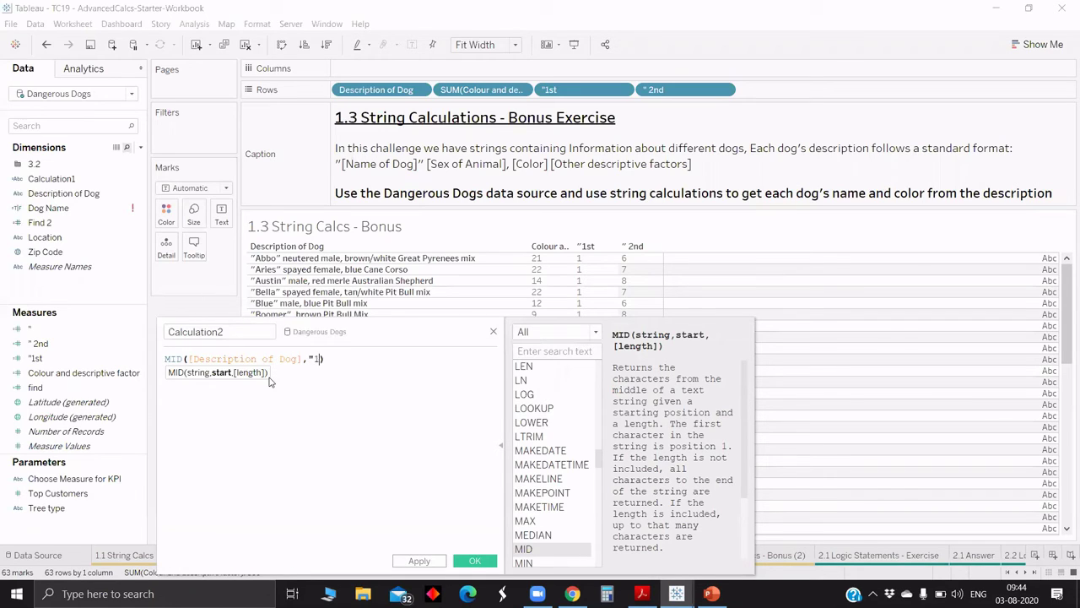
key("BackSpace")
key("BackSpace")
Complete the MID formula with ["1st]+1 as the start and ([" 2nd]-["1st]-1) as the length
left_click_drag(52, 360, 309, 376)
type("+1,")
left_click_drag(38, 344, 394, 398)
type("-")
left_click_drag(66, 363, 383, 395)
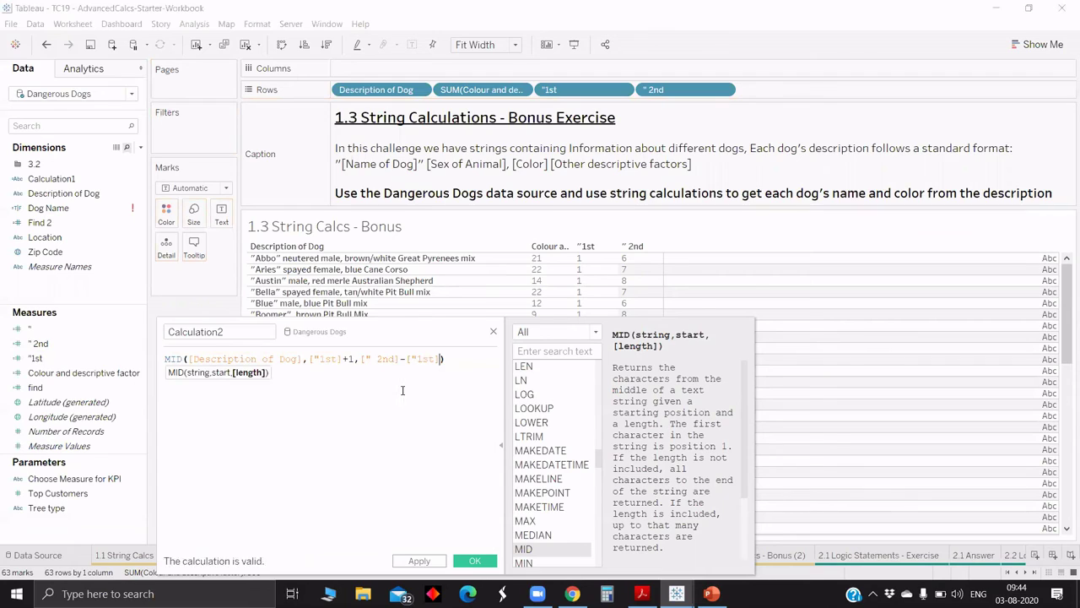
type("-1")
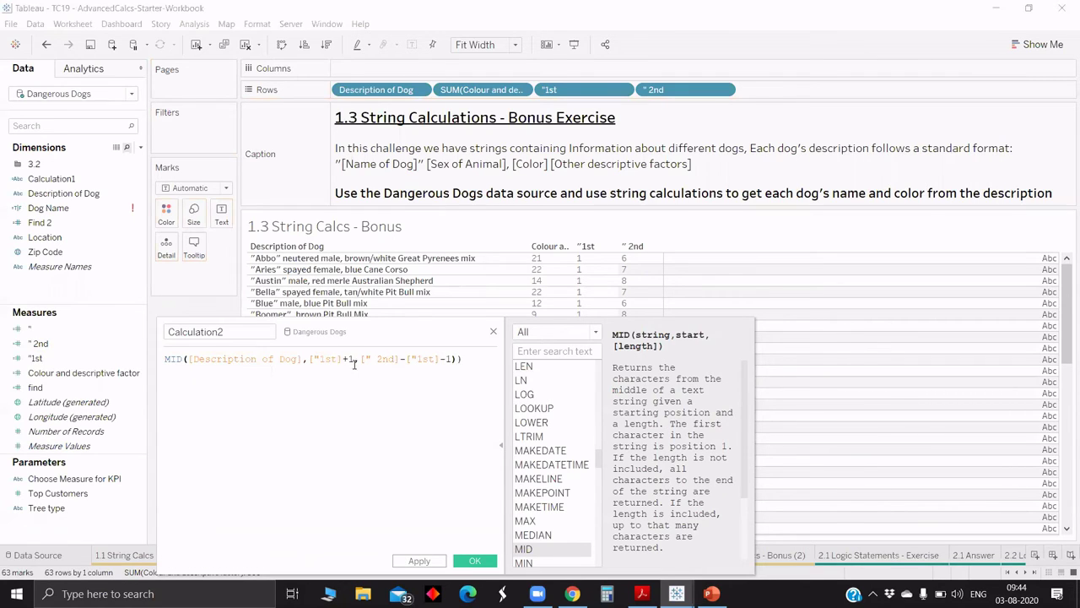
type(")")
left_click(360, 359)
type("(")
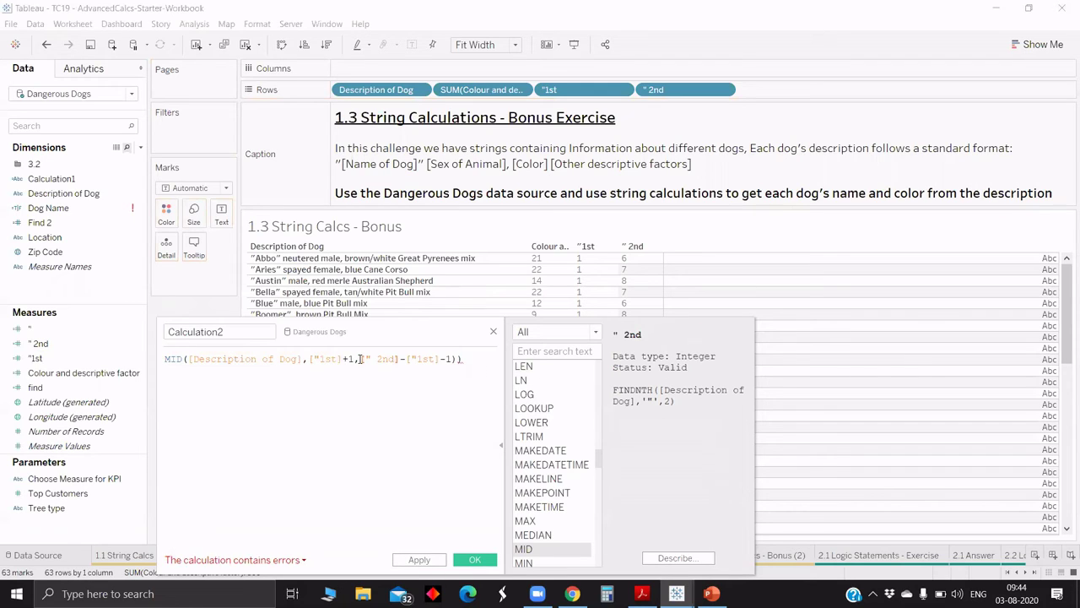
Name the MID calculated field Dog name and save it
left_click(220, 332)
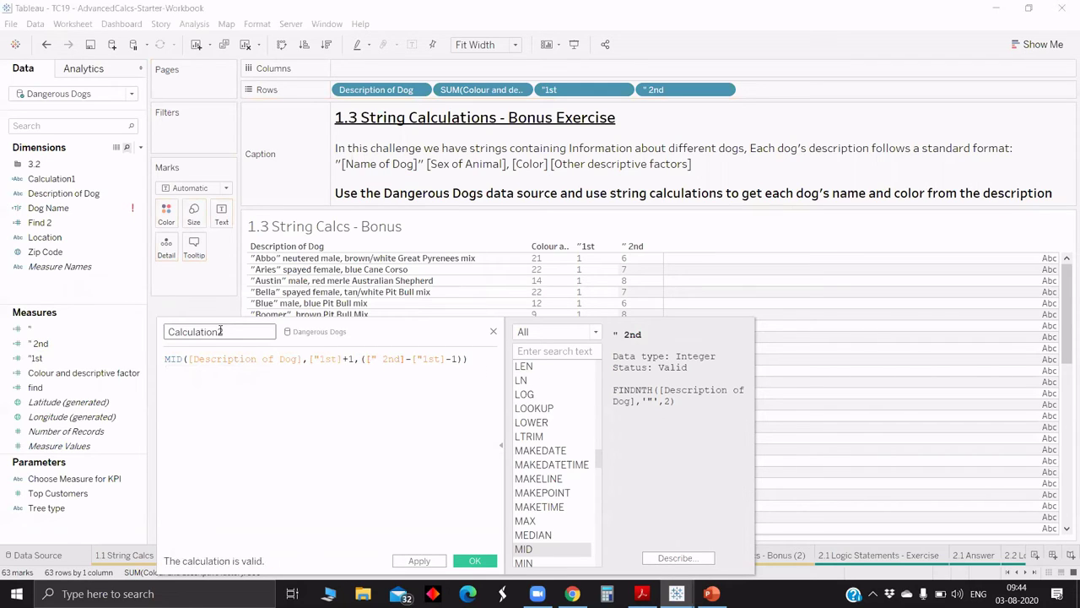
double_click(220, 331)
type("Name")
key("BackSpace")
key("BackSpace")
key("BackSpace")
key("BackSpace")
type("Dog name")
left_click(494, 544)
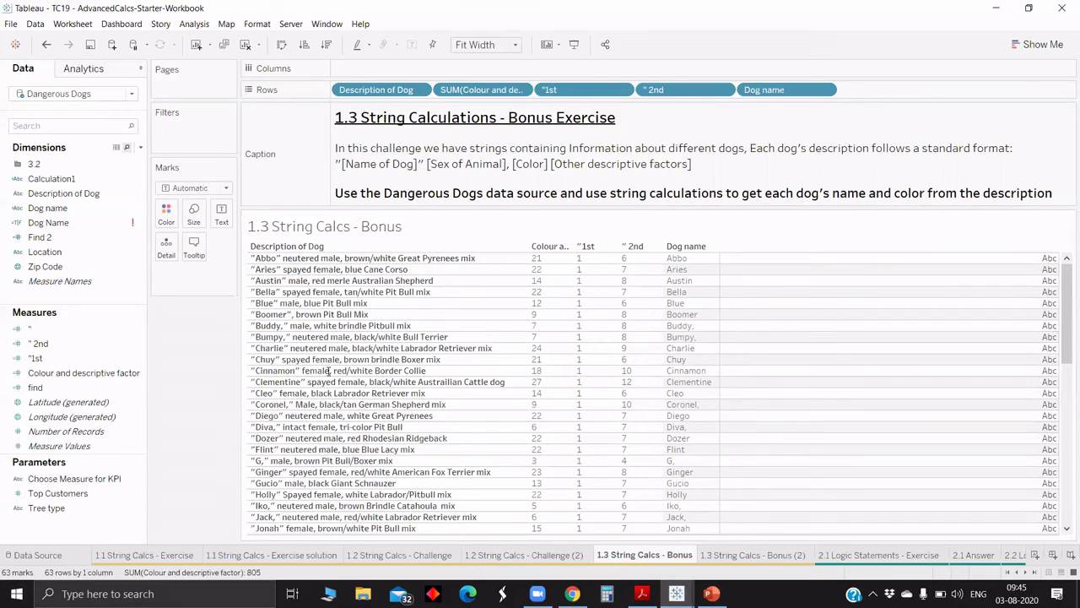
key("alt+a")
type("cfin'")
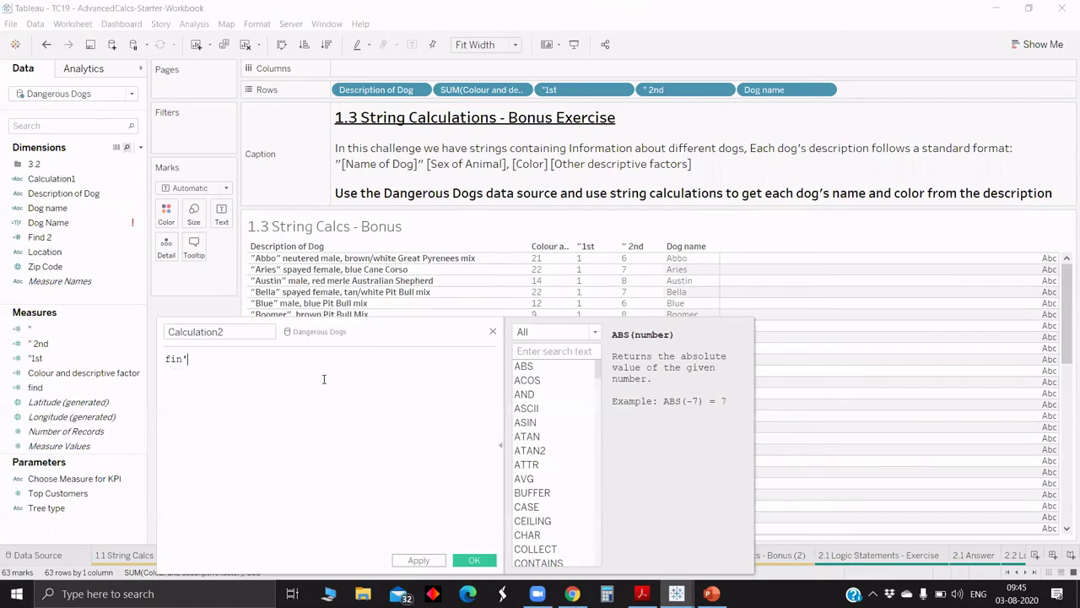
key("BackSpace")
key("BackSpace")
key("Return")
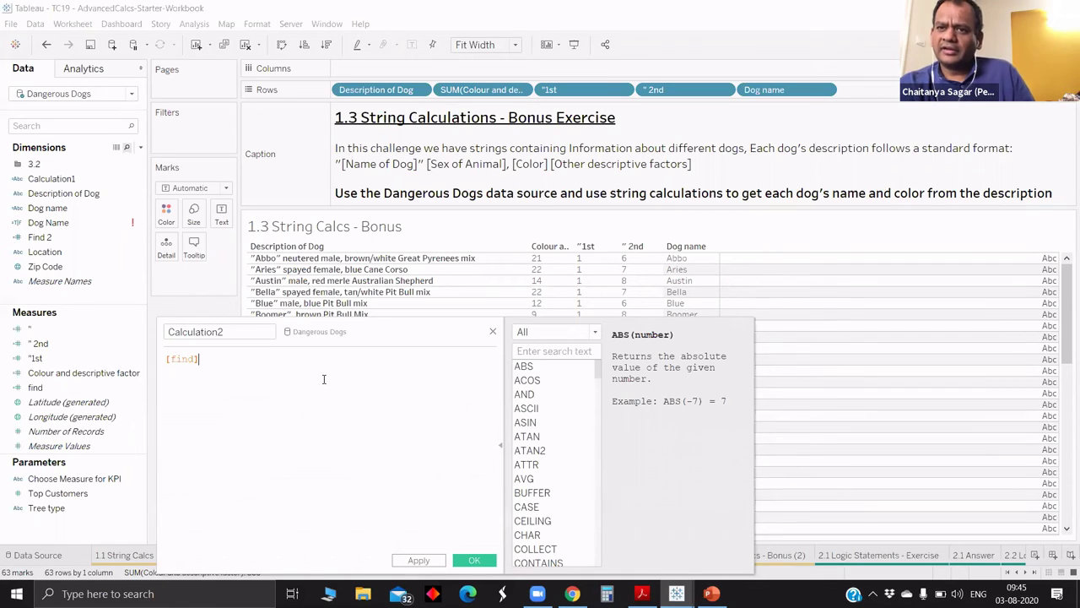
key("BackSpace")
key("ctrl+a")
key("BackSpace")
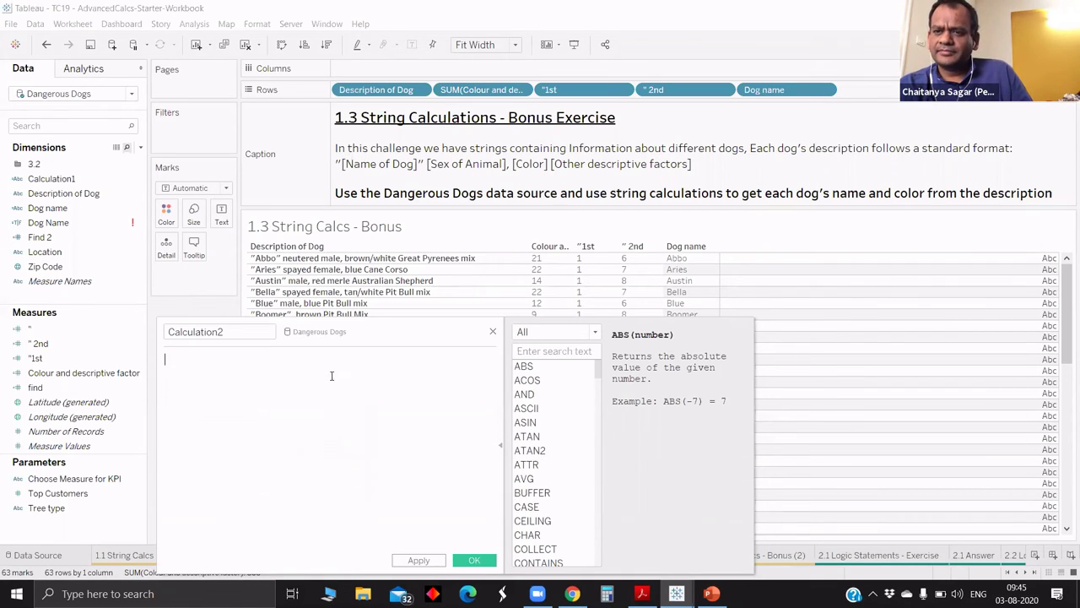
left_click_drag(393, 339, 426, 464)
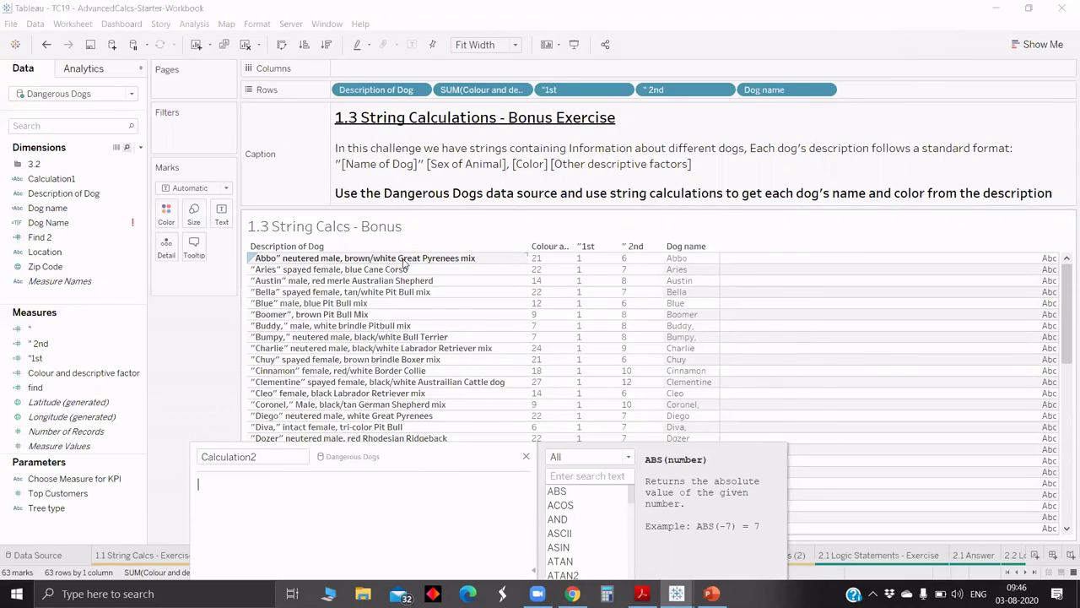
left_click(527, 457)
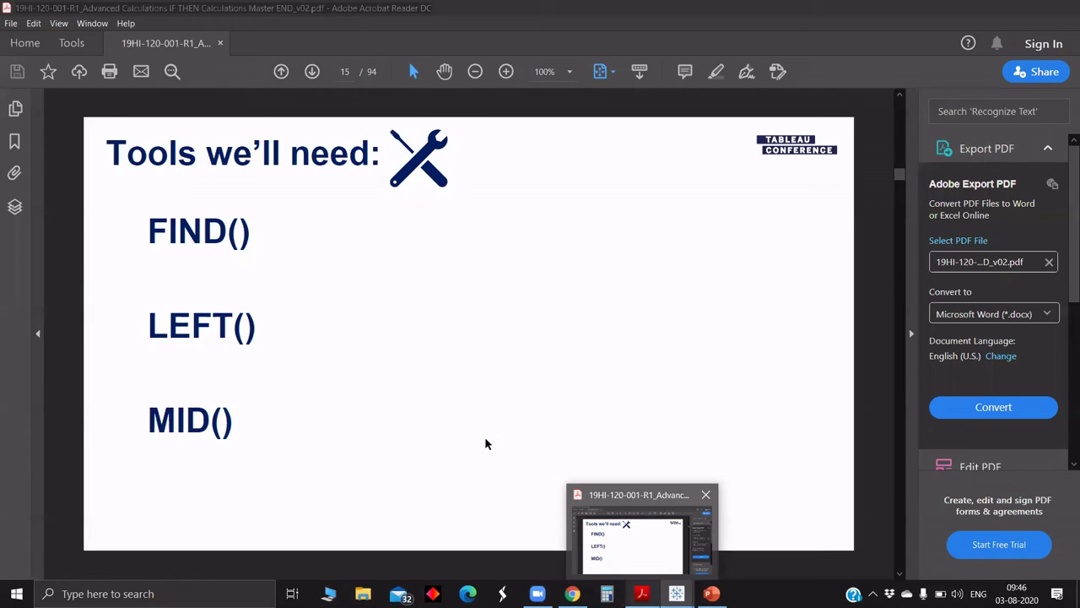
Switch to the Advanced Calculations PDF in Adobe Acrobat Reader and examine the slides from the string function tools to the Challenge Exercise
left_click(642, 540)
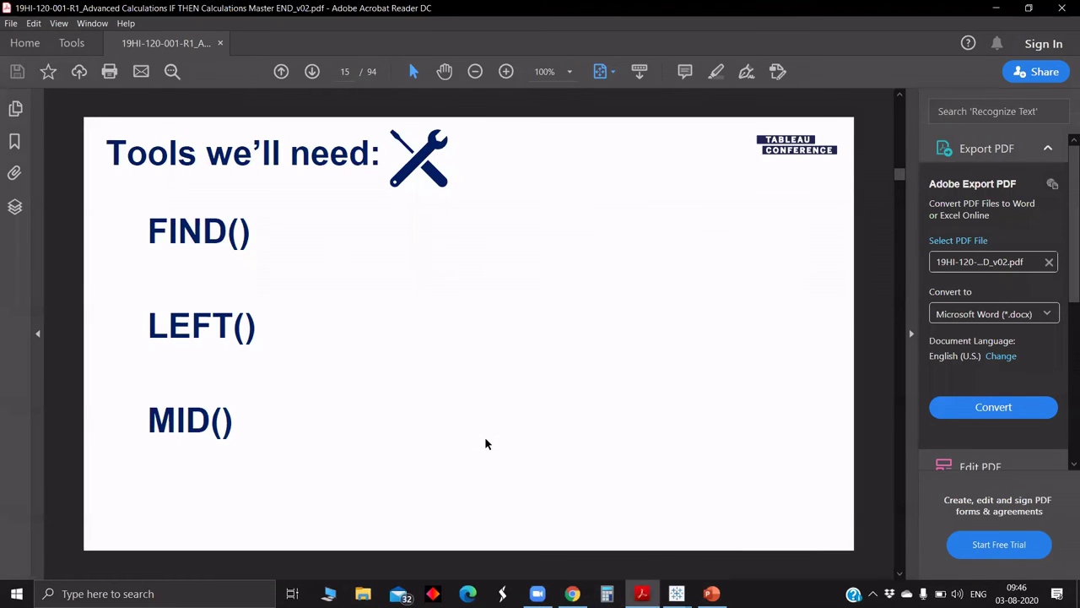
scroll(642, 540, "down", 1)
scroll(484, 436, "down", 3)
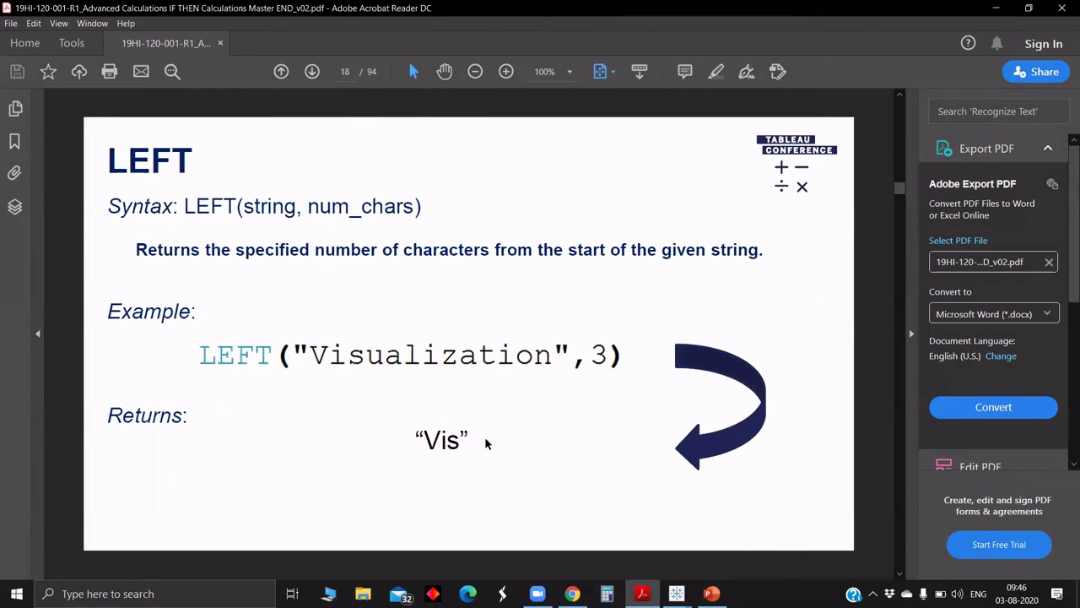
scroll(485, 443, "down", 1)
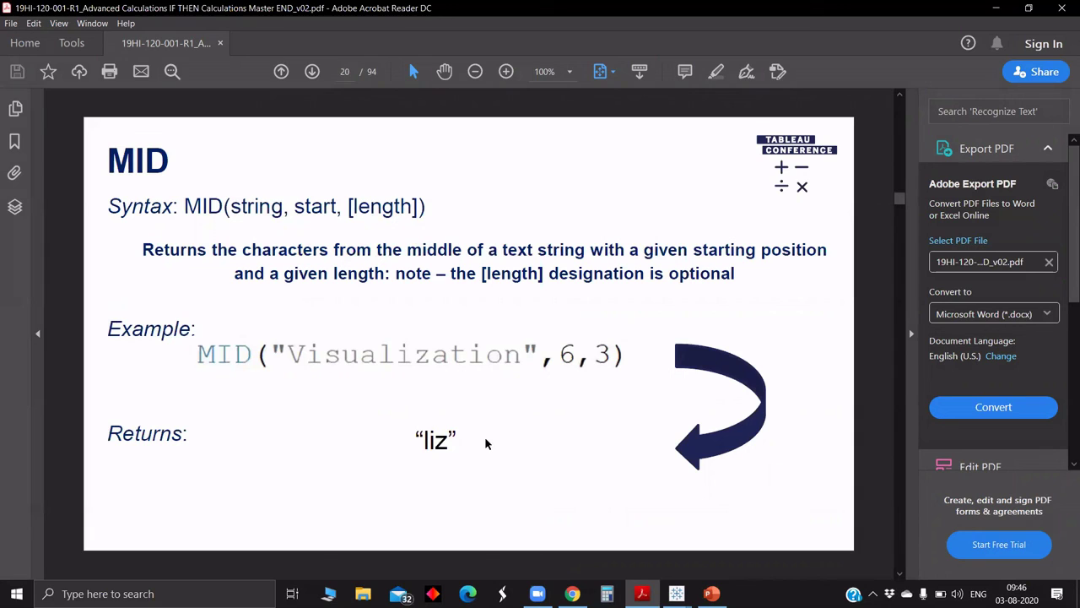
scroll(485, 443, "down", 1)
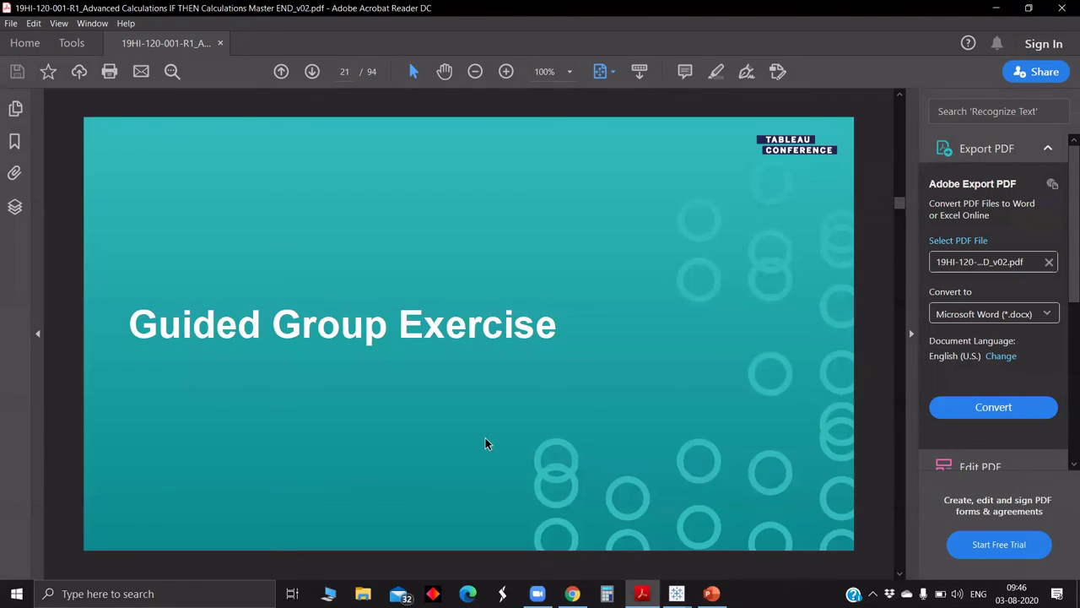
scroll(485, 443, "down", 1)
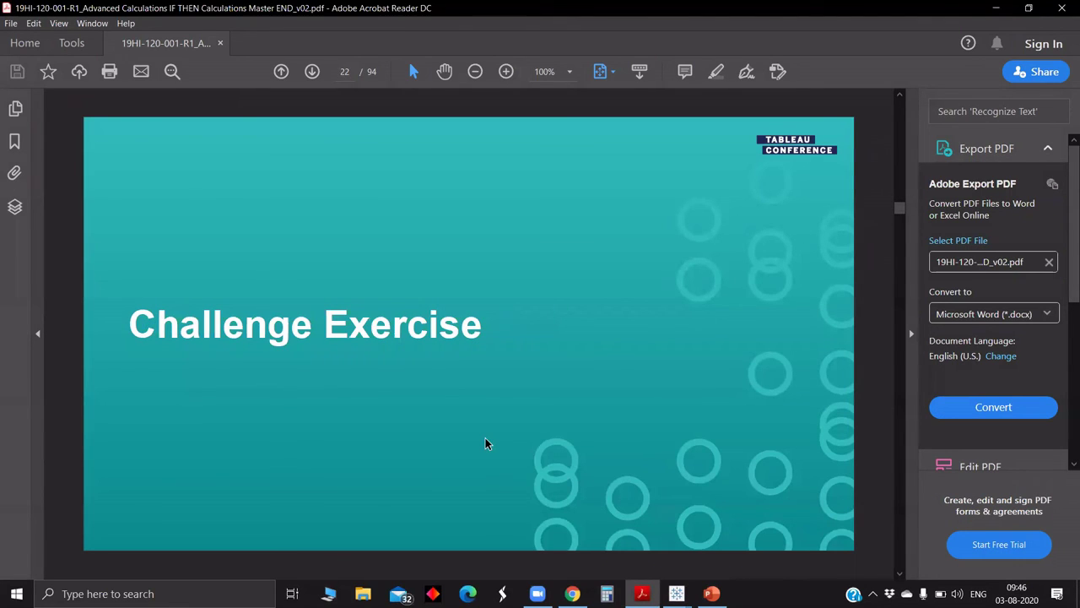
scroll(485, 443, "down", 2)
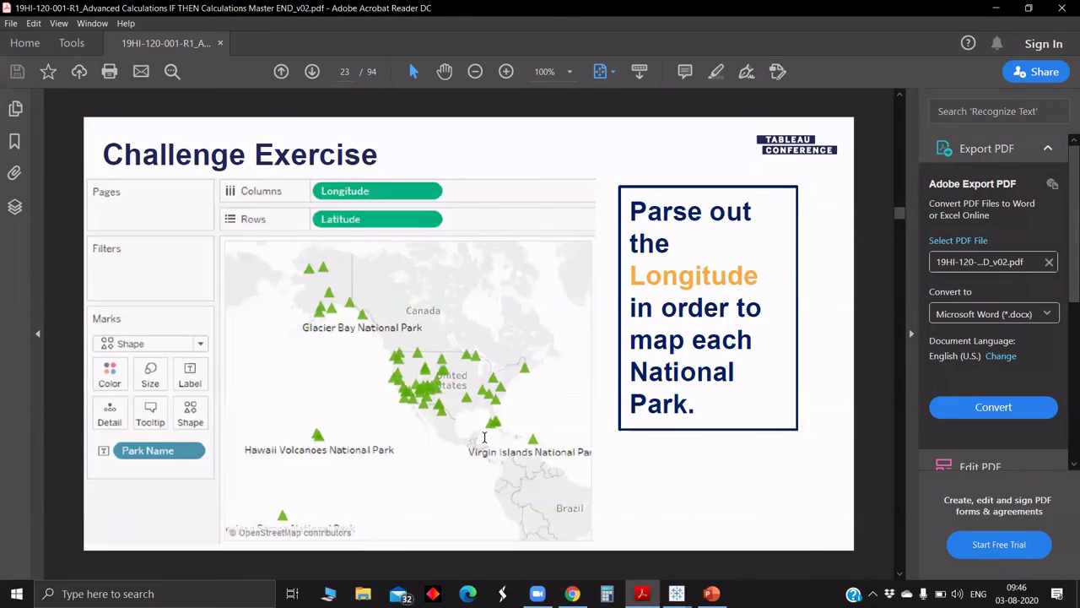